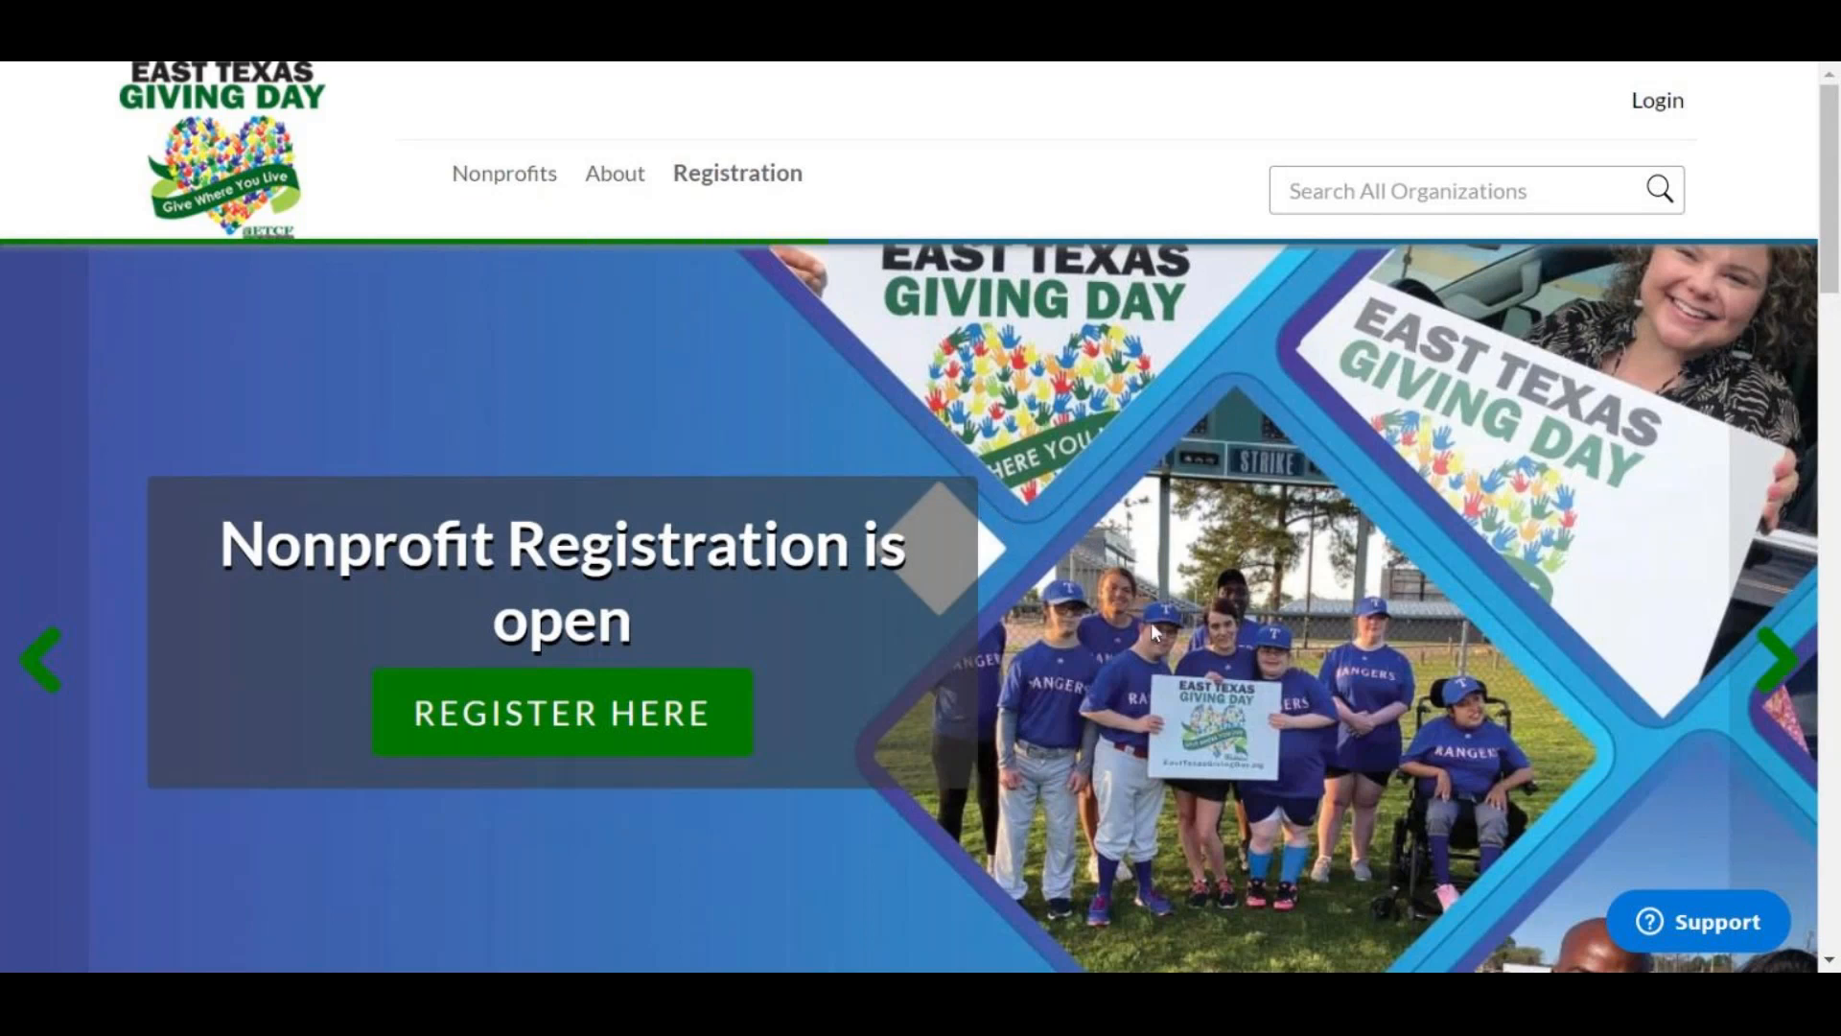
Step: Sign in to Neon Giving Days as a nonprofit with the account email and saved password
click(1659, 113)
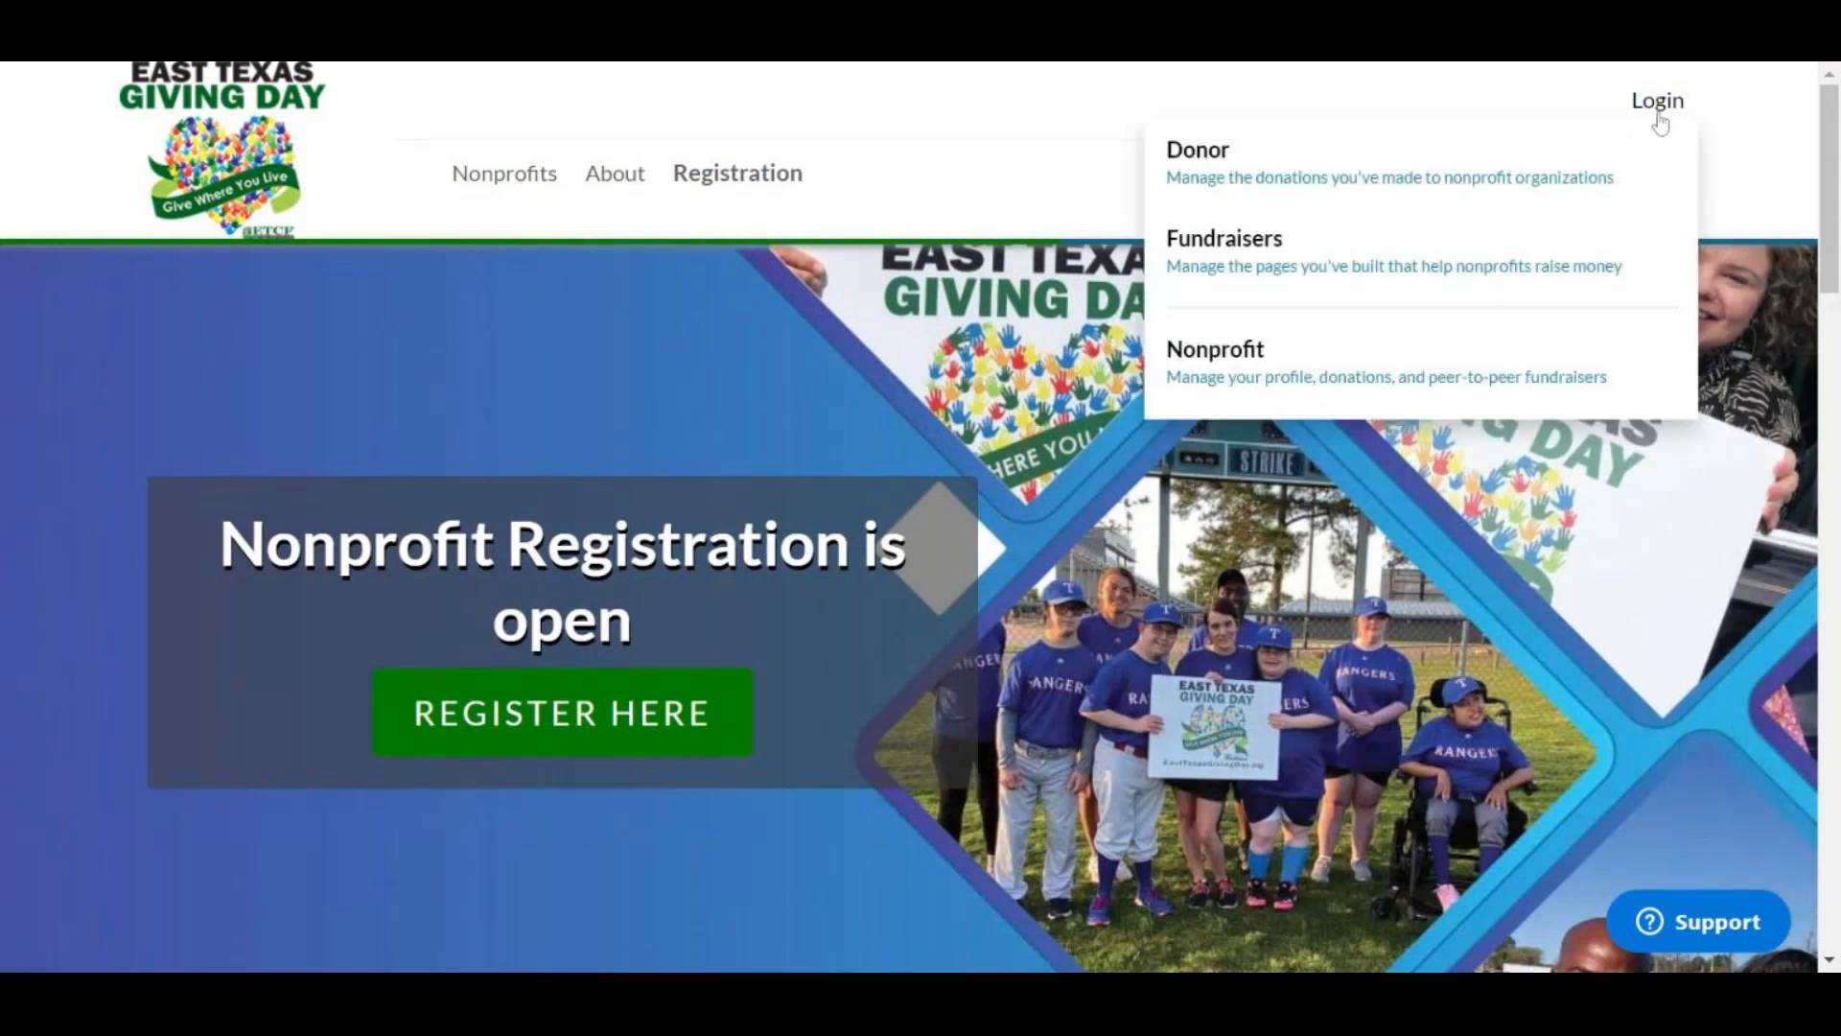
click(1472, 361)
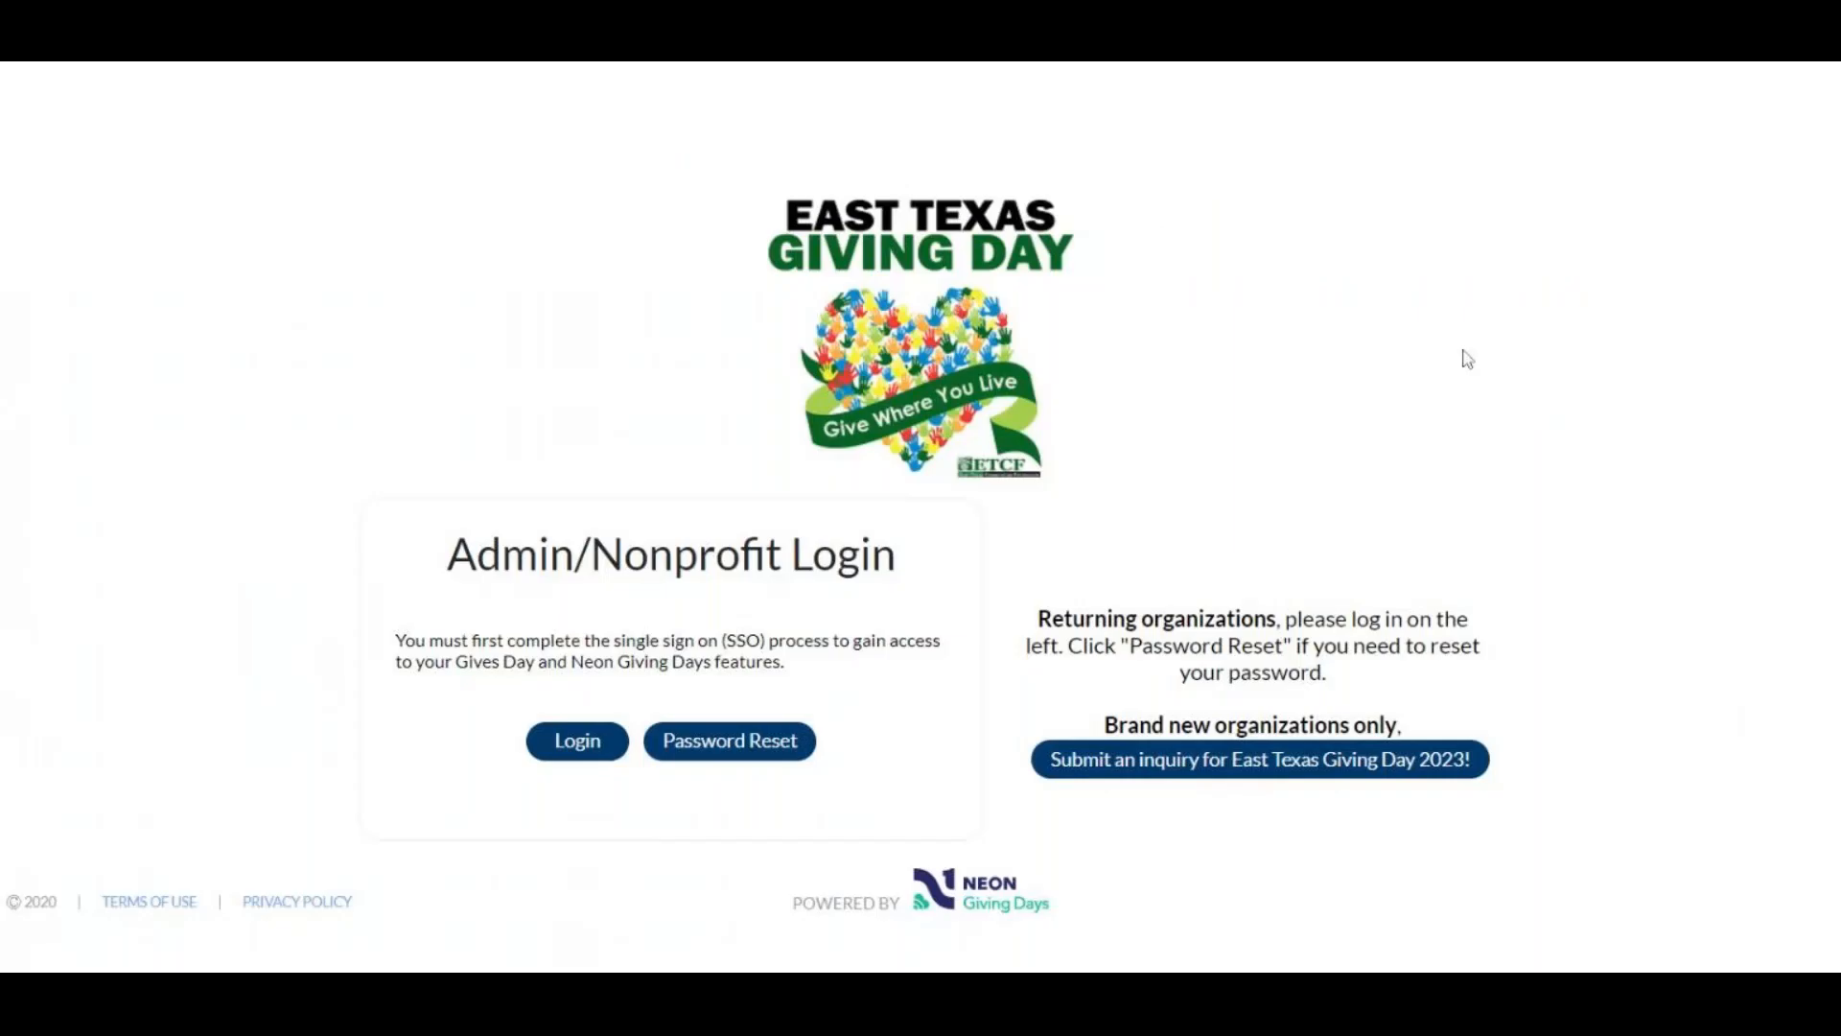
click(578, 742)
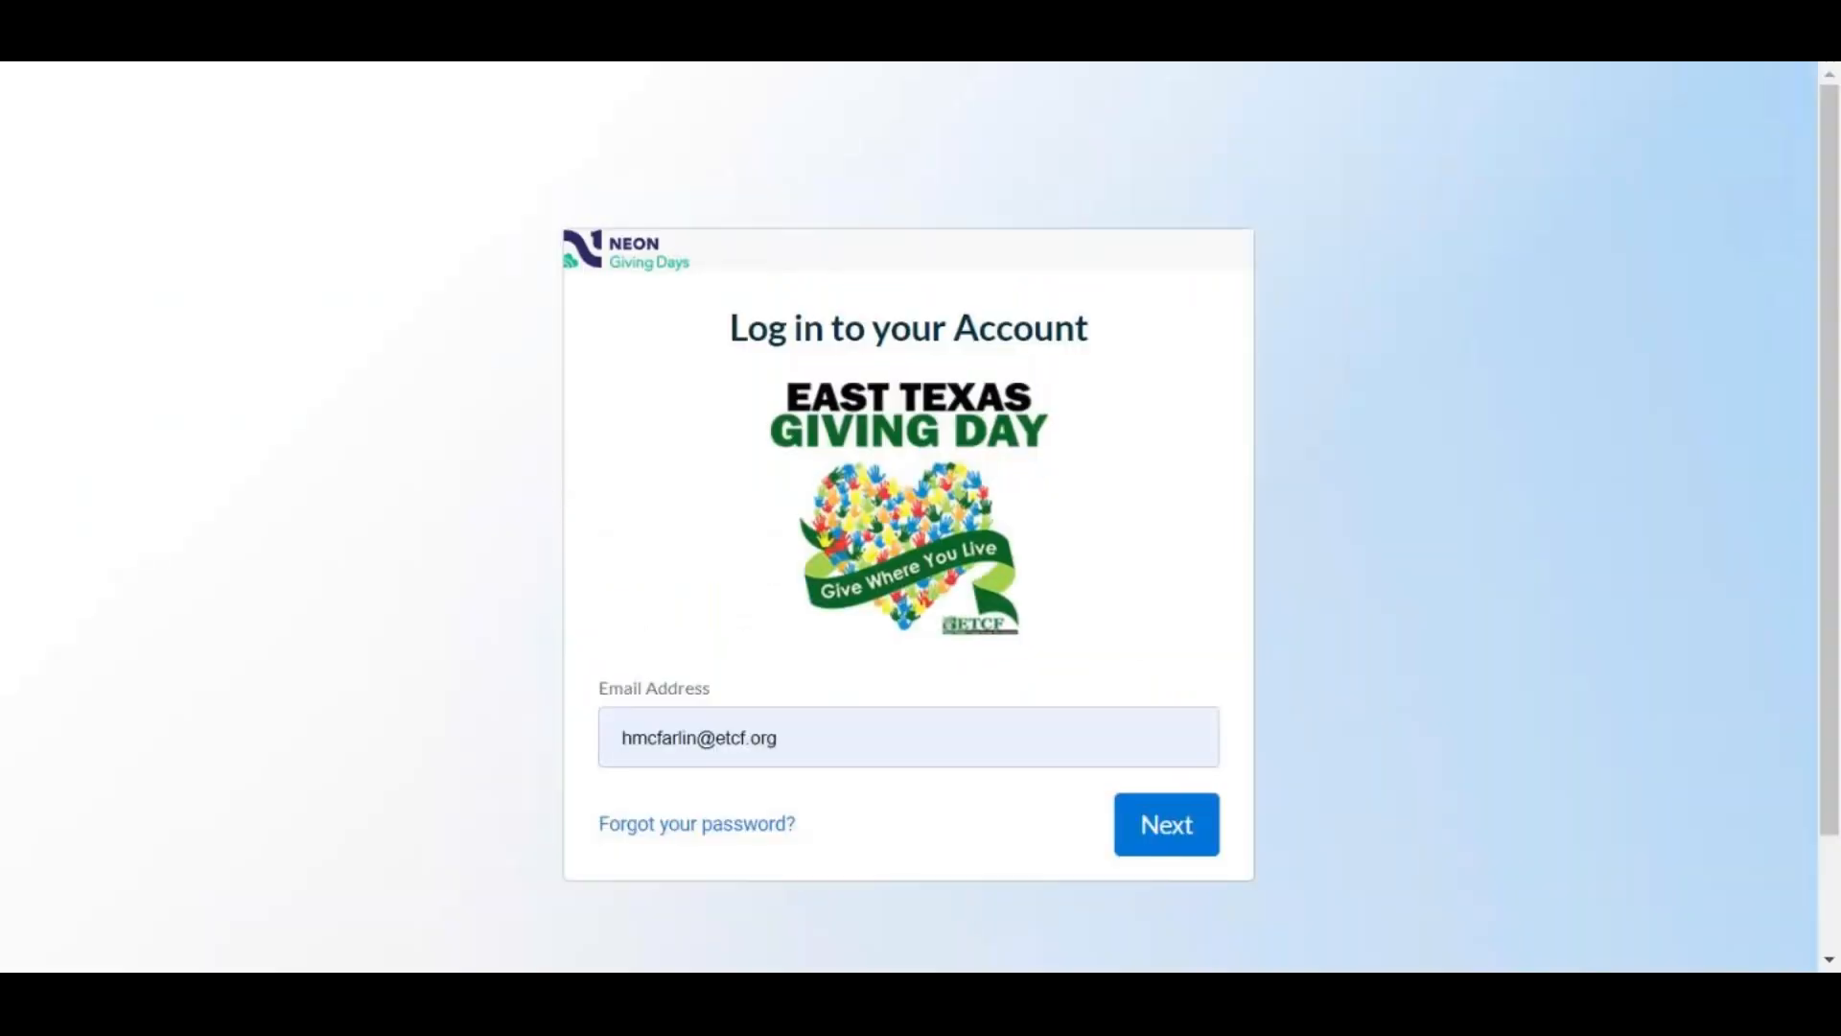
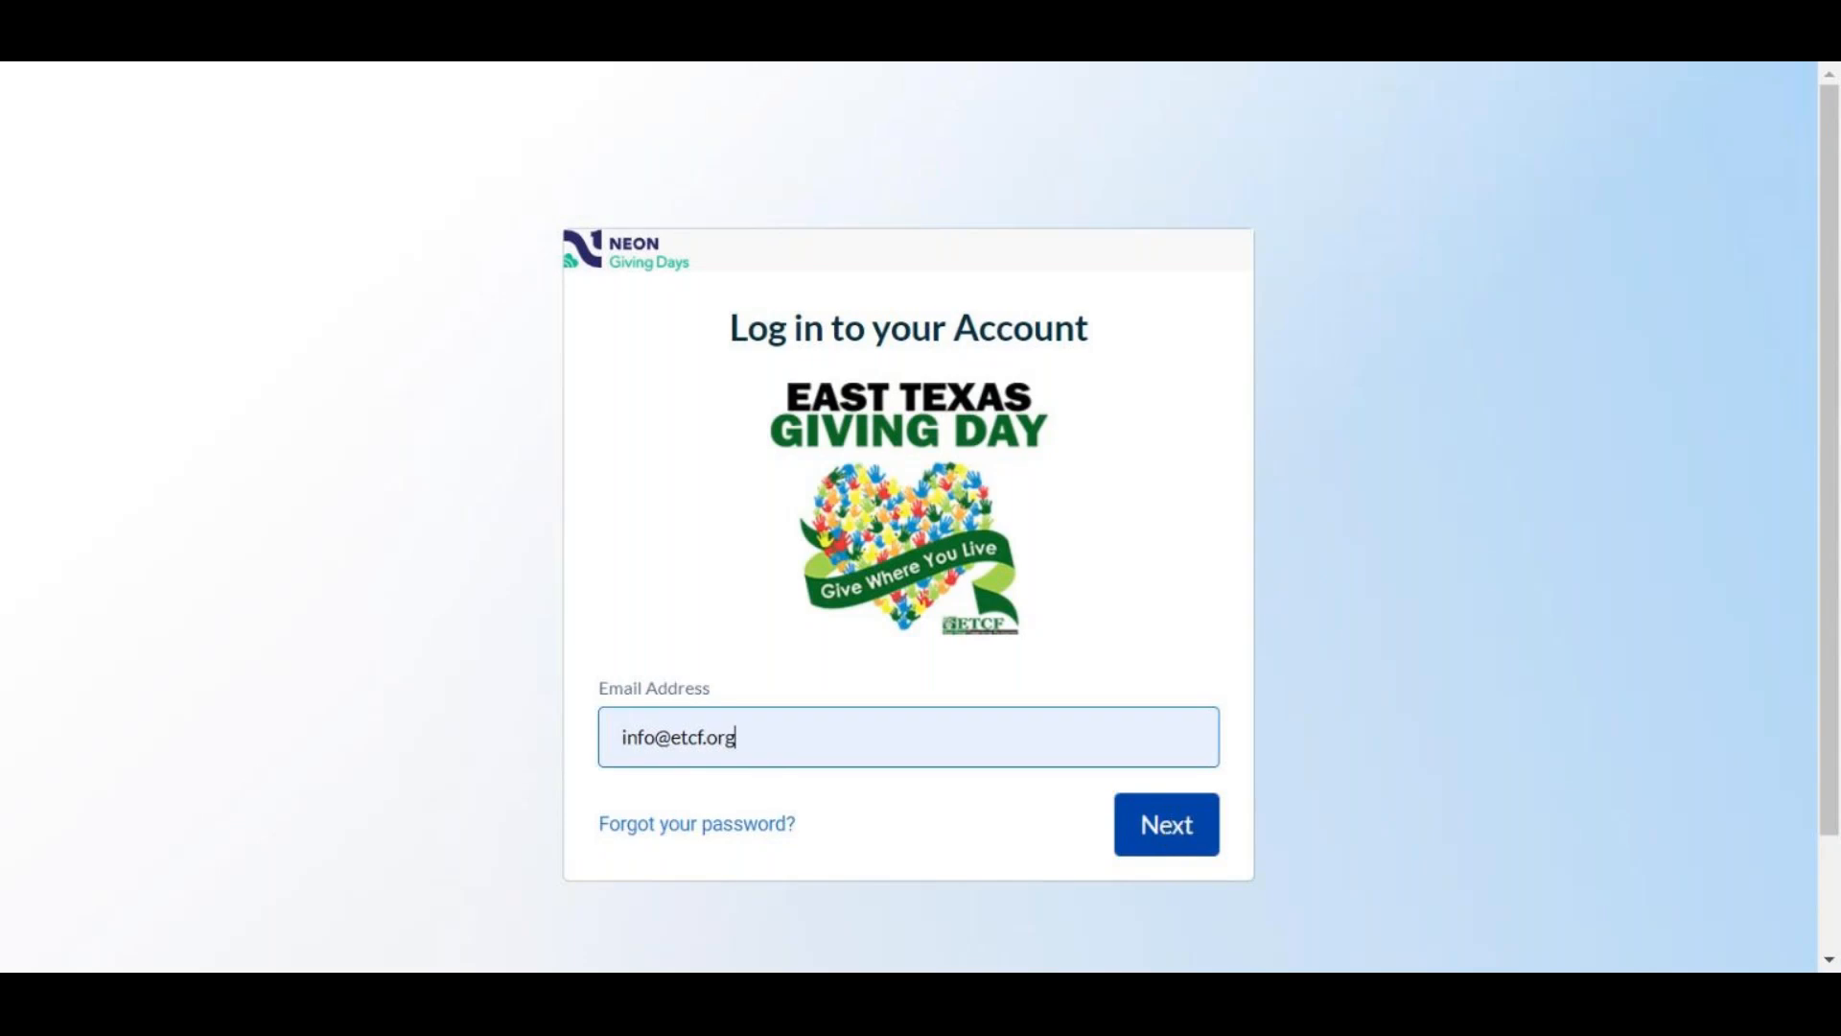
click(1171, 827)
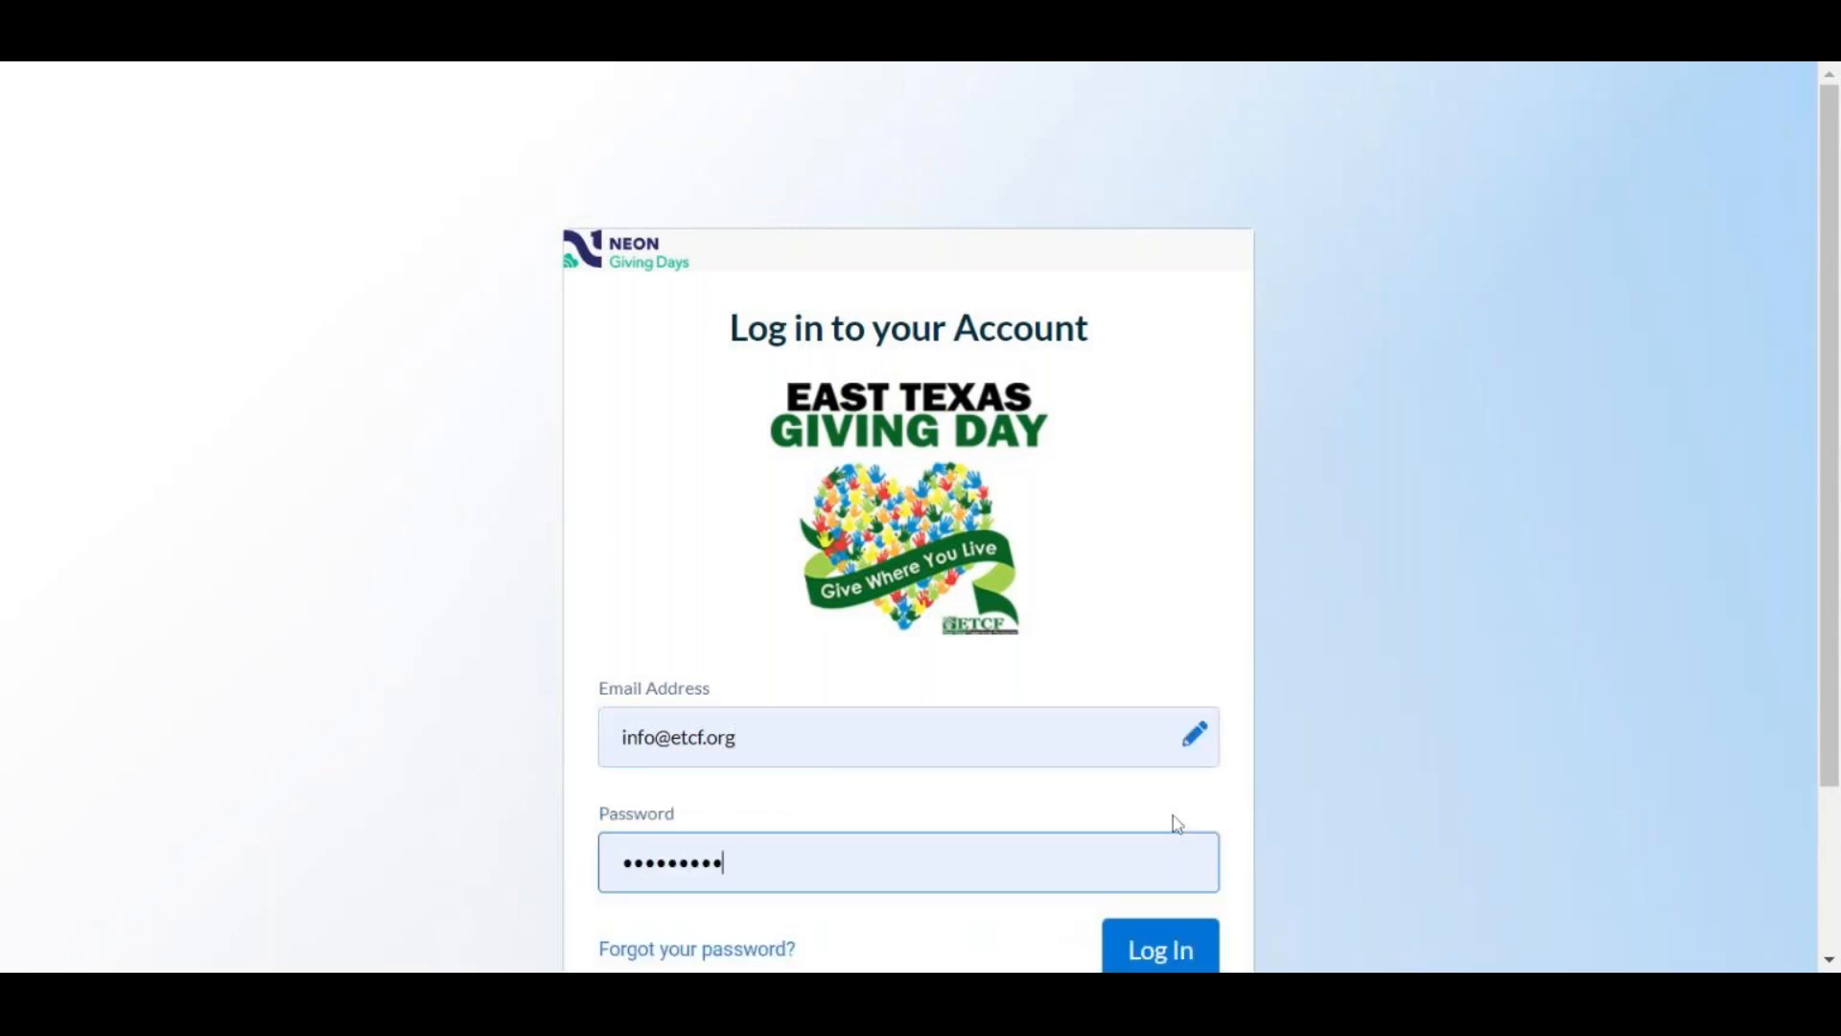
scroll(1269, 698, down, 2)
click(1204, 748)
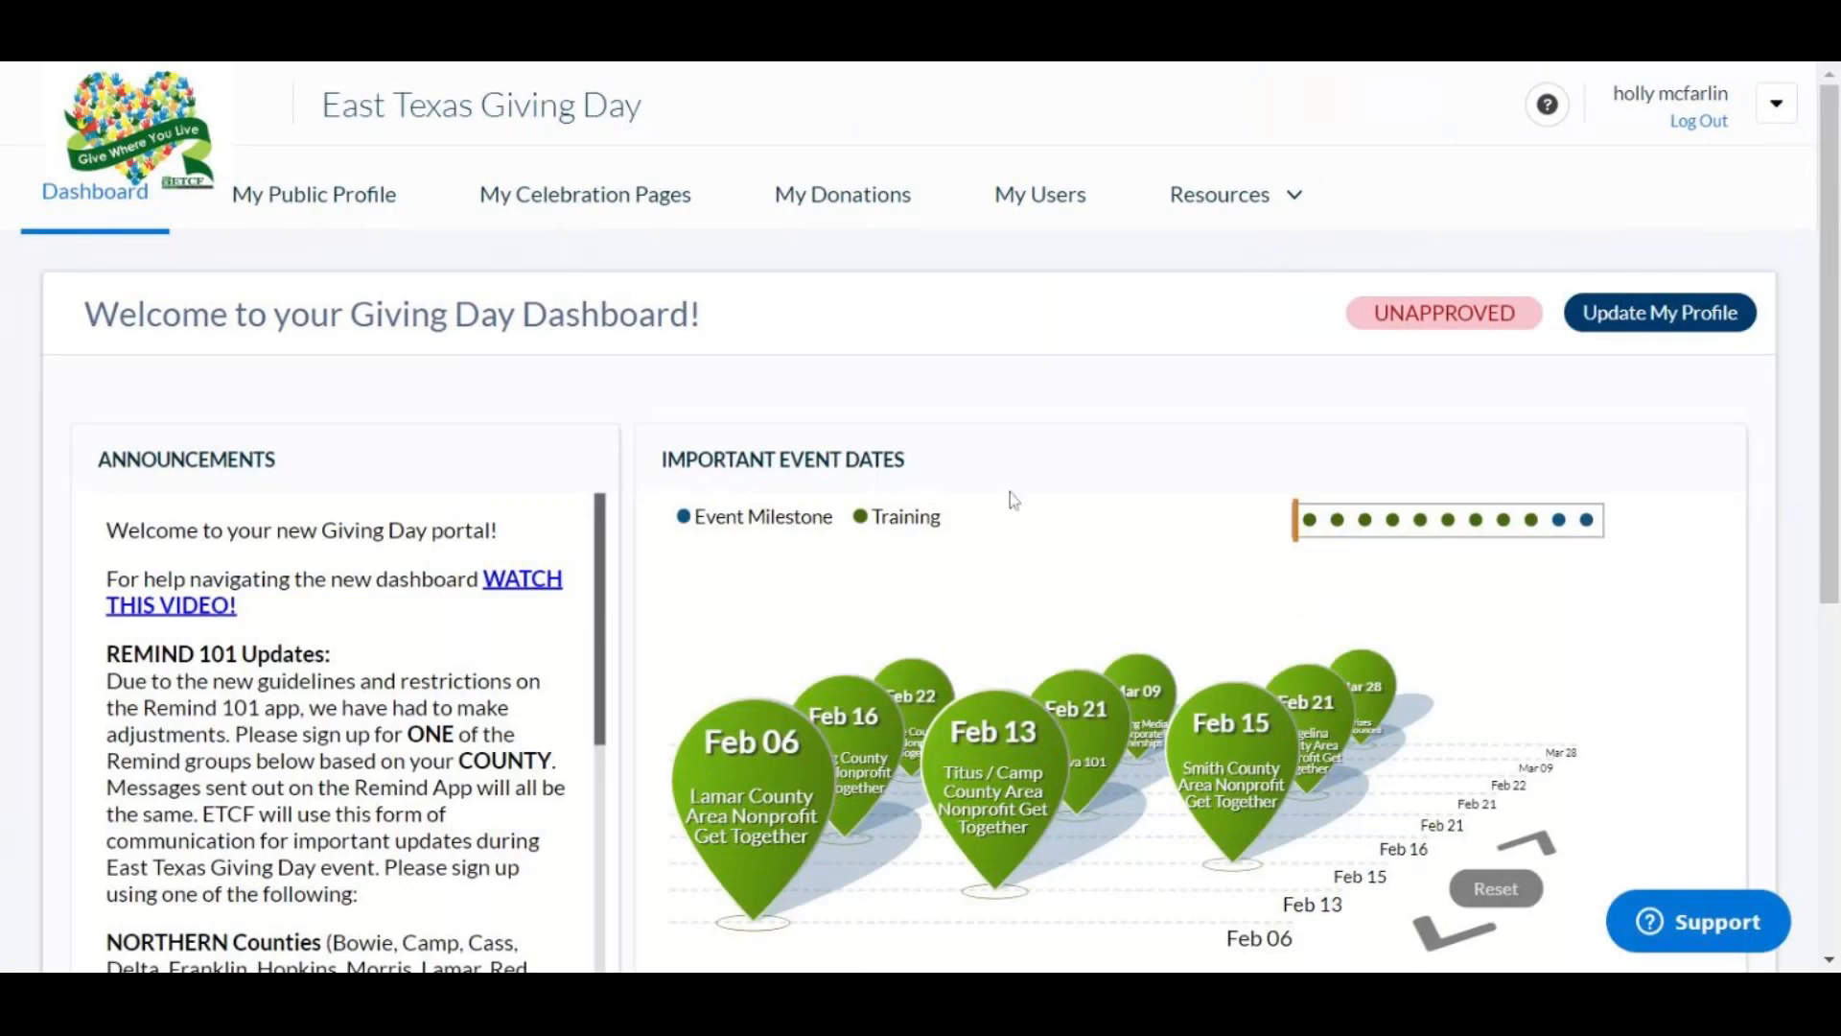
scroll(1003, 495, down, 2)
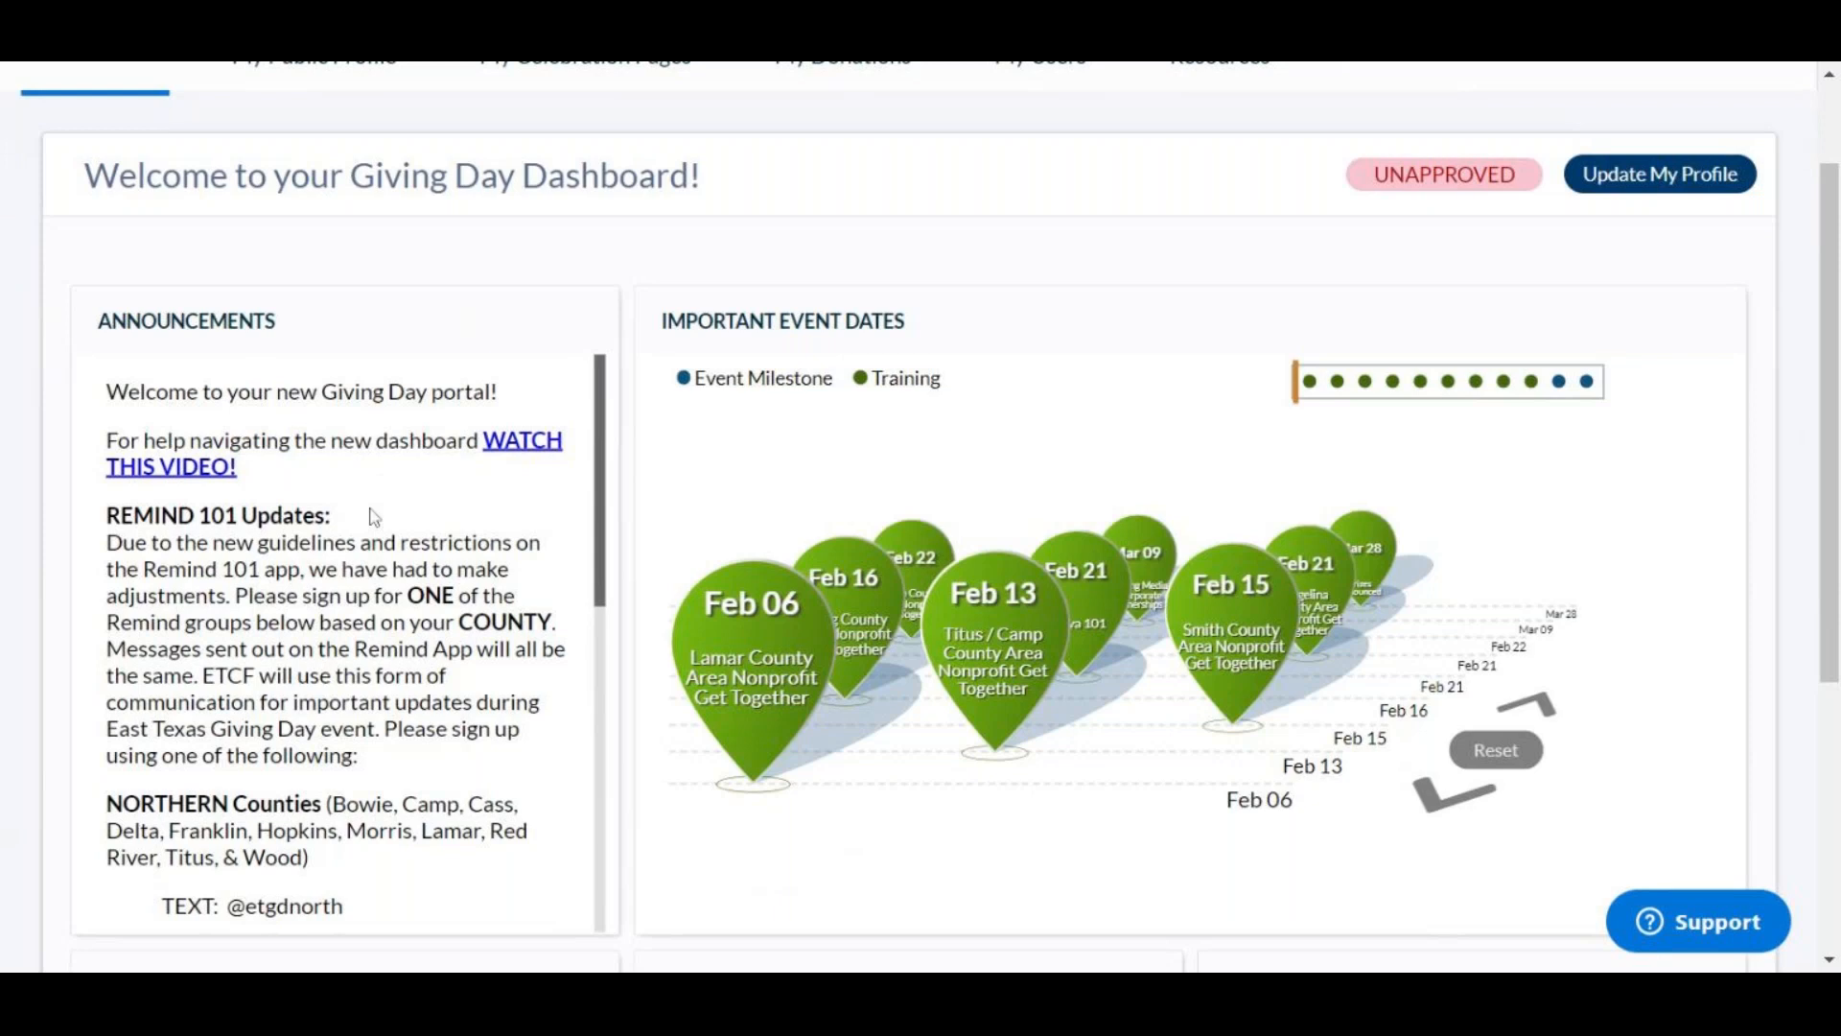
scroll(345, 633, down, 5)
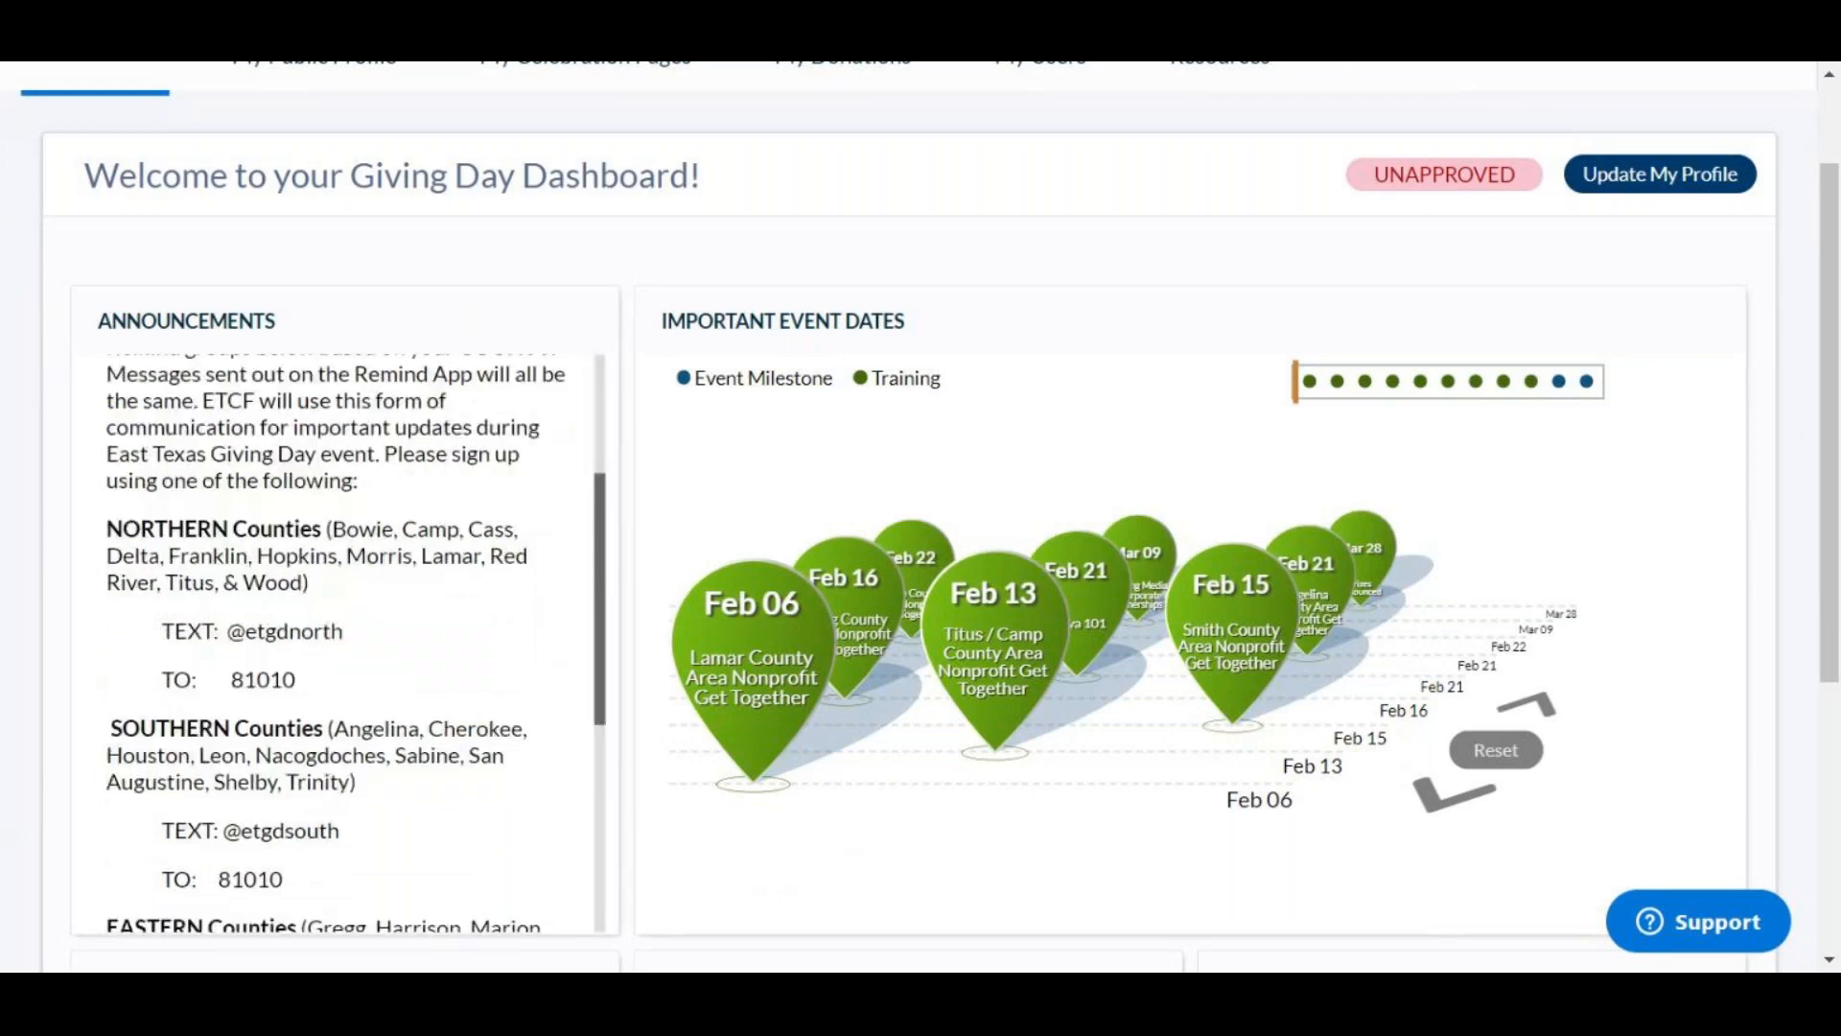
scroll(345, 633, up, 5)
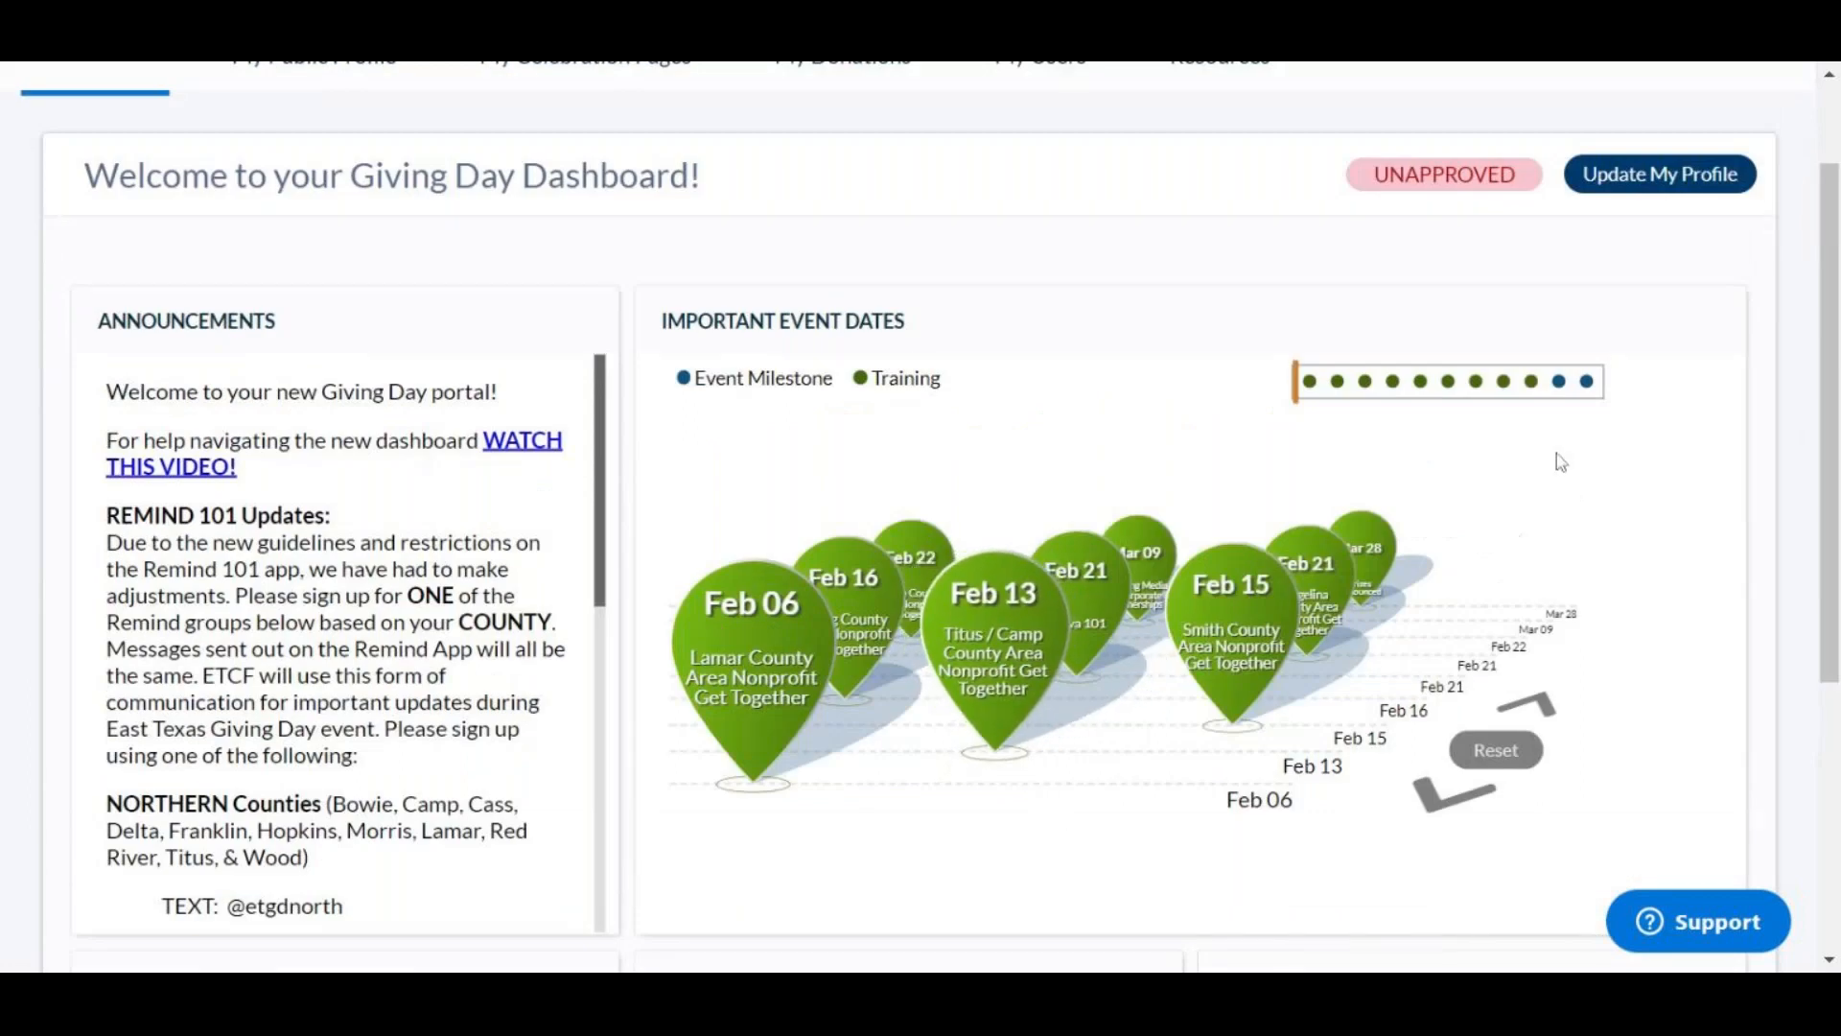
scroll(671, 274, up, 2)
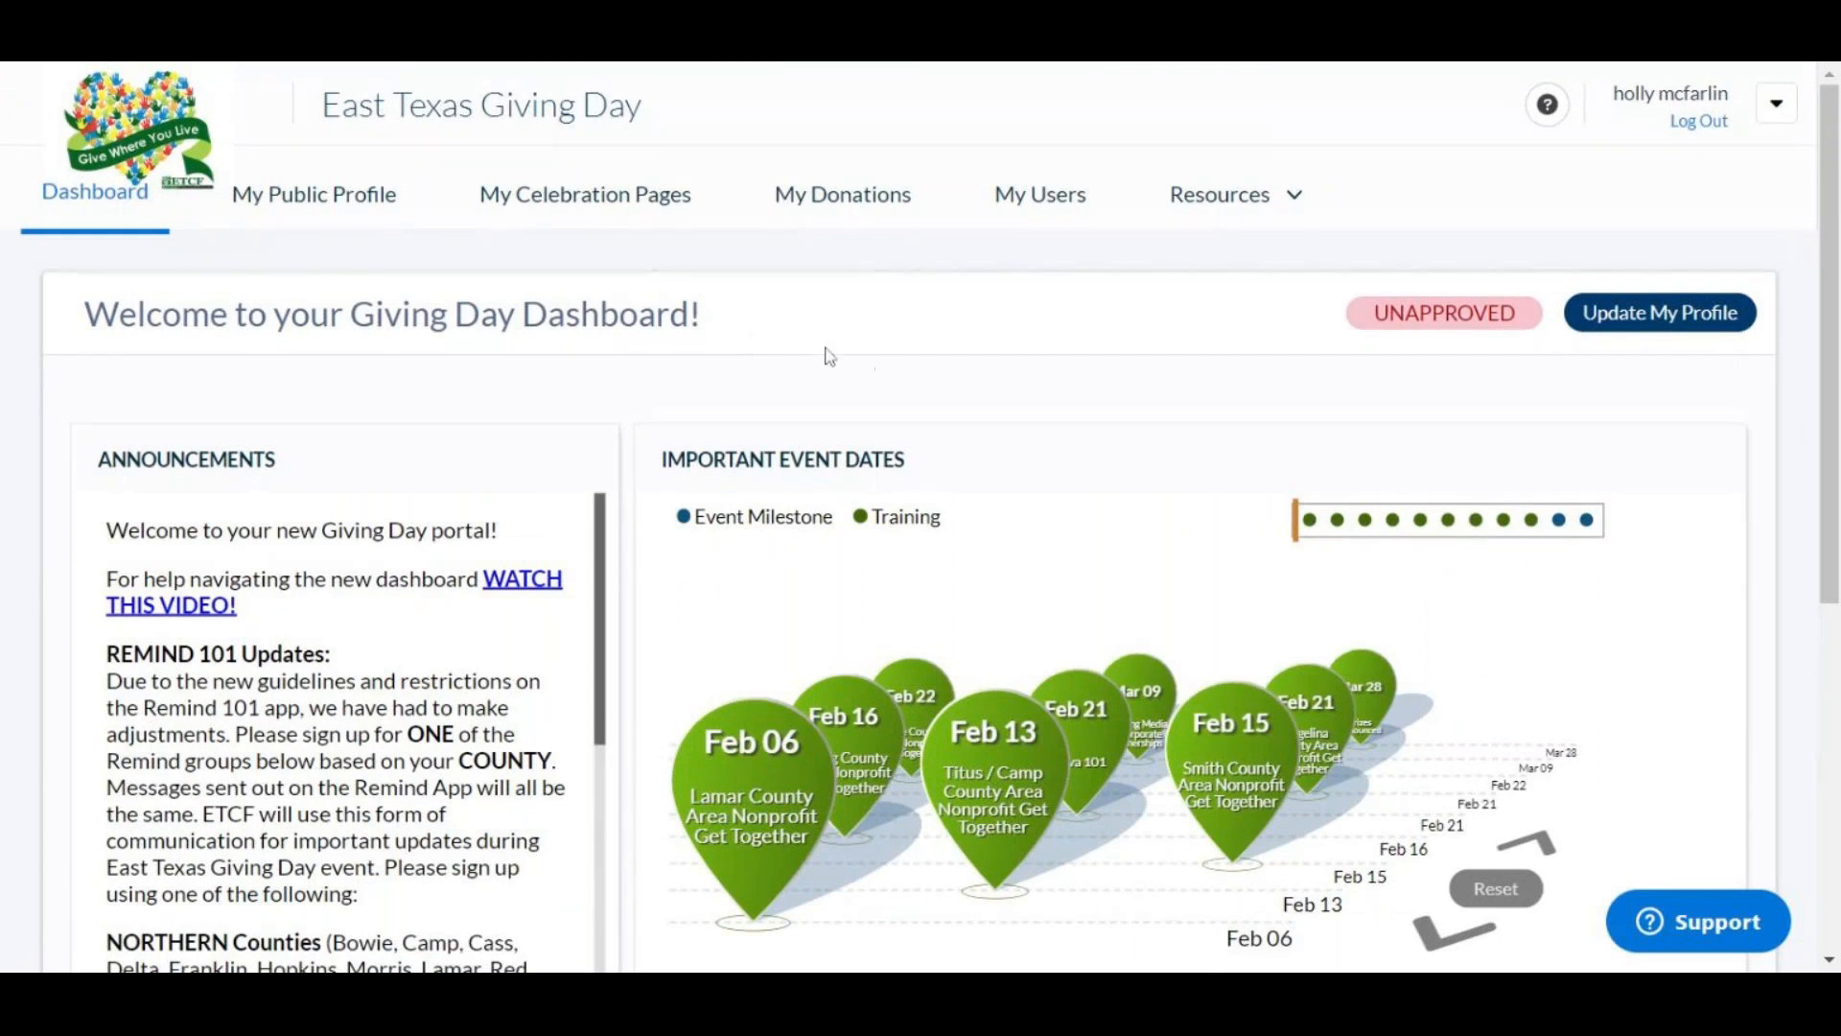
Step: Open the nonprofit's My Public Profile overview
click(357, 199)
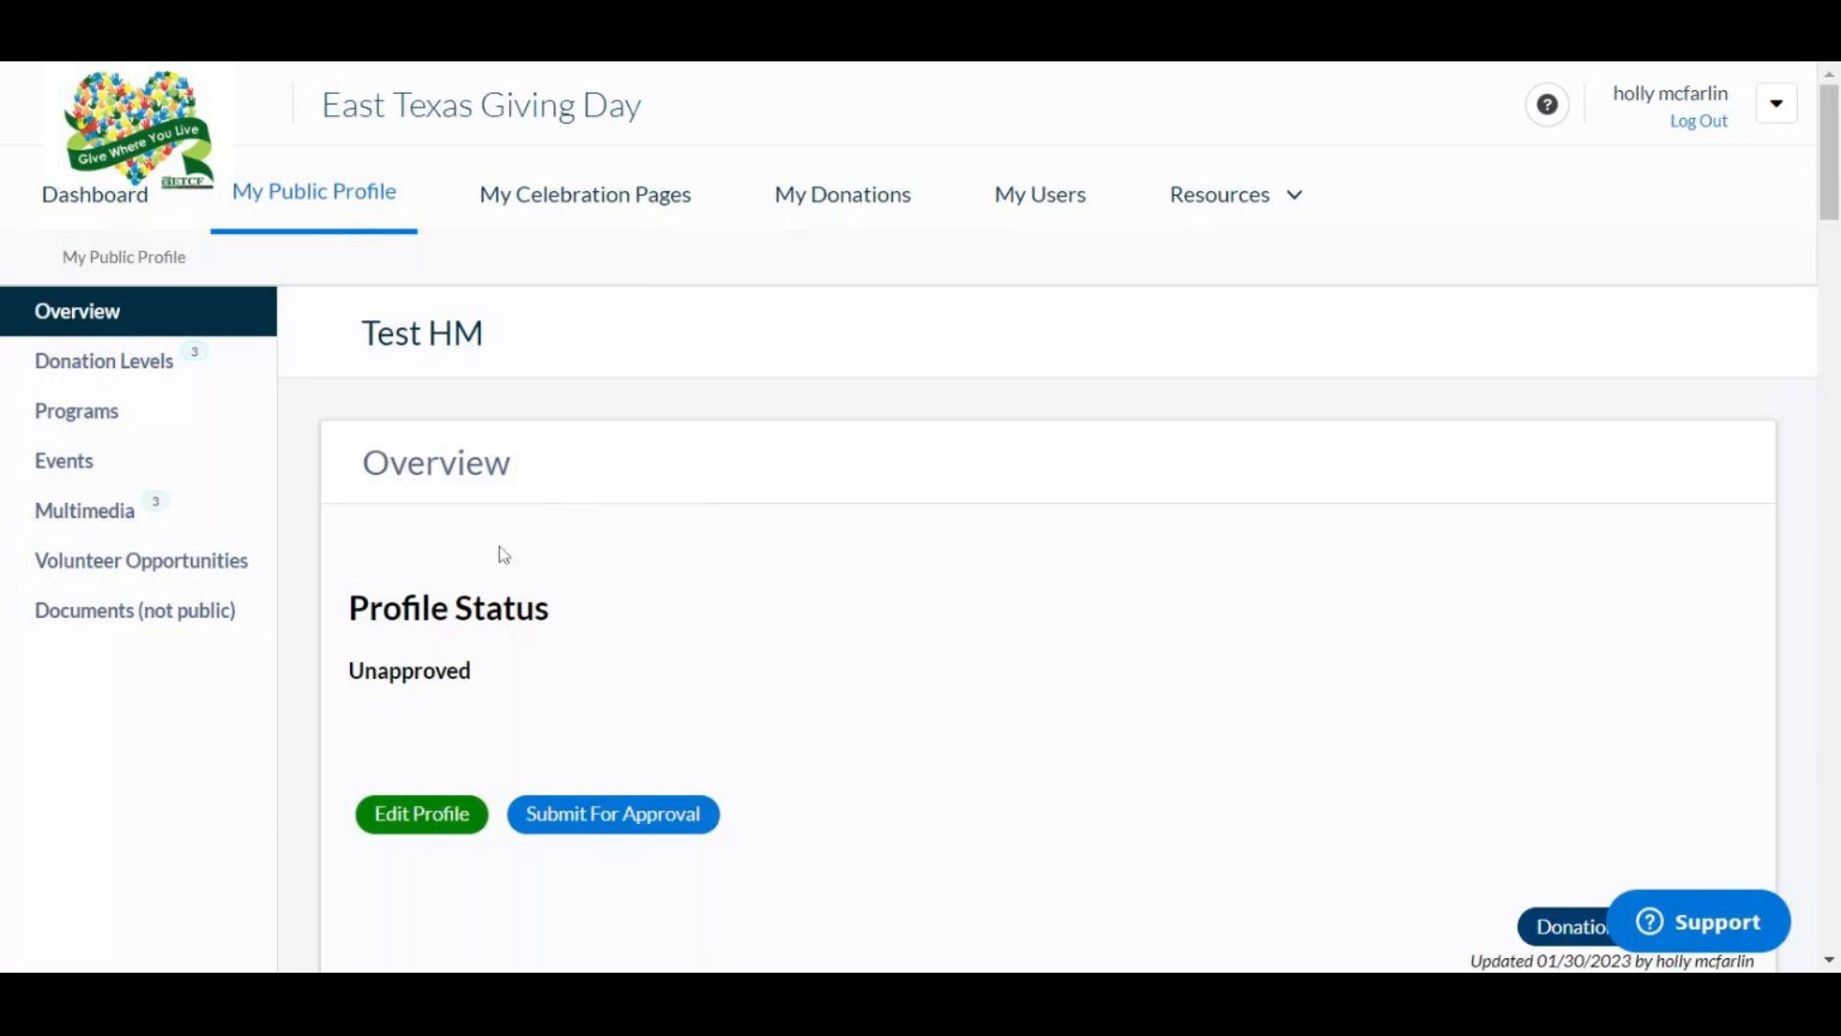
Step: Open the Edit Profile form and scroll down to the ETGD Fund Distribution section
click(462, 821)
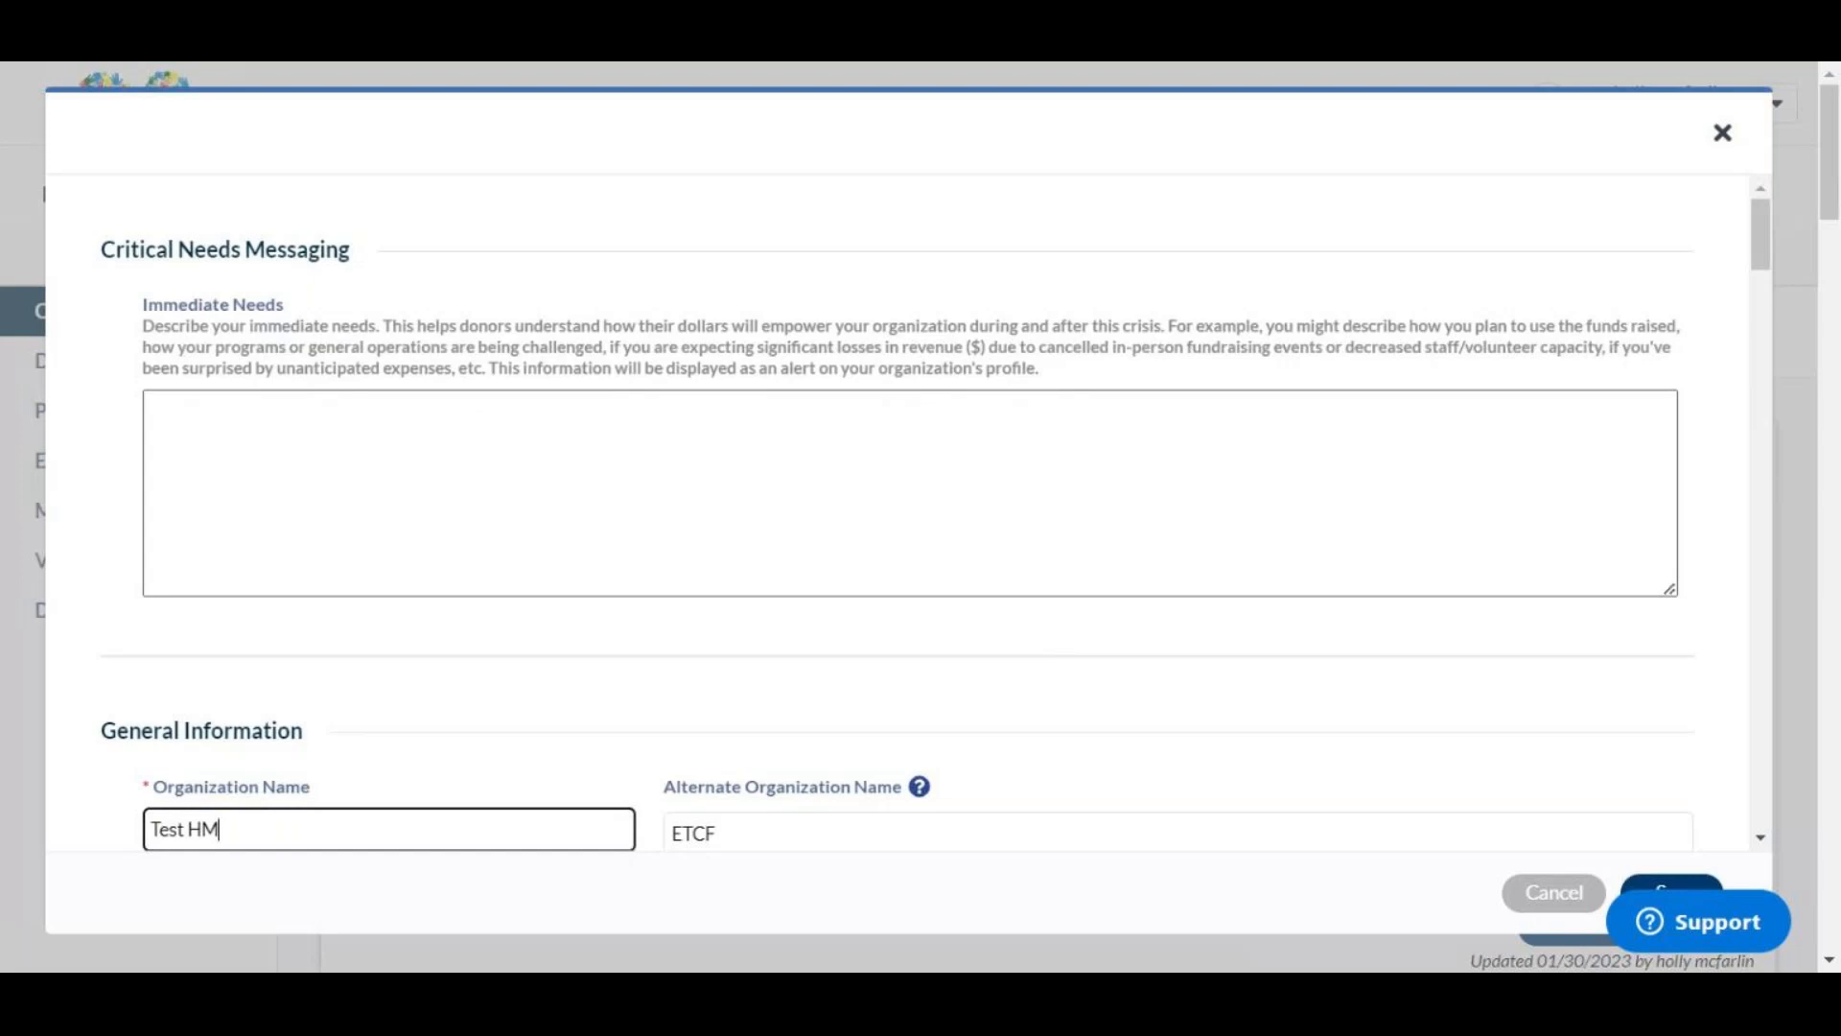
scroll(683, 271, down, 5)
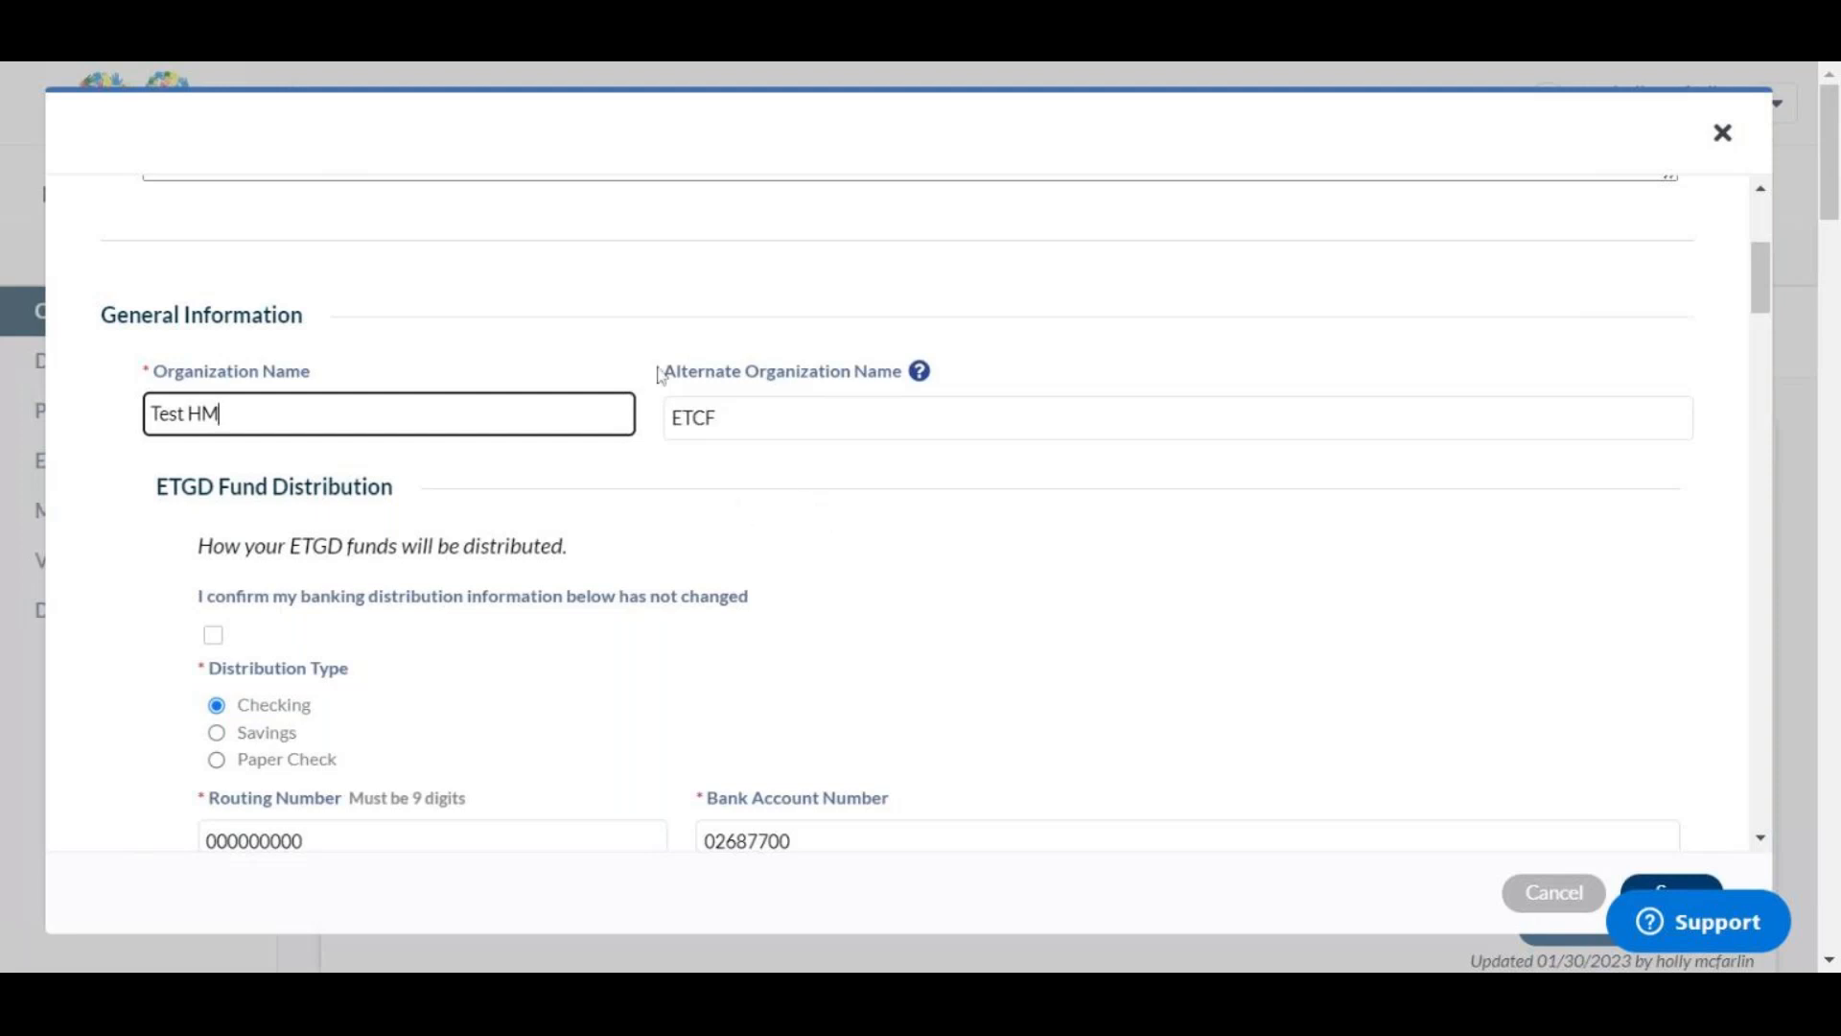
scroll(785, 510, down, 4)
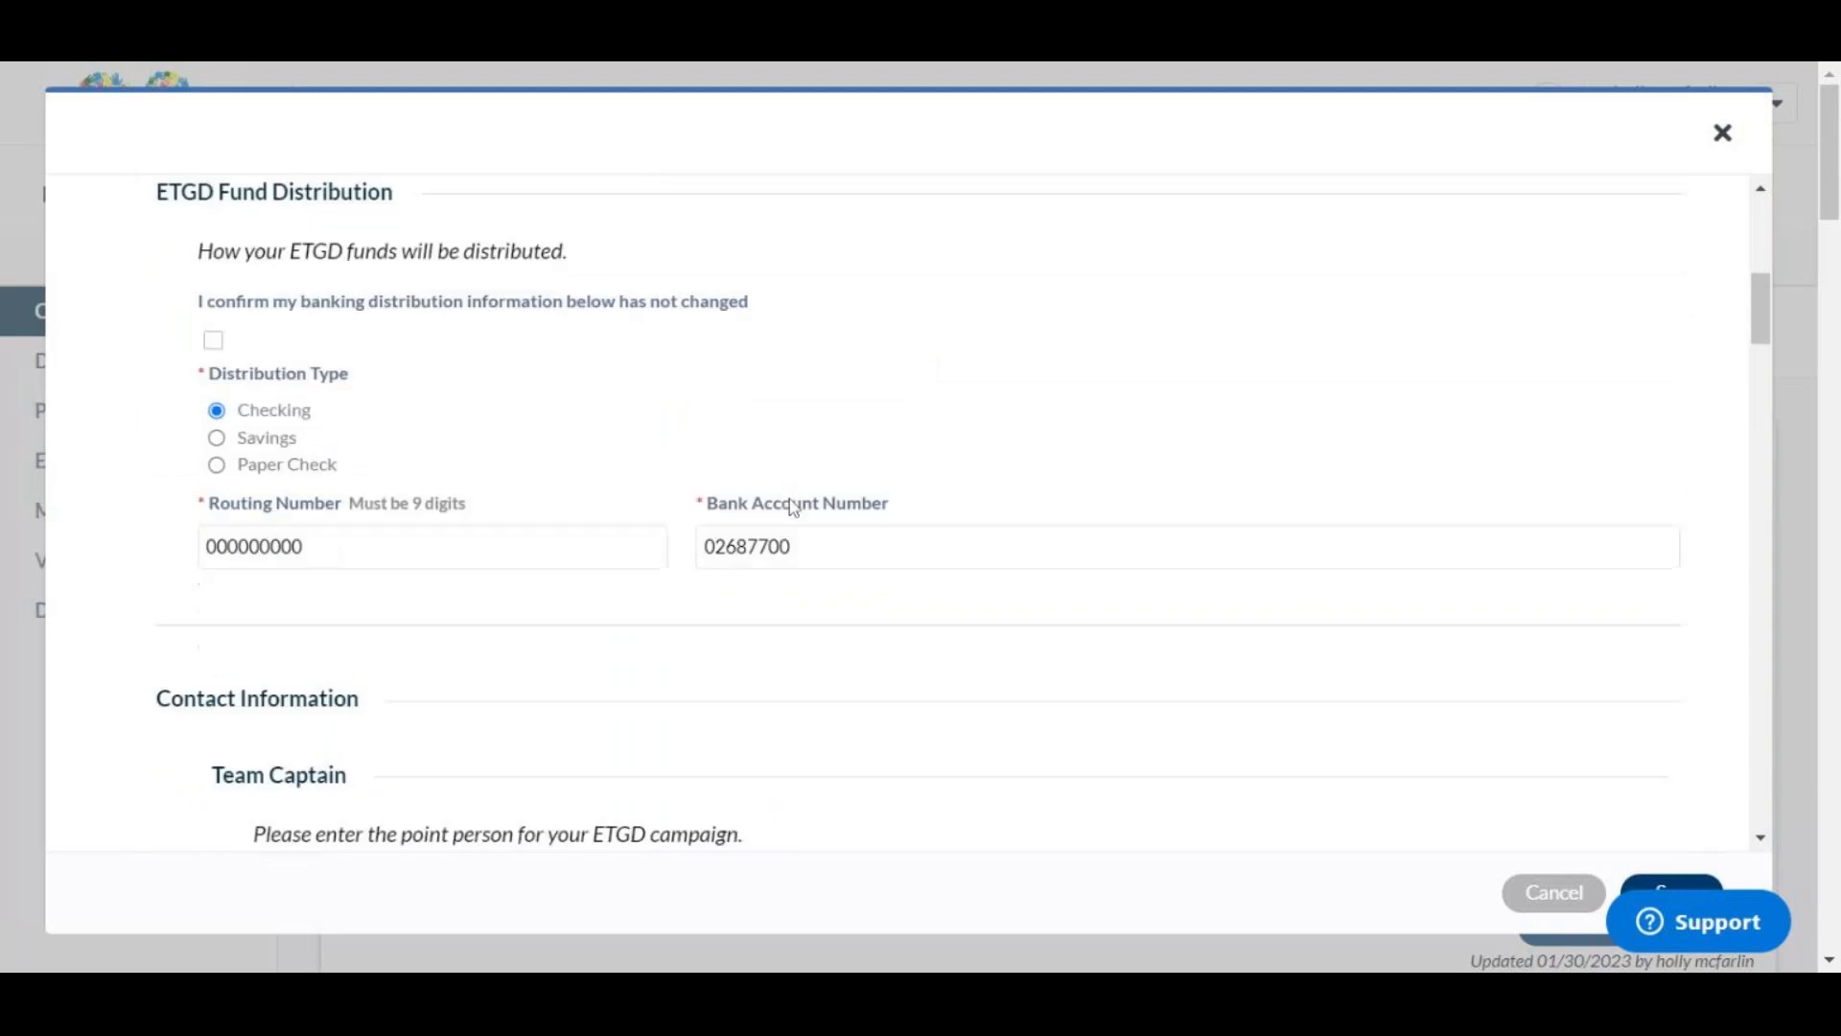
scroll(694, 448, up, 2)
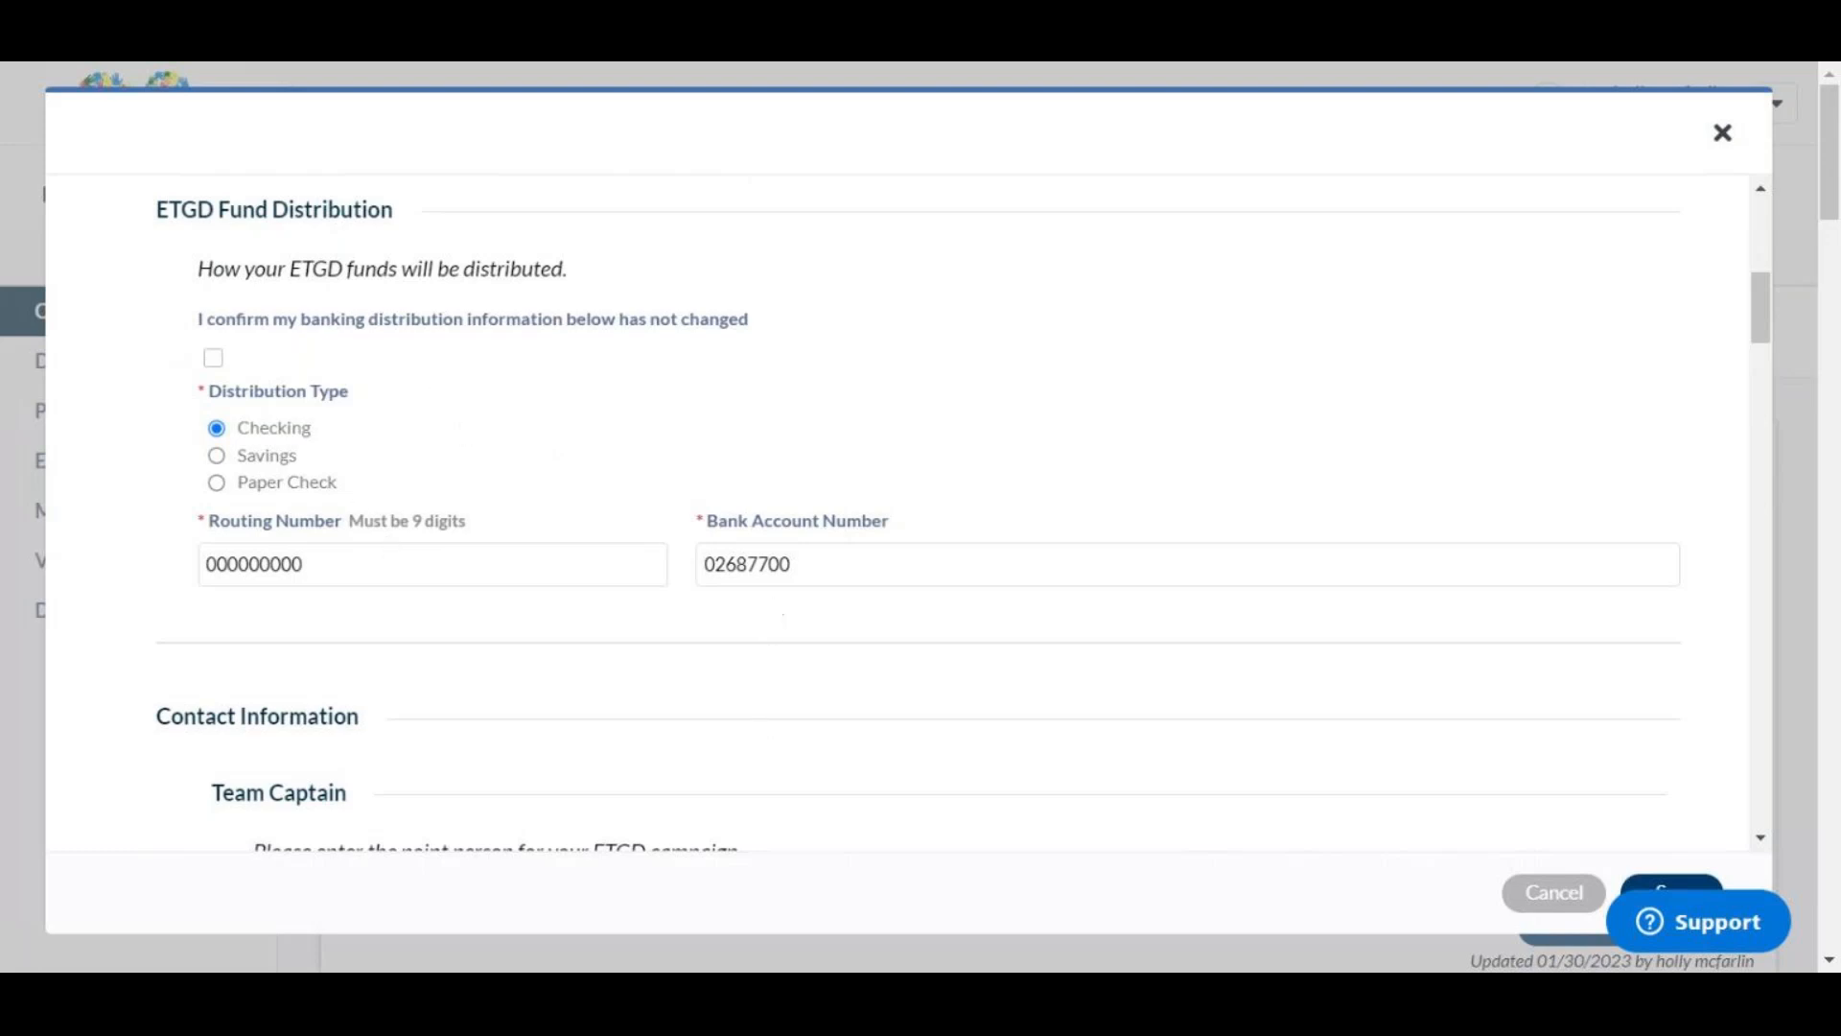
click(218, 362)
click(210, 362)
click(326, 496)
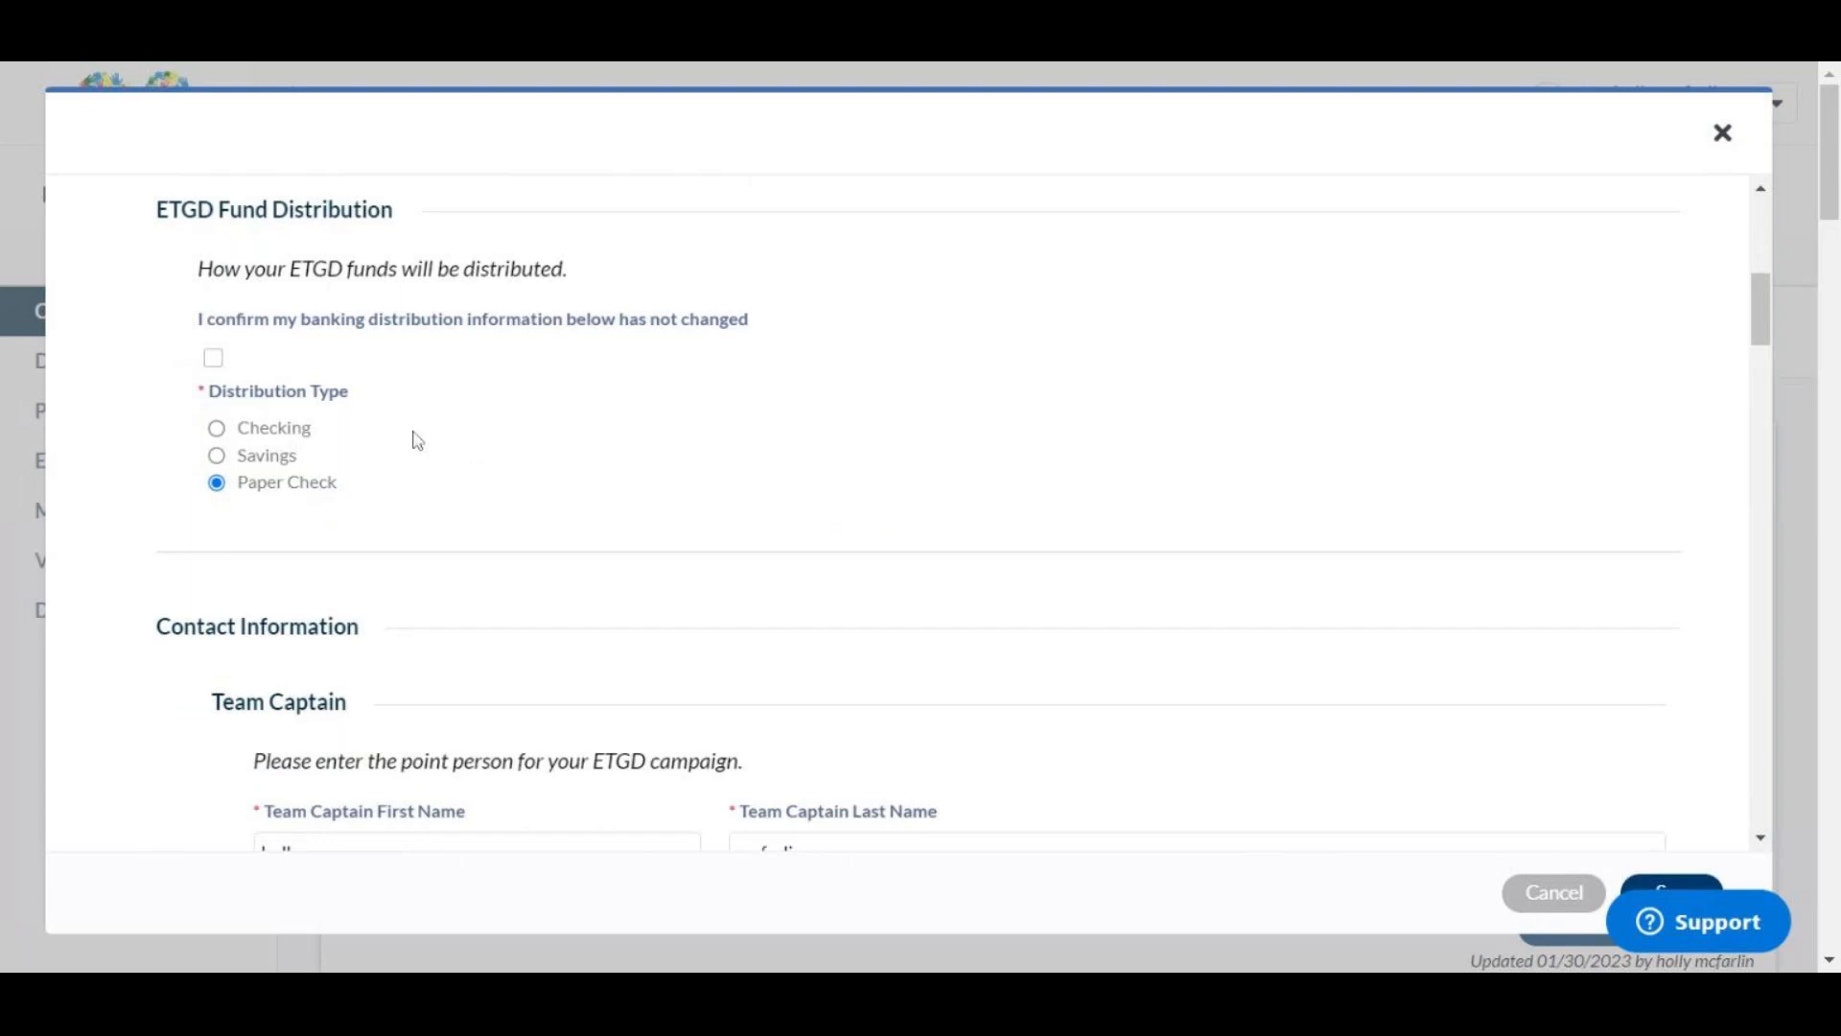
click(280, 426)
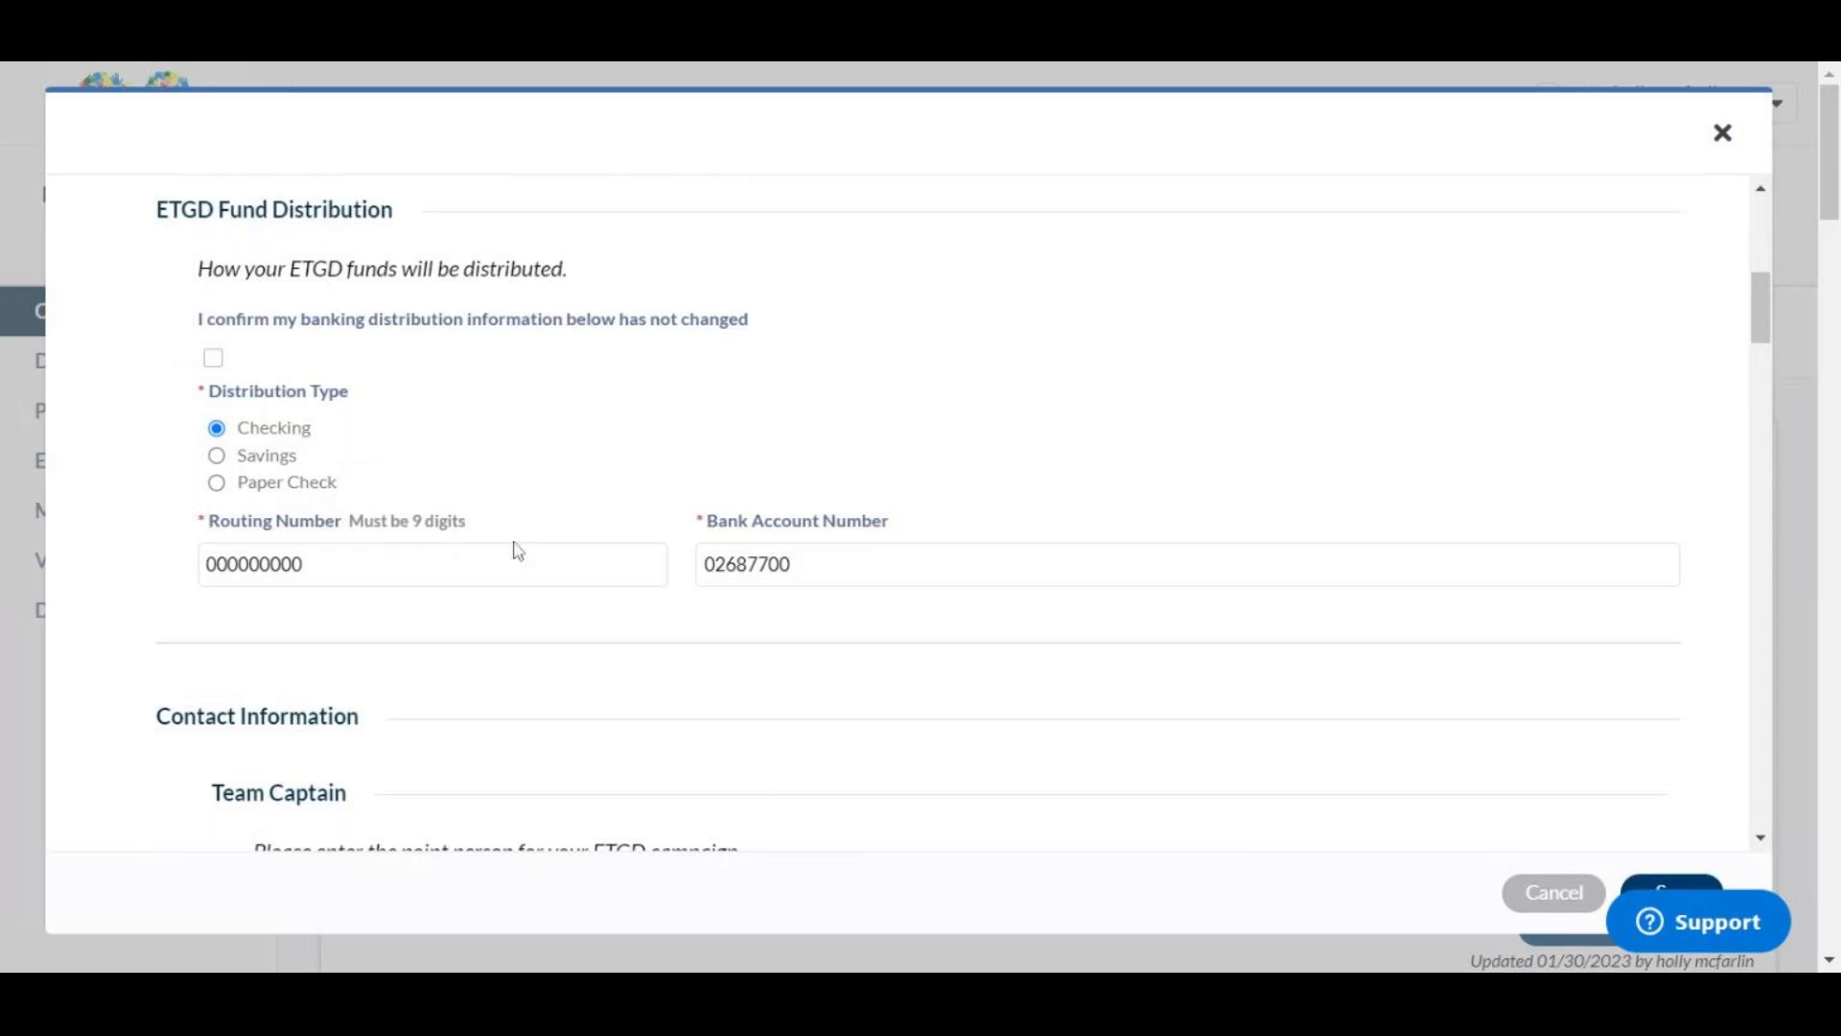
scroll(477, 508, down, 5)
scroll(477, 508, up, 1)
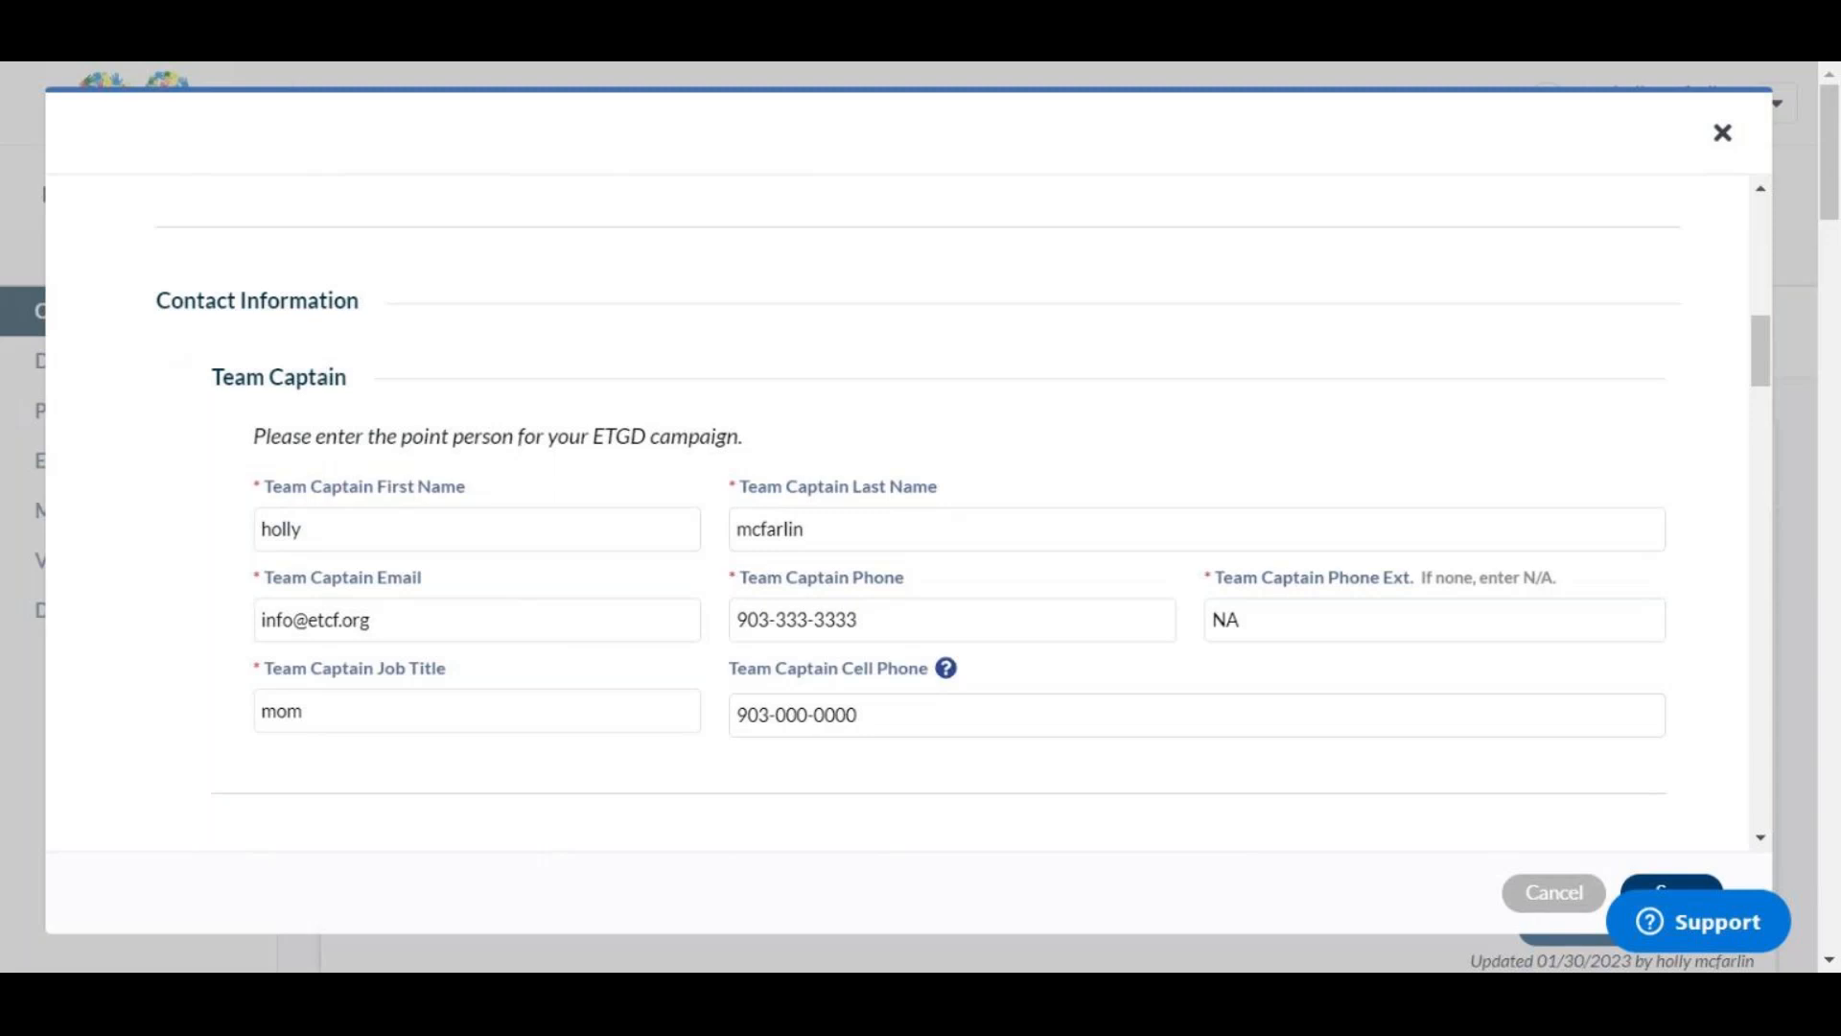
scroll(566, 662, down, 2)
scroll(568, 662, down, 5)
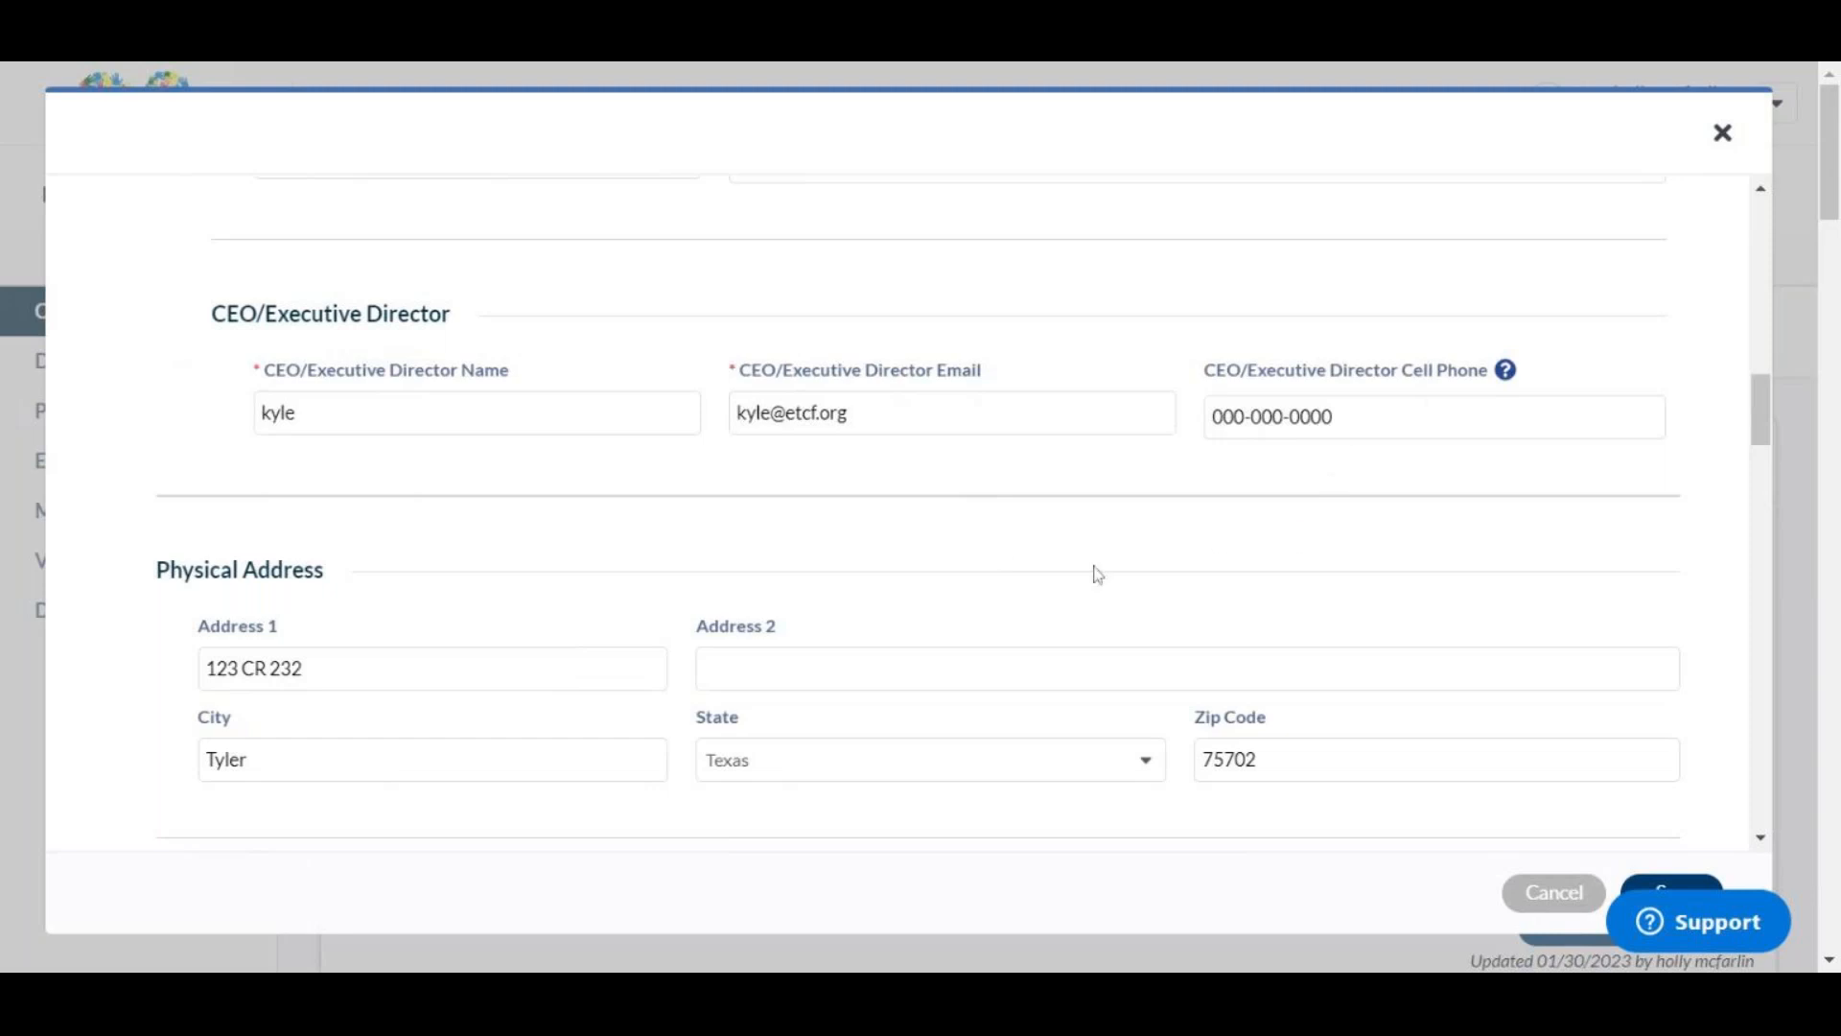
scroll(1093, 573, down, 1)
scroll(592, 576, down, 1)
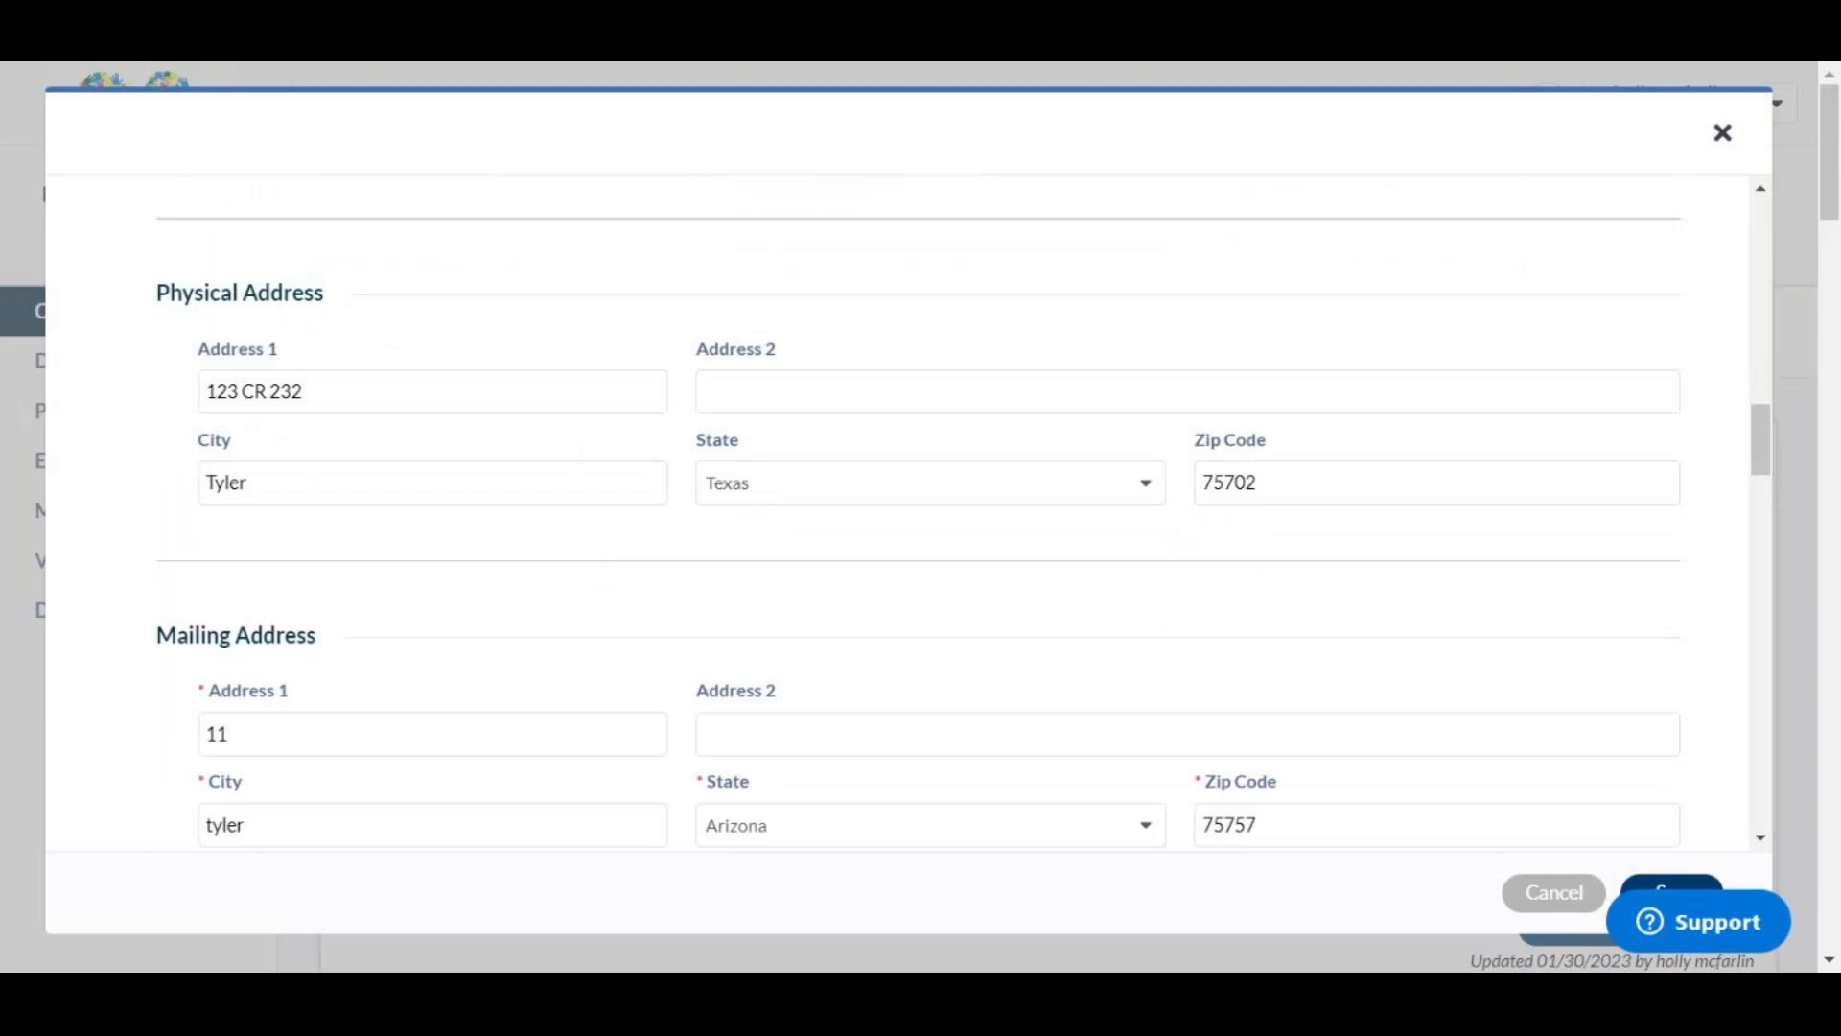
scroll(629, 498, down, 2)
scroll(617, 450, down, 1)
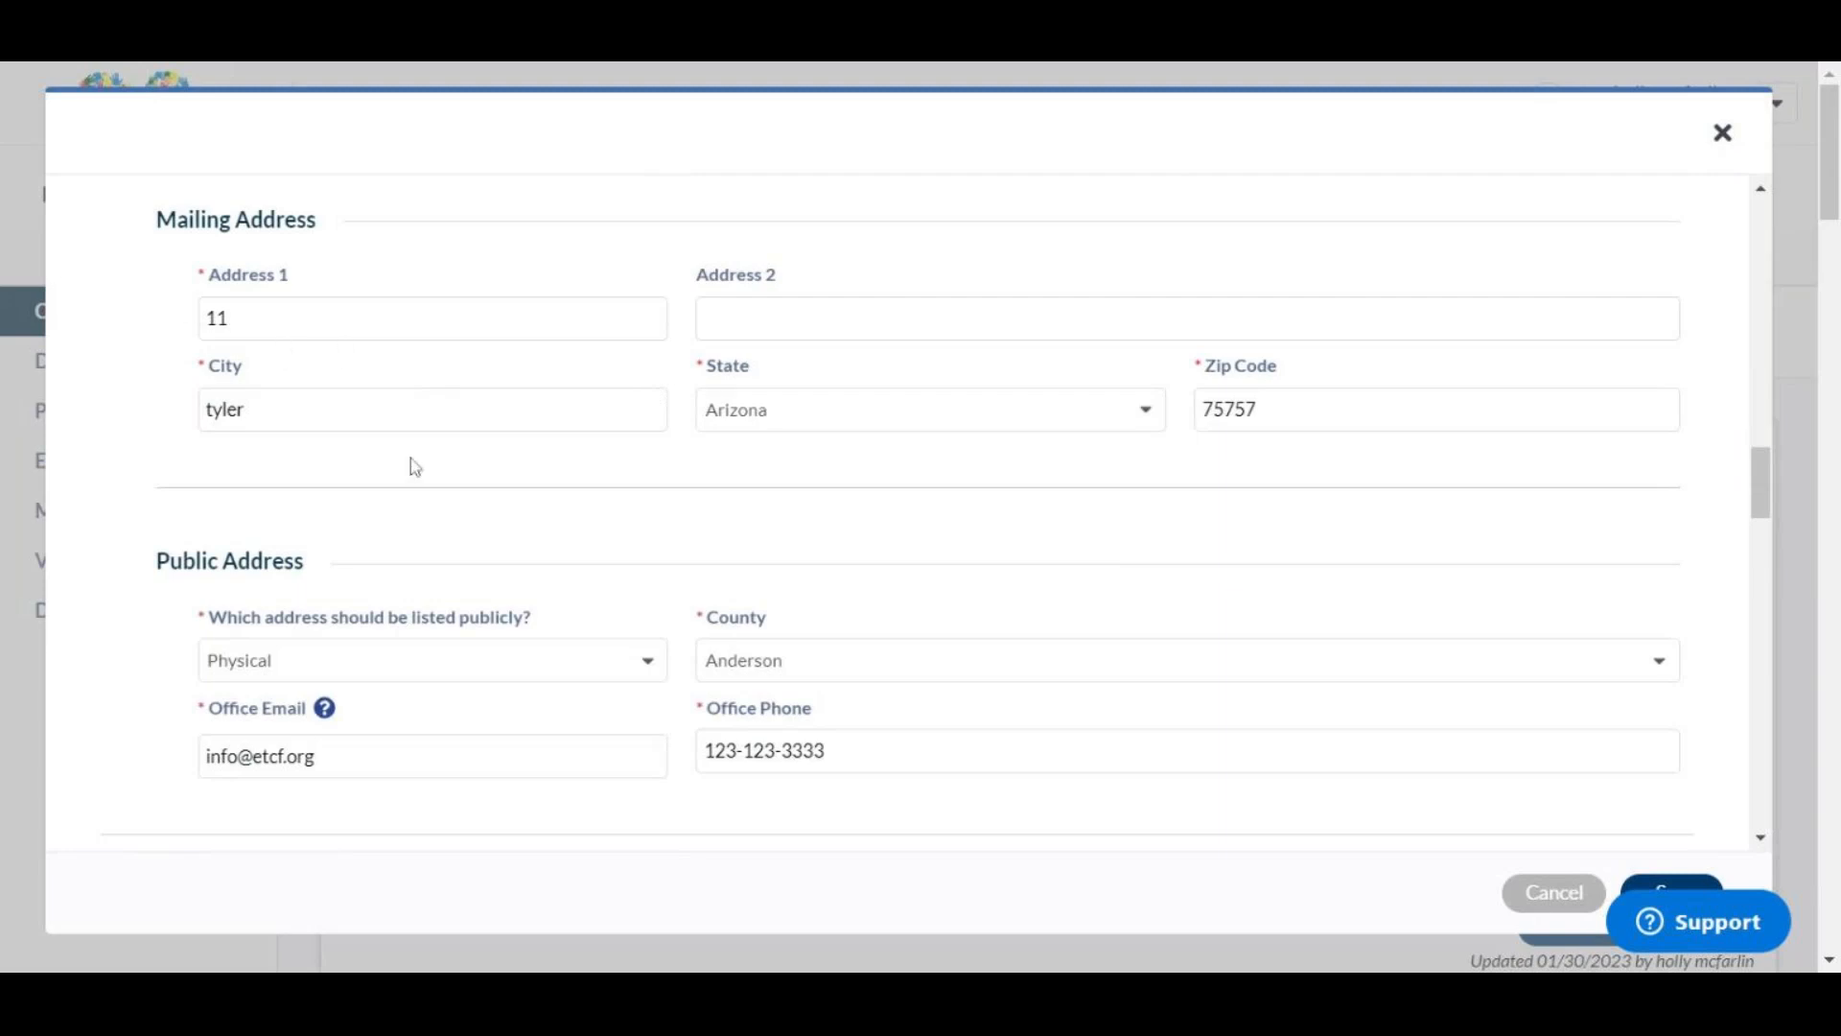
scroll(372, 369, down, 3)
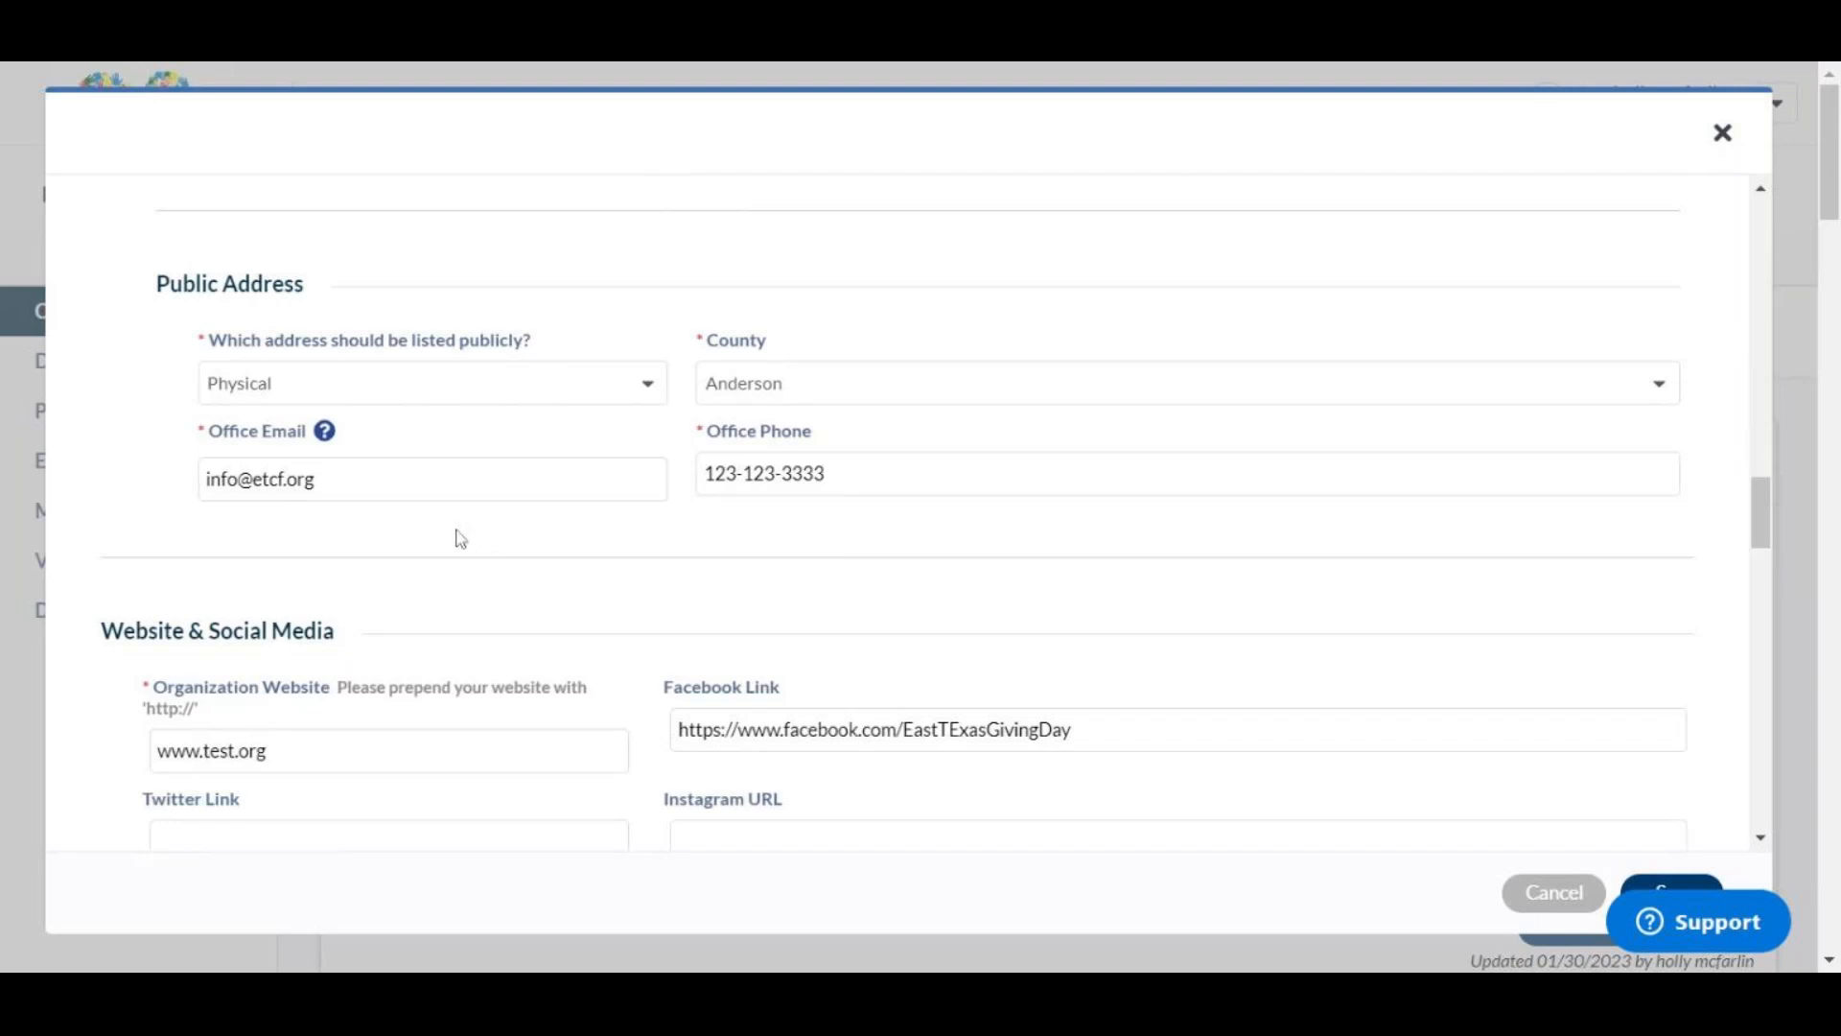
scroll(457, 539, down, 4)
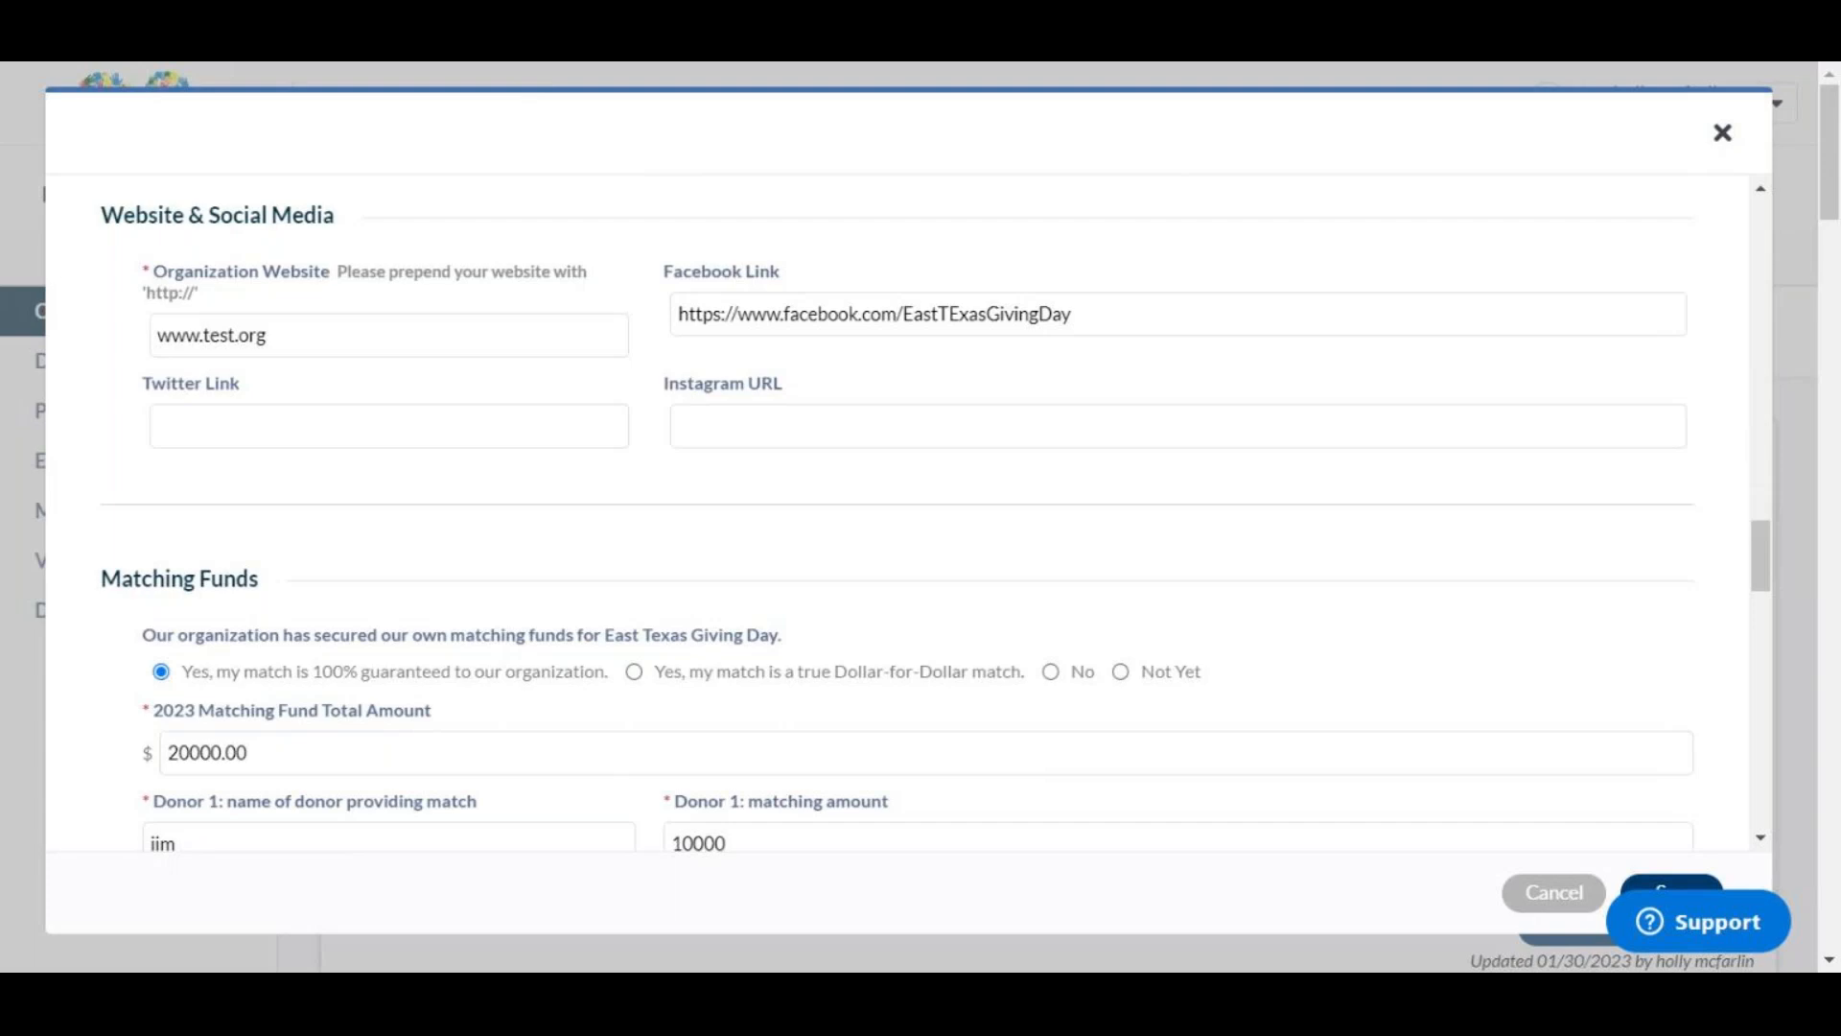
click(880, 315)
key(ctrl+a)
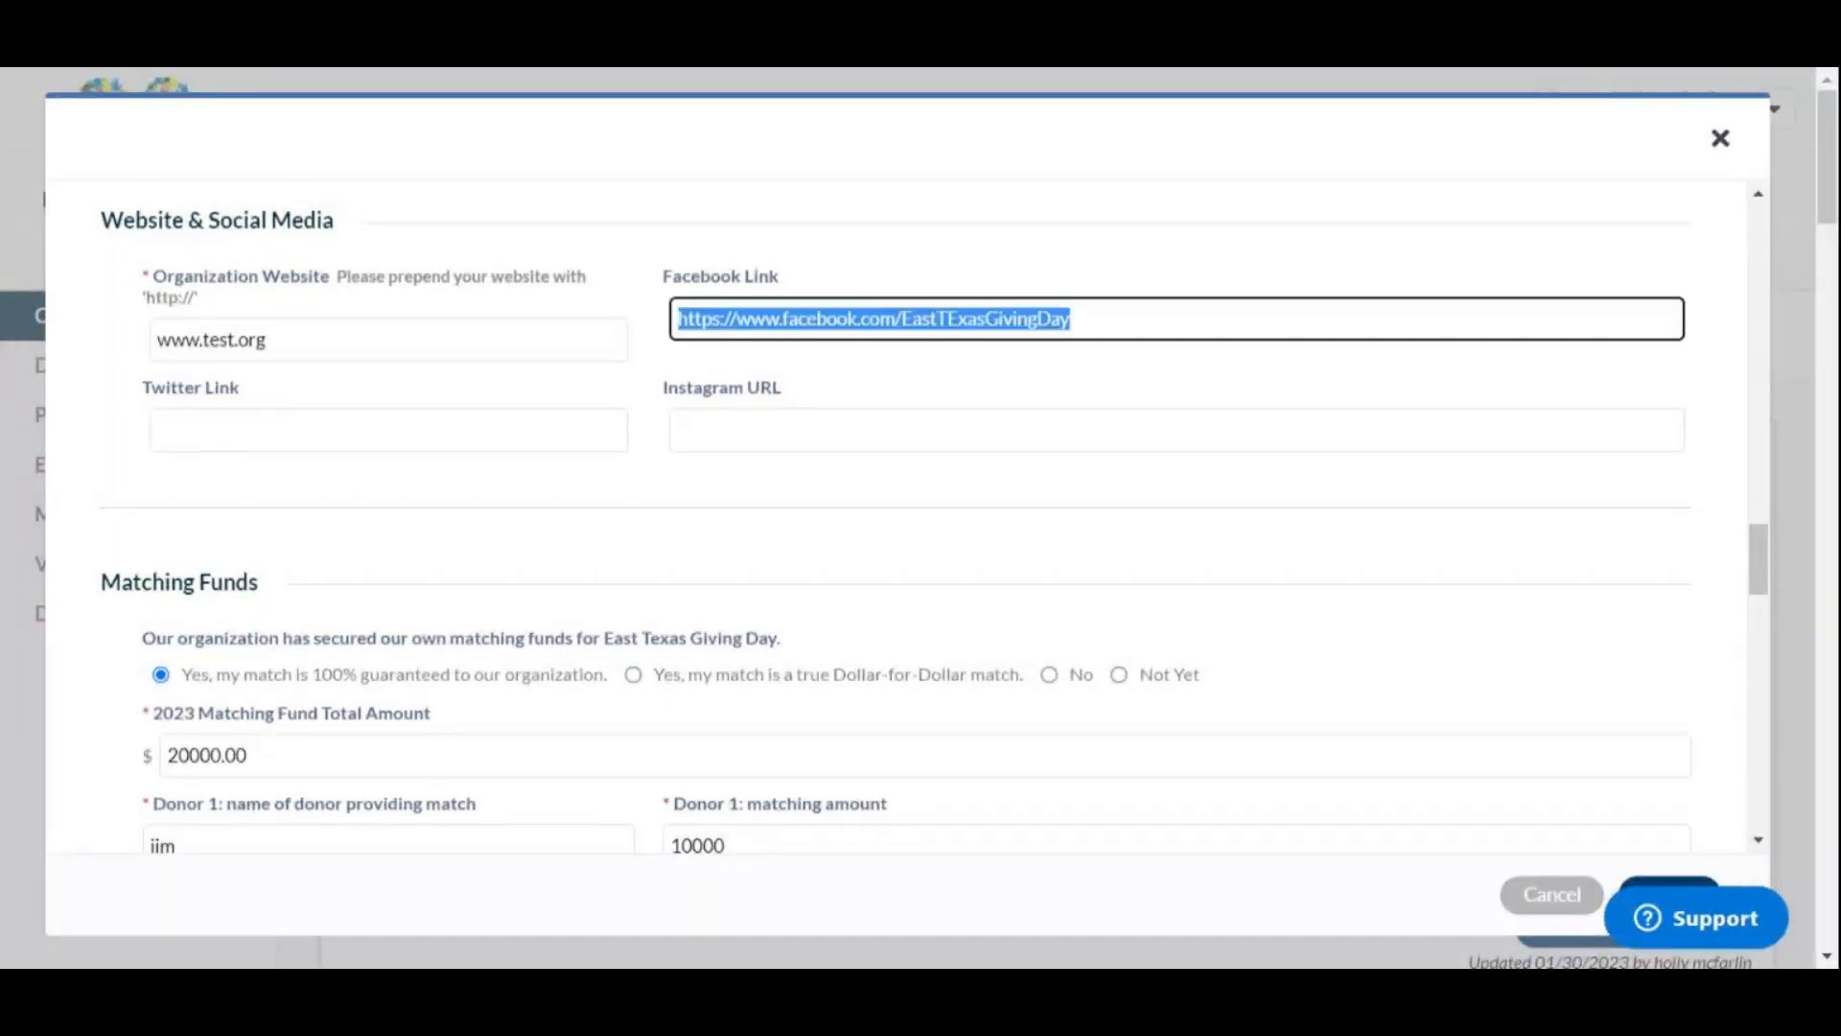
text(https://www.facebook.com/EastTExasGivingDay)
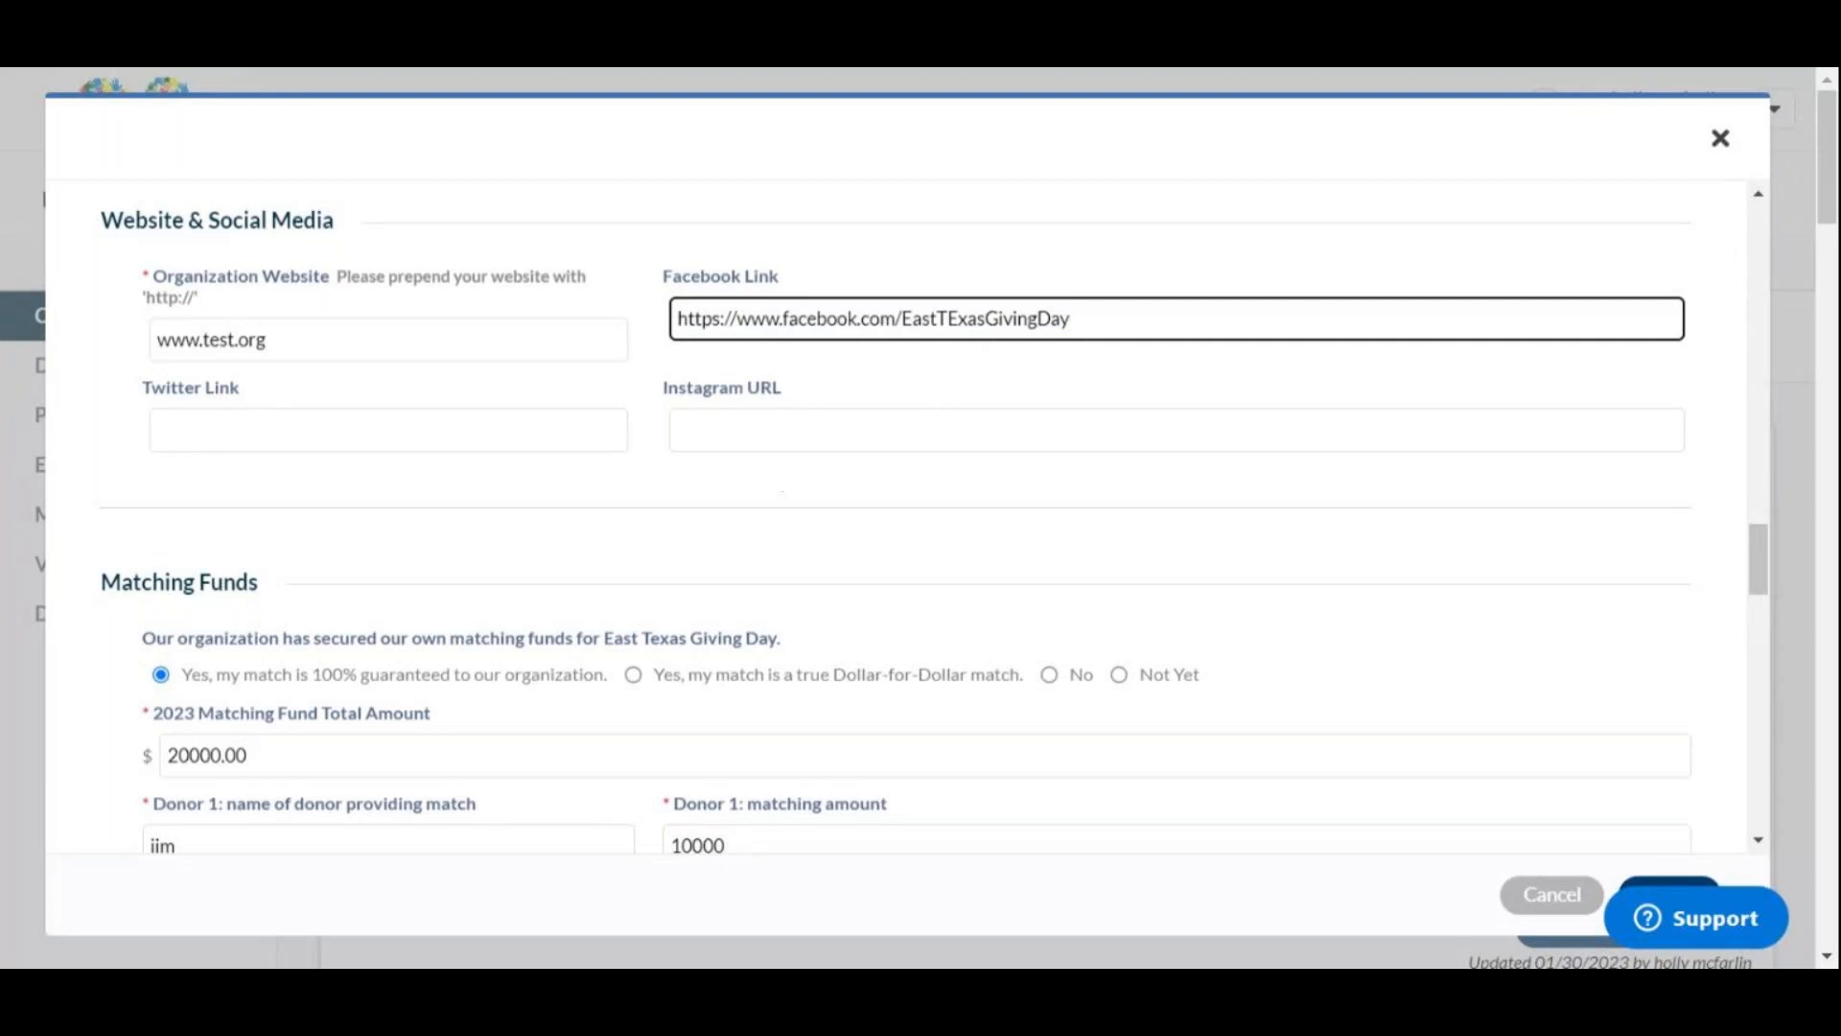
click(877, 486)
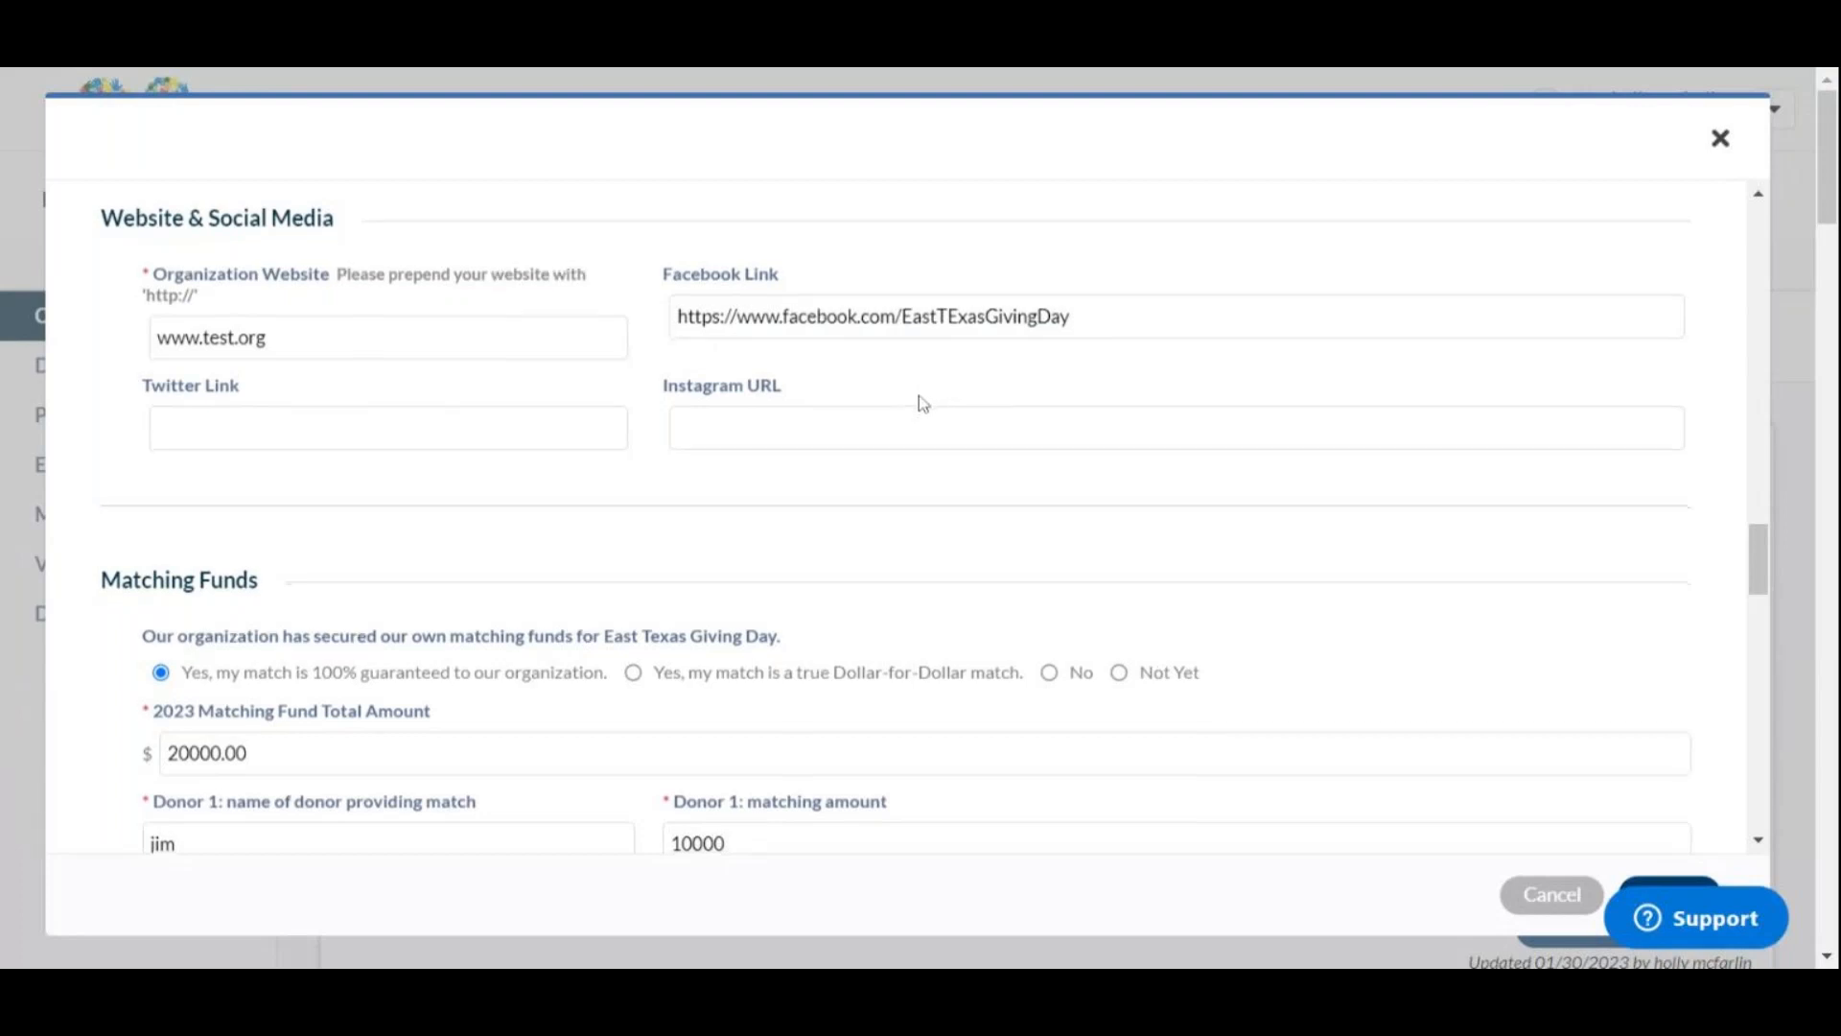
scroll(919, 397, down, 3)
scroll(919, 397, up, 1)
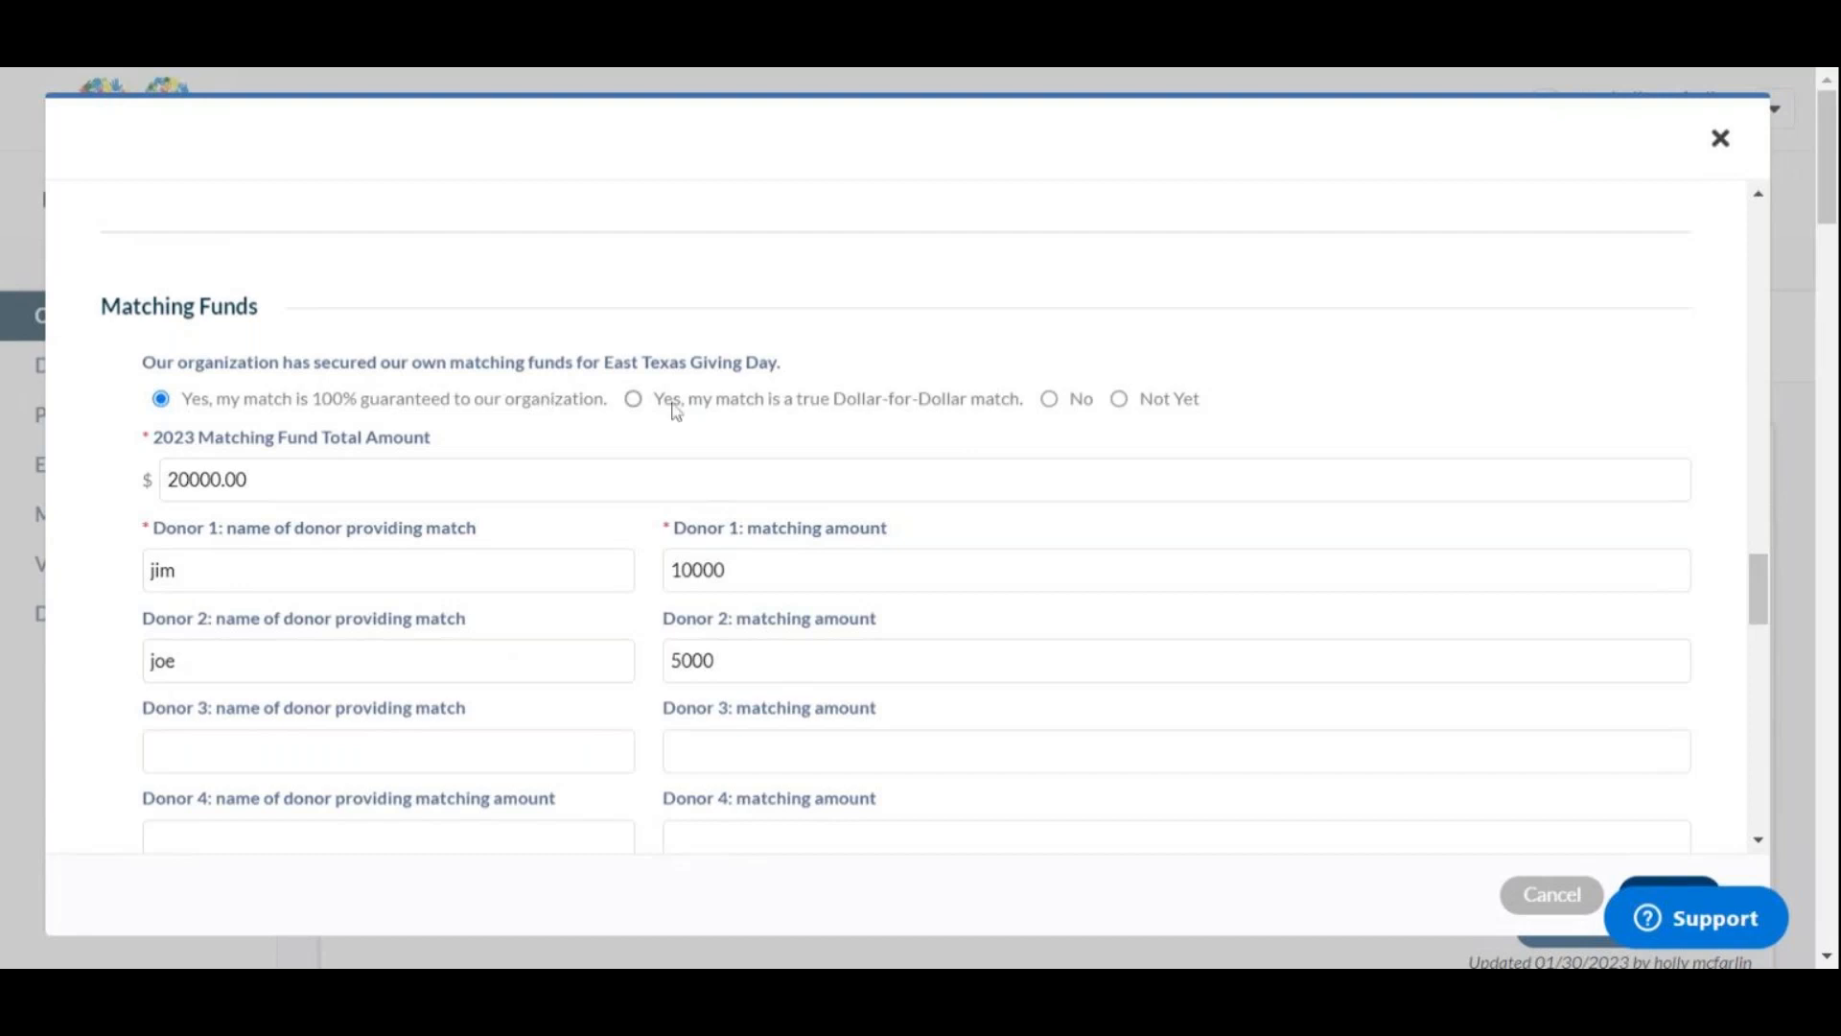
click(733, 401)
click(1051, 401)
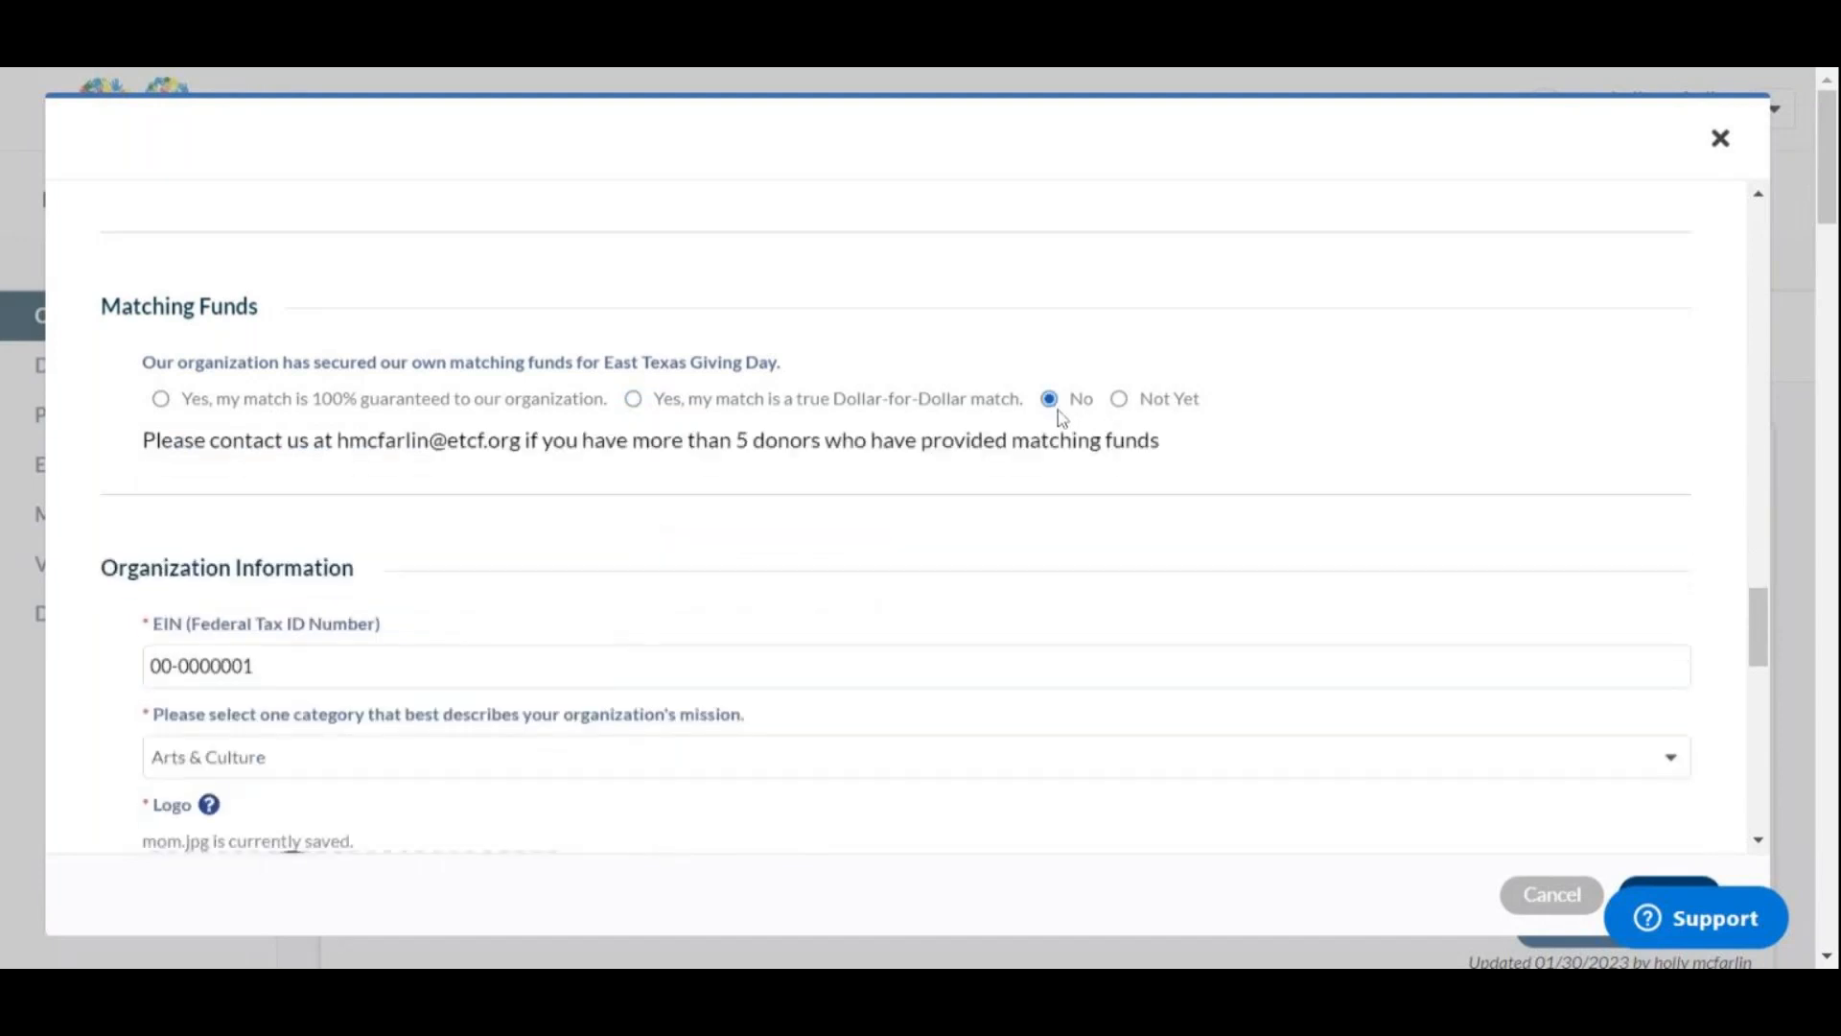
click(1120, 401)
click(161, 399)
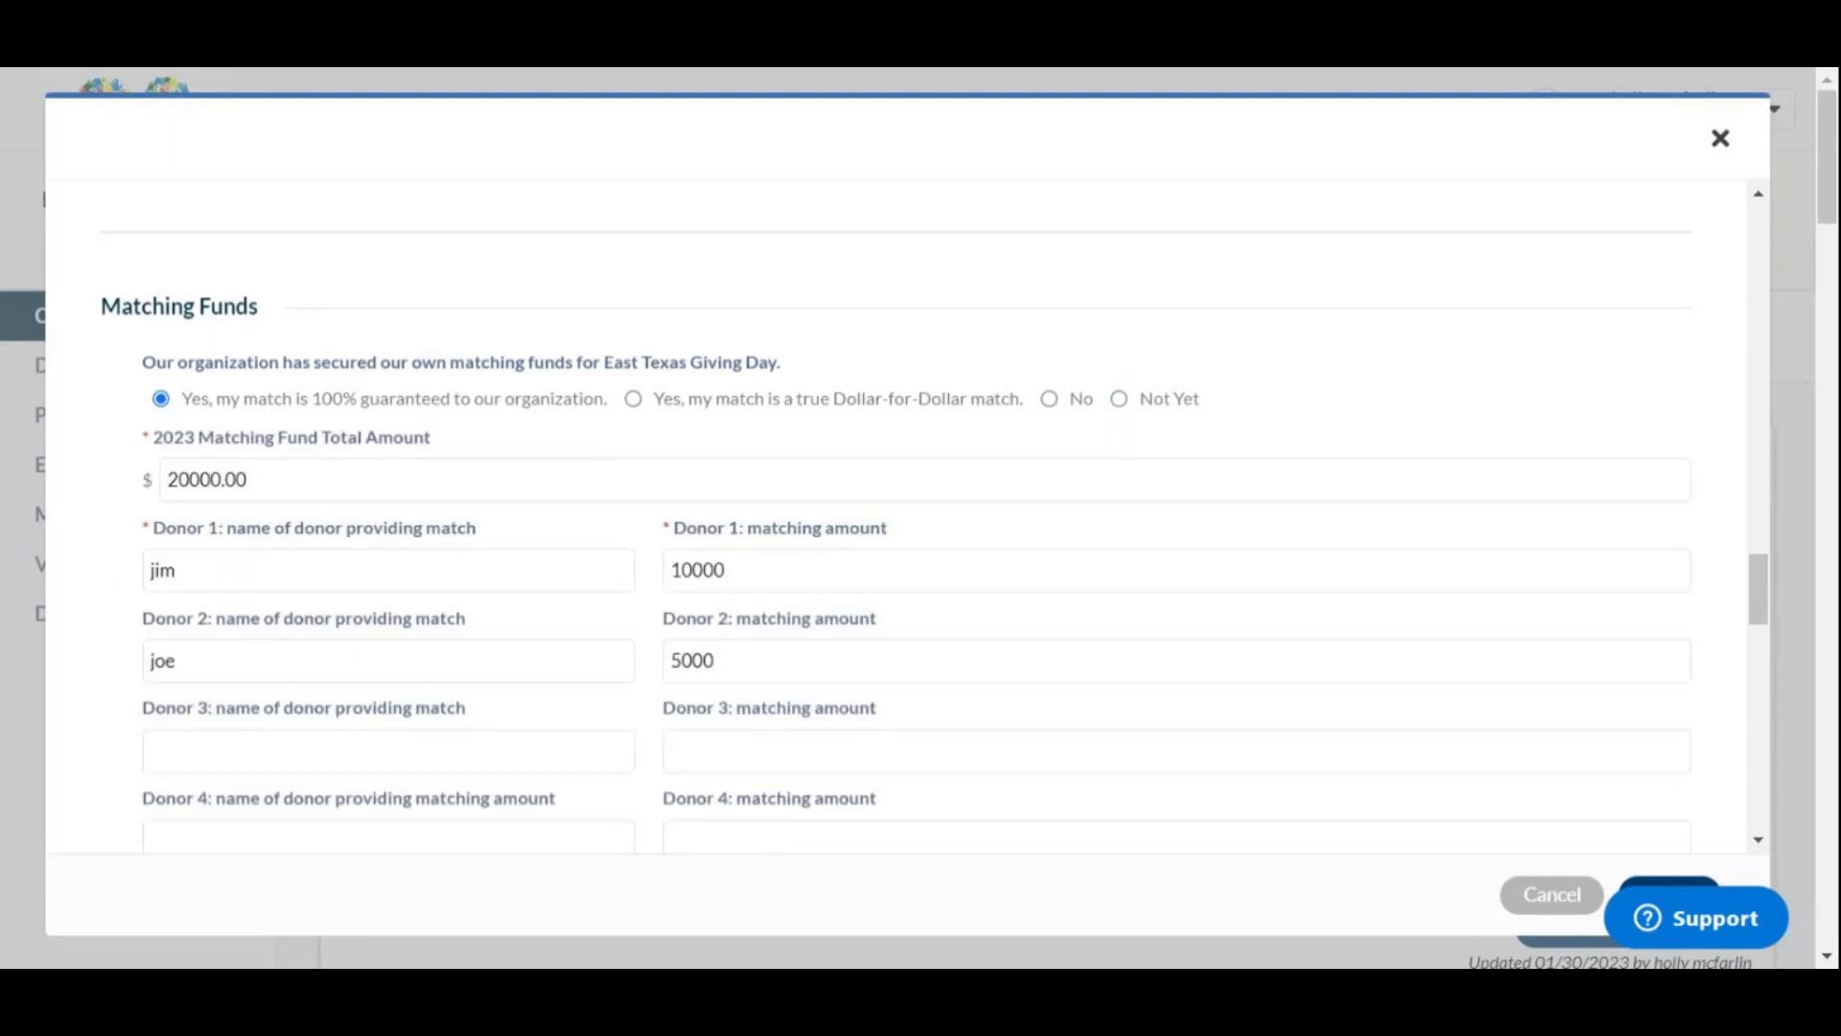
Step: Change the matching fund total from 20000.00 to 10000 and enter a third donor's name
drag(248, 480, 159, 474)
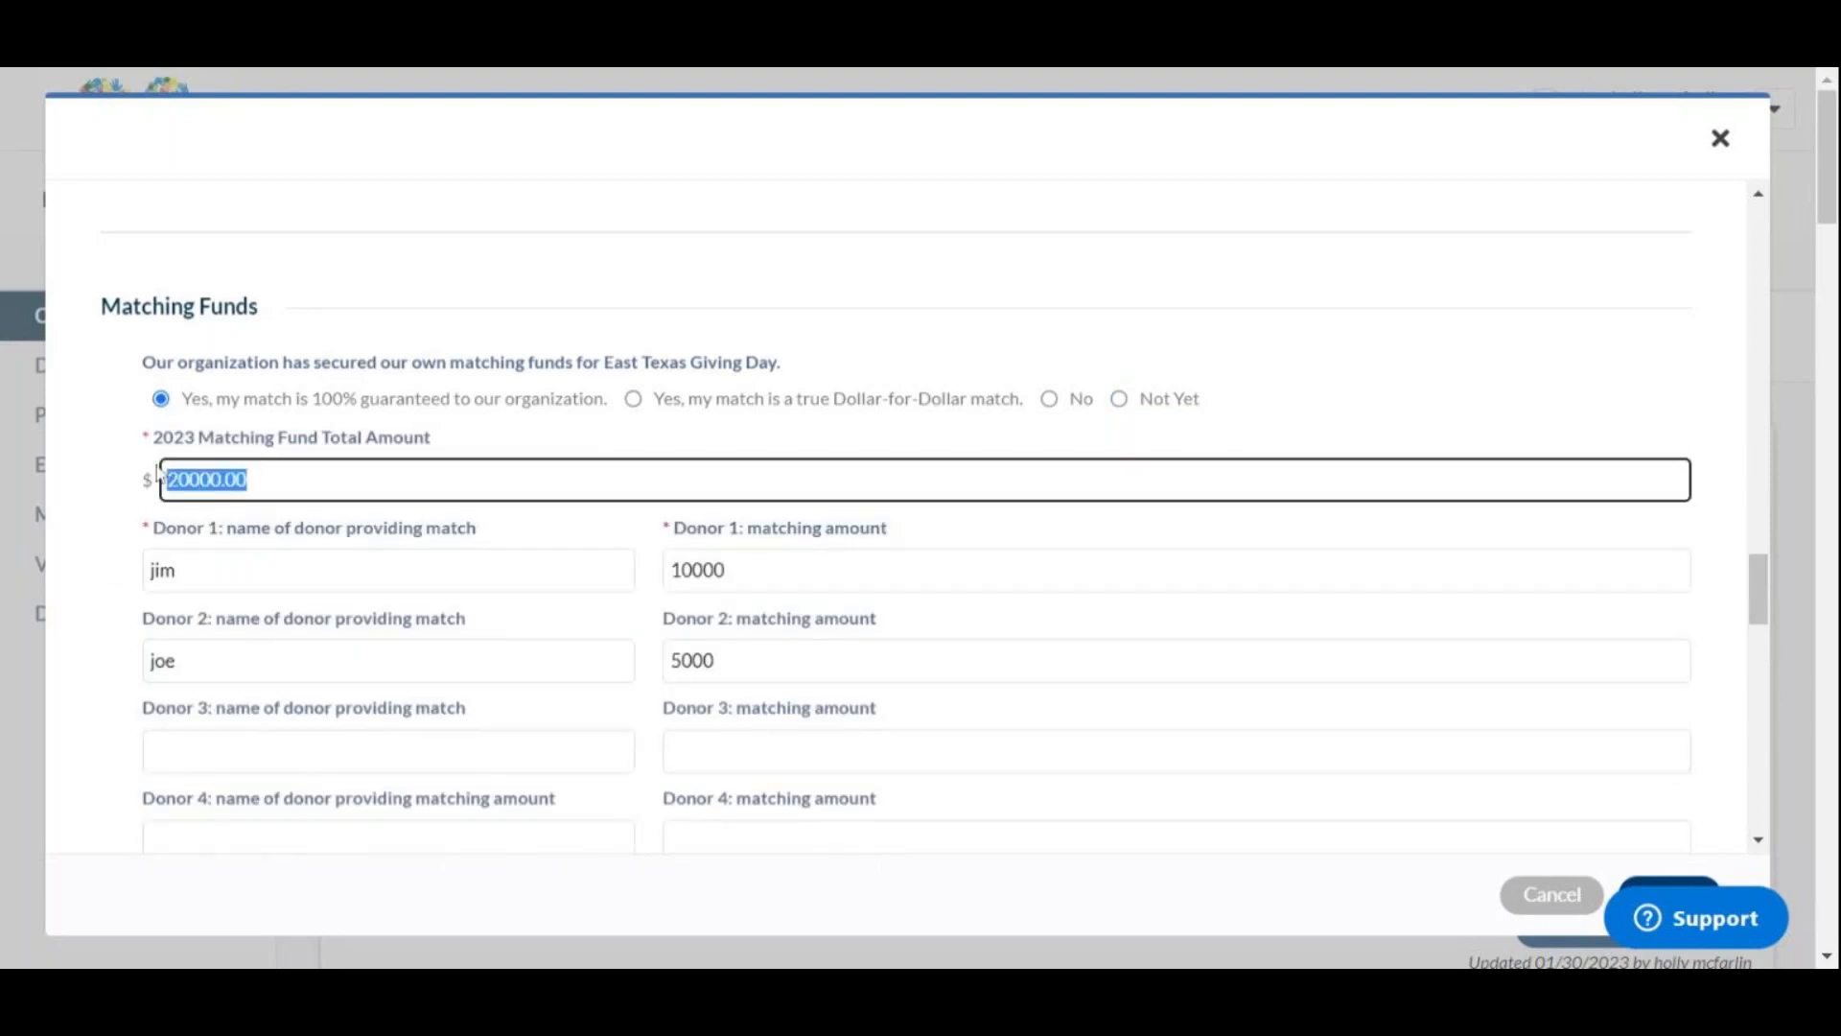
text(10000)
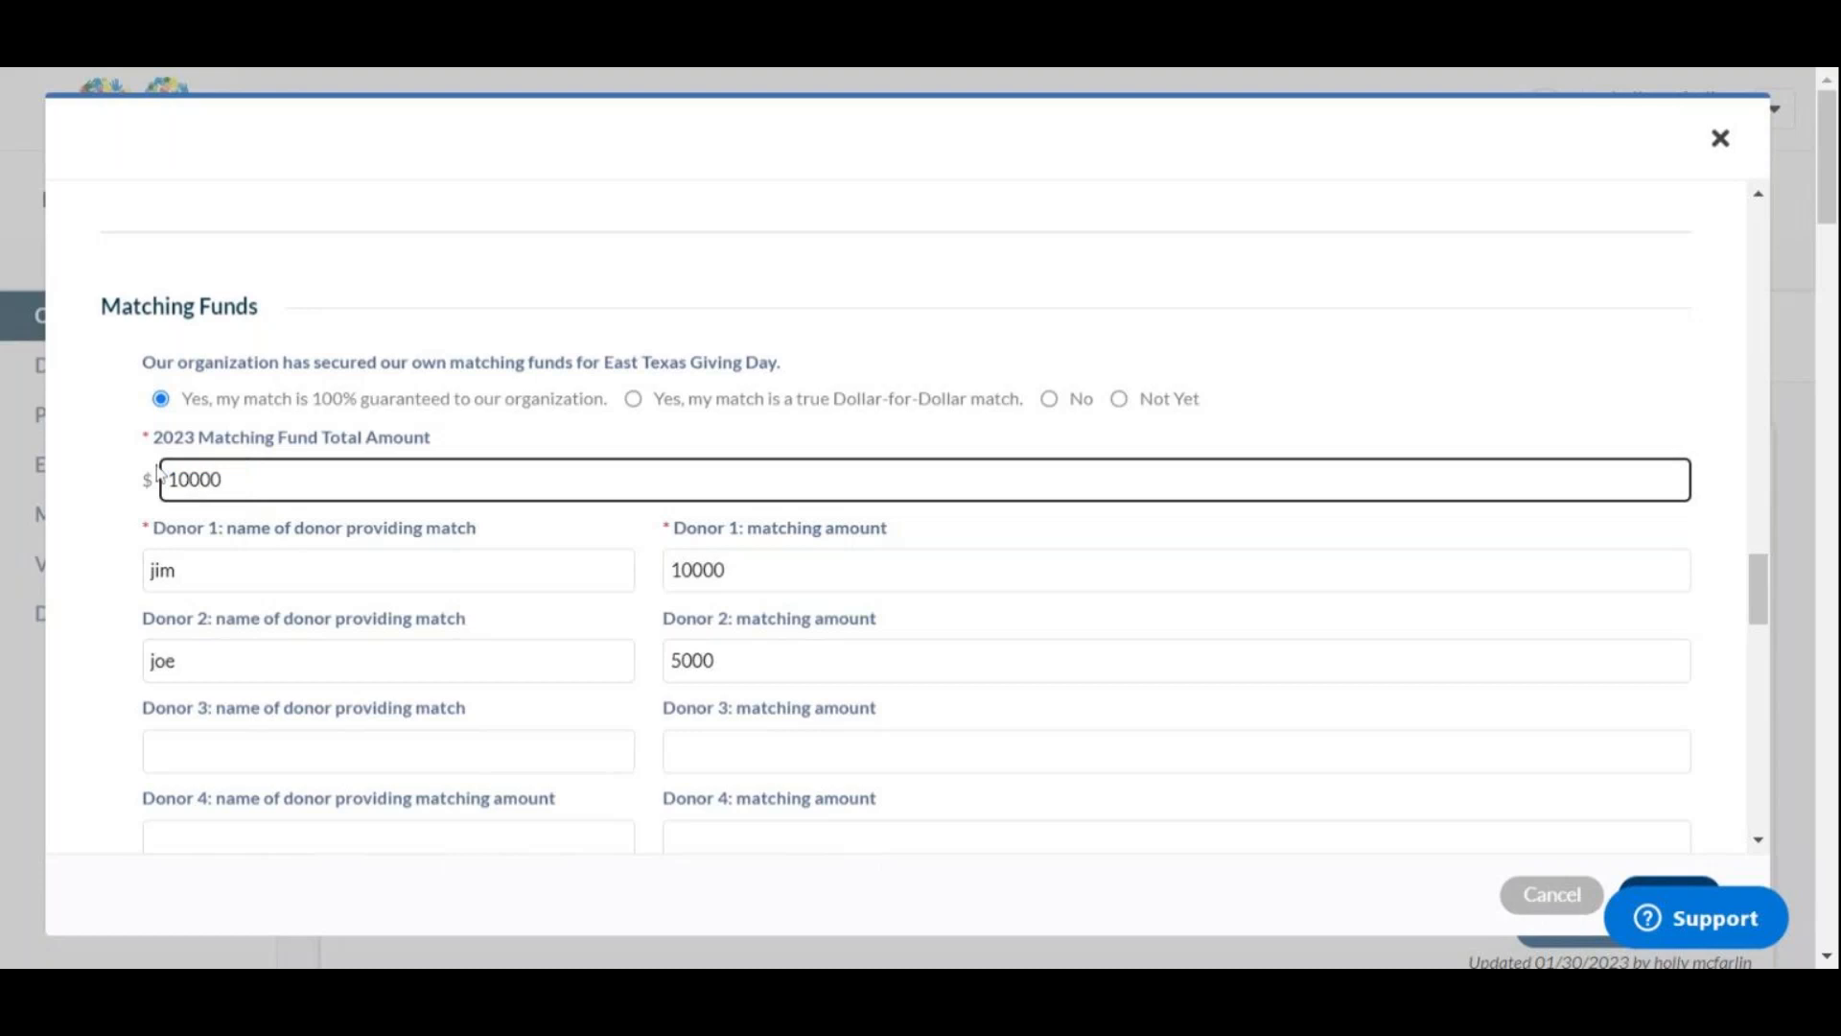
key(Tab)
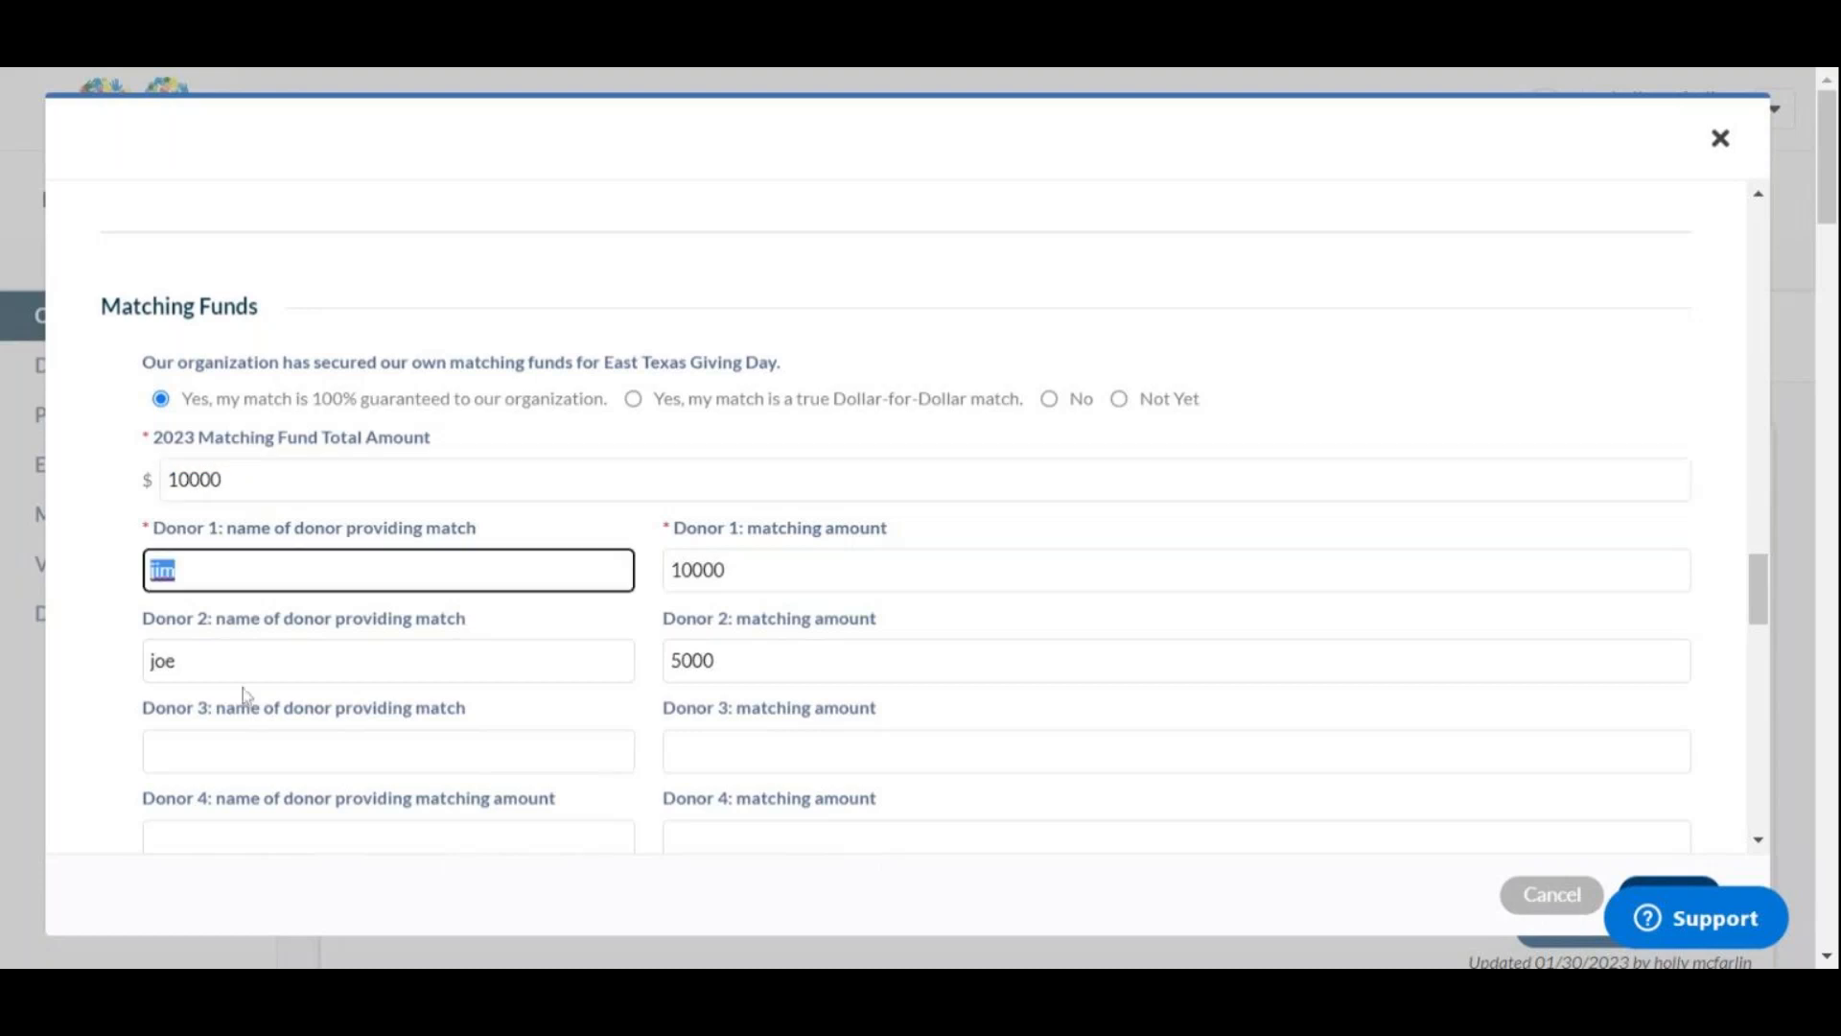
click(178, 571)
click(209, 731)
text(john)
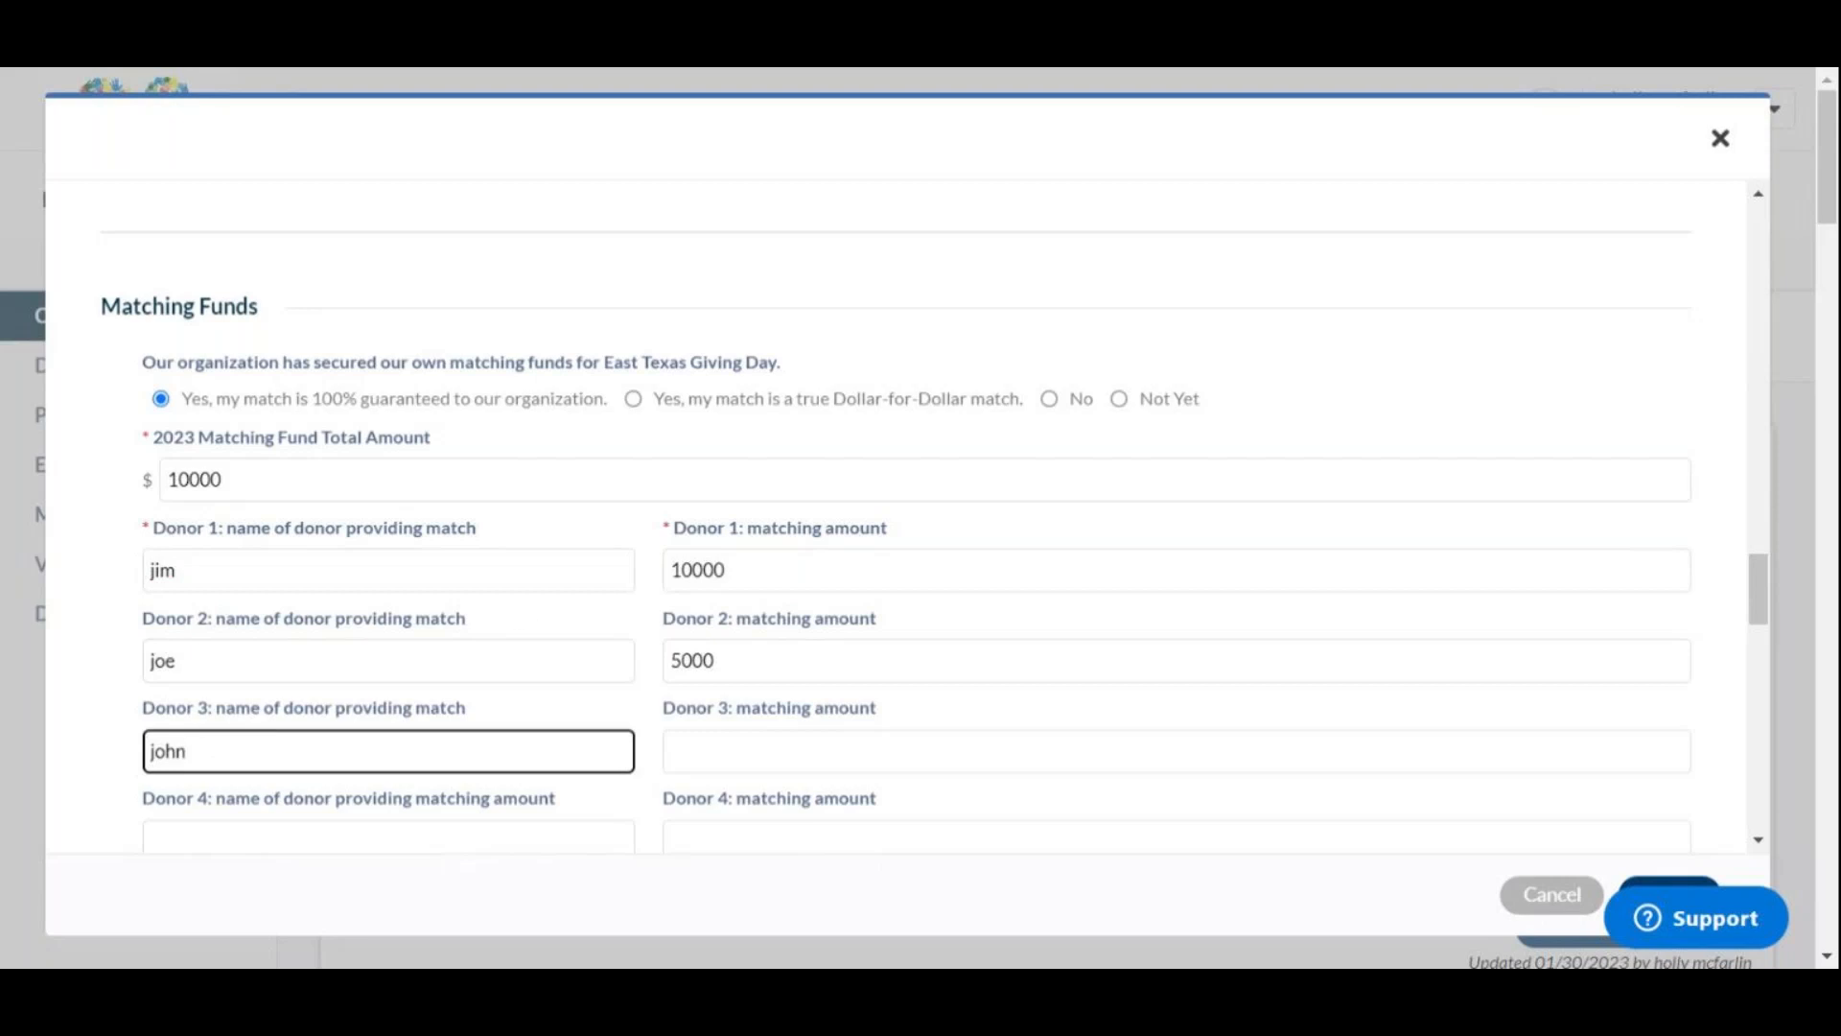
Step: Set the Donor 1 and Donor 2 matching amounts to 2000 each
double_click(698, 571)
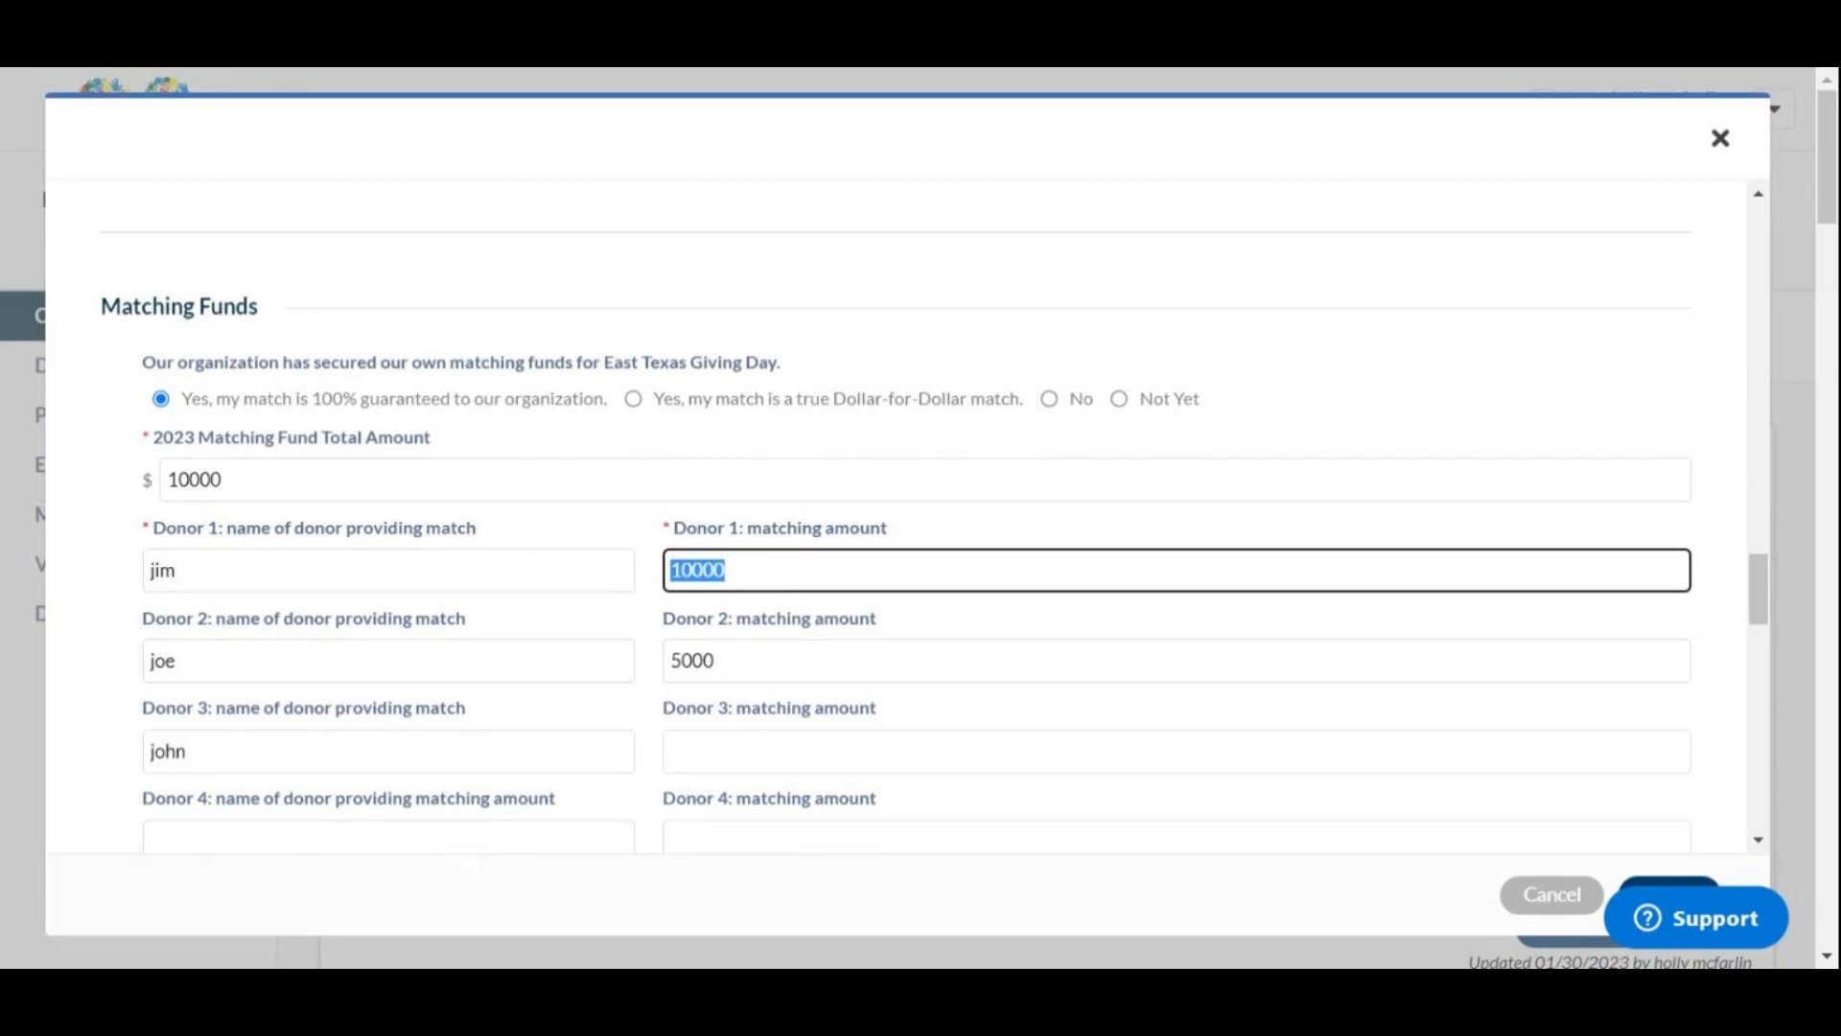
text(2000)
key(Tab)
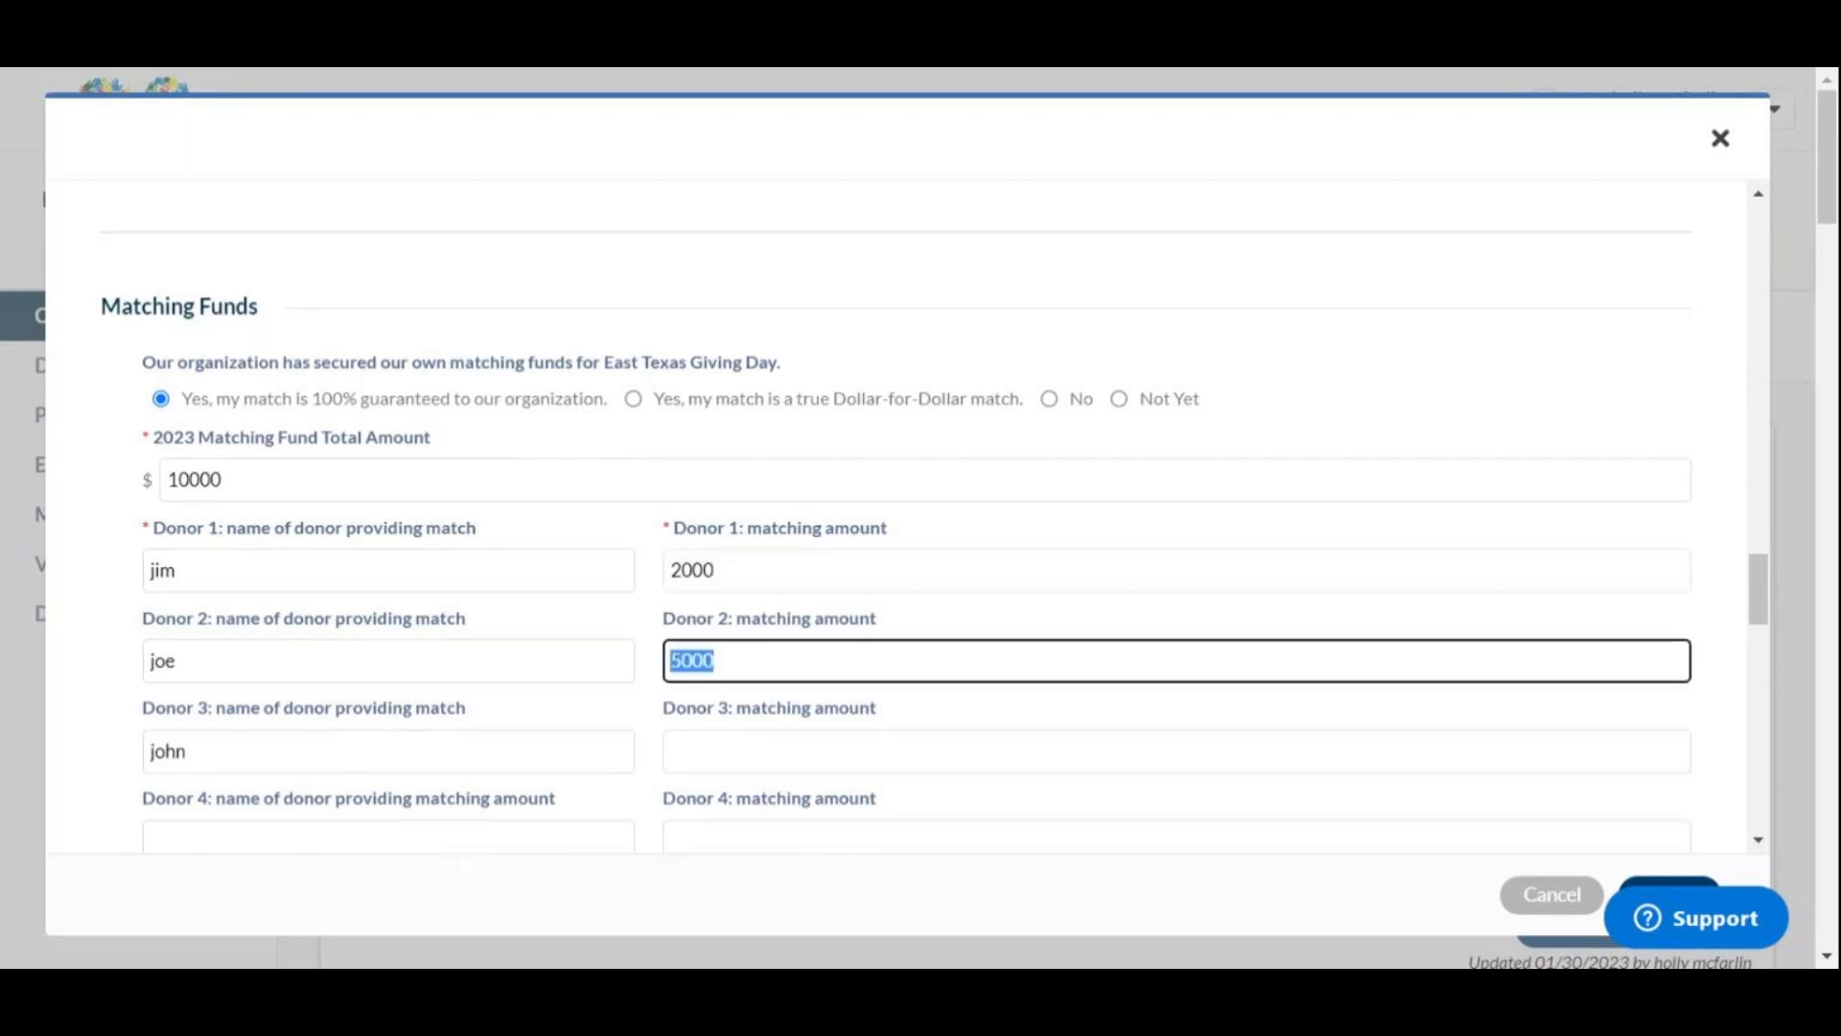
text(20000)
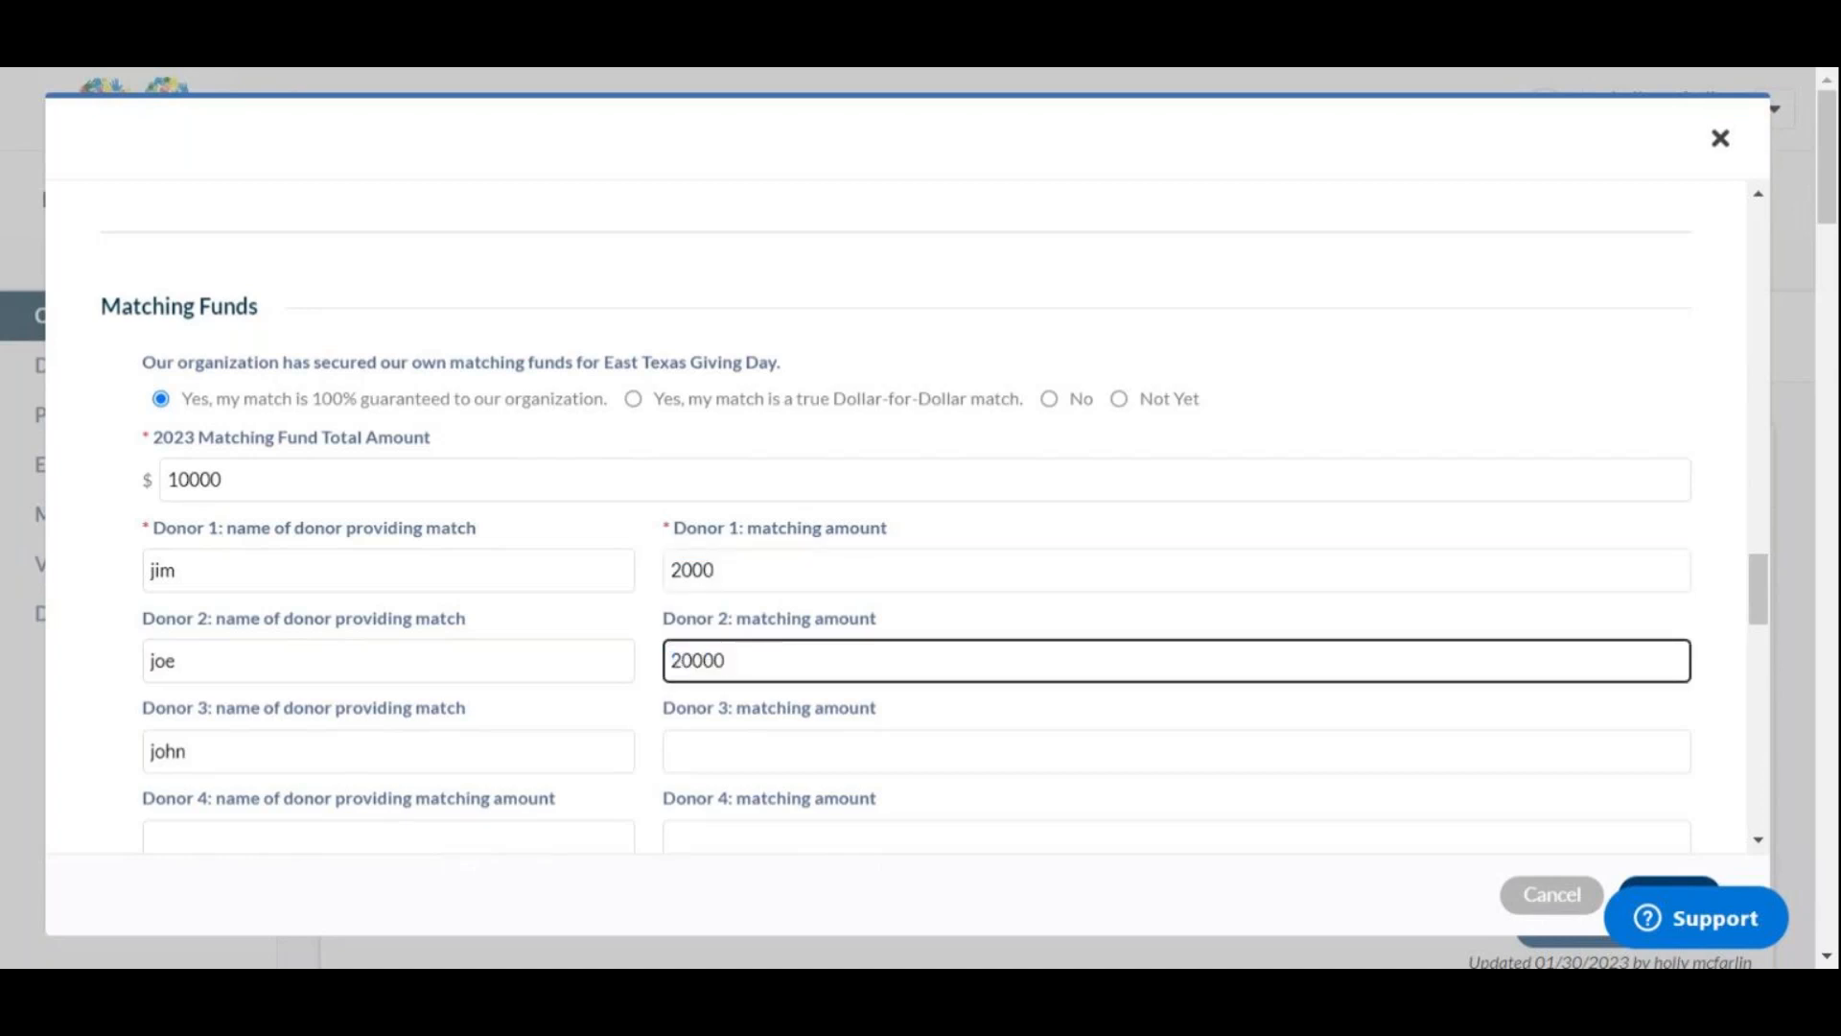
key(BackSpace)
key(Tab)
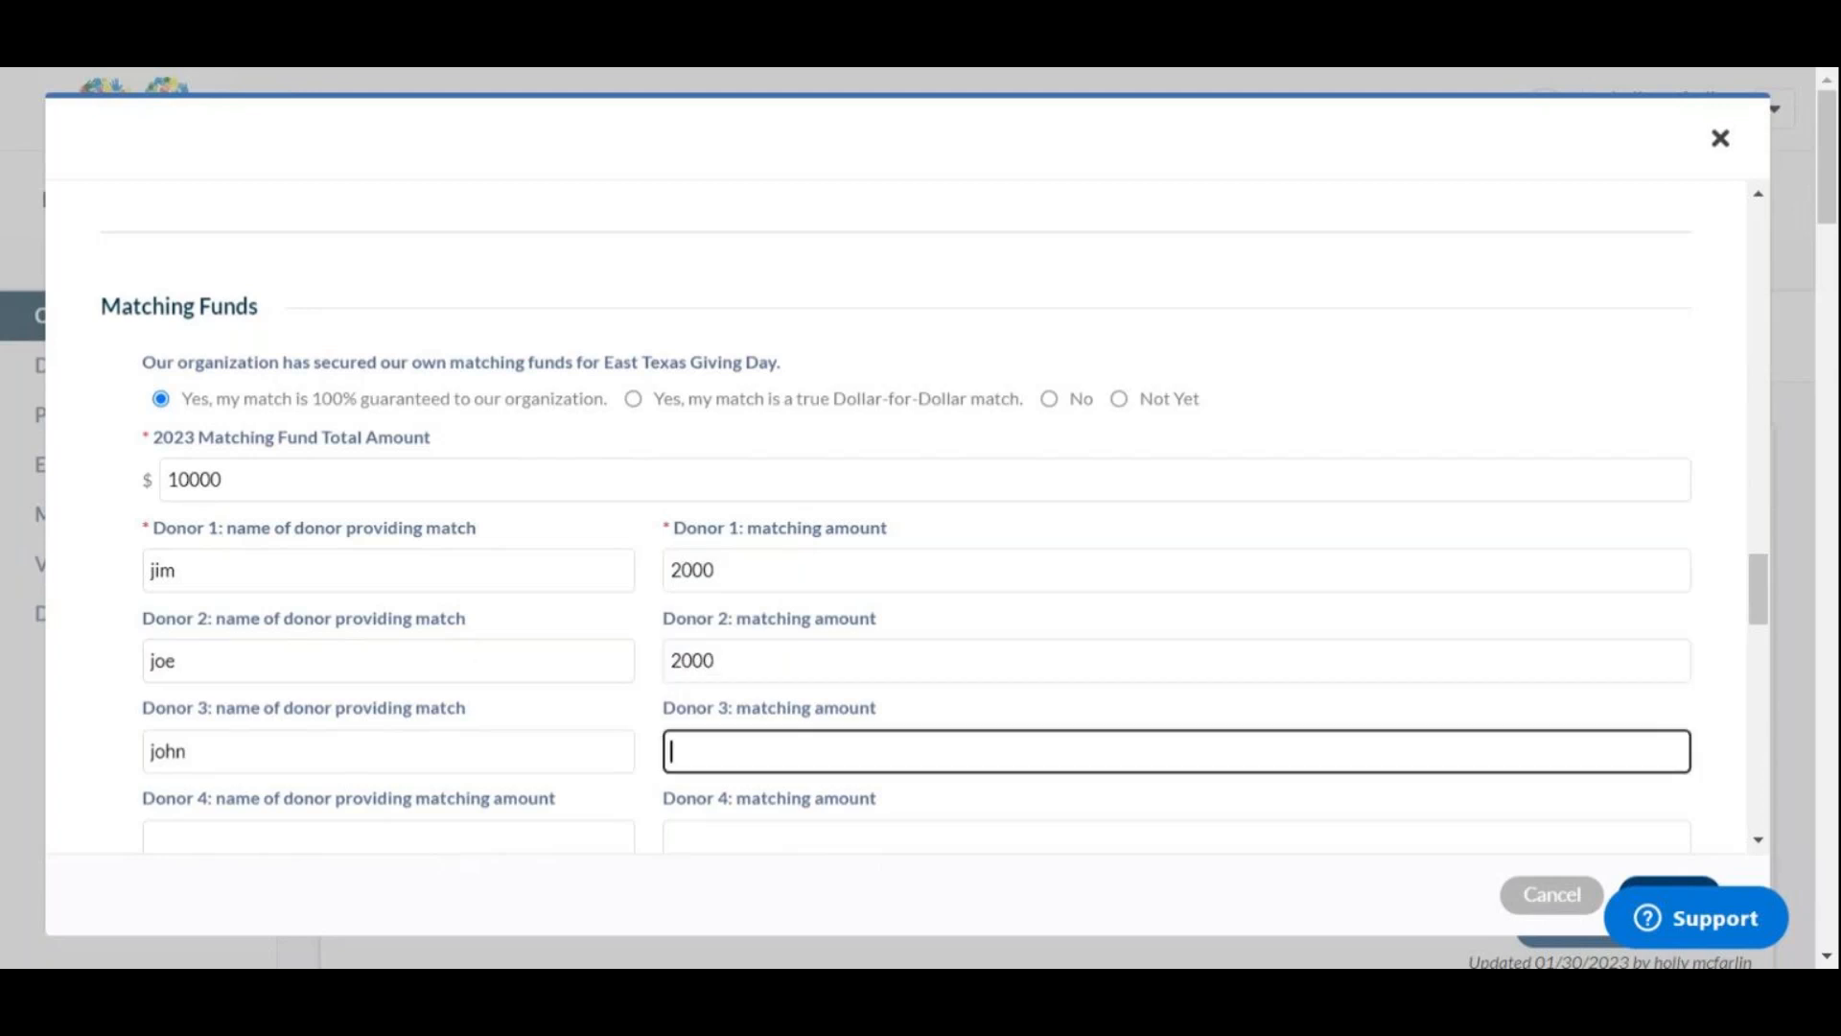
scroll(523, 636, down, 4)
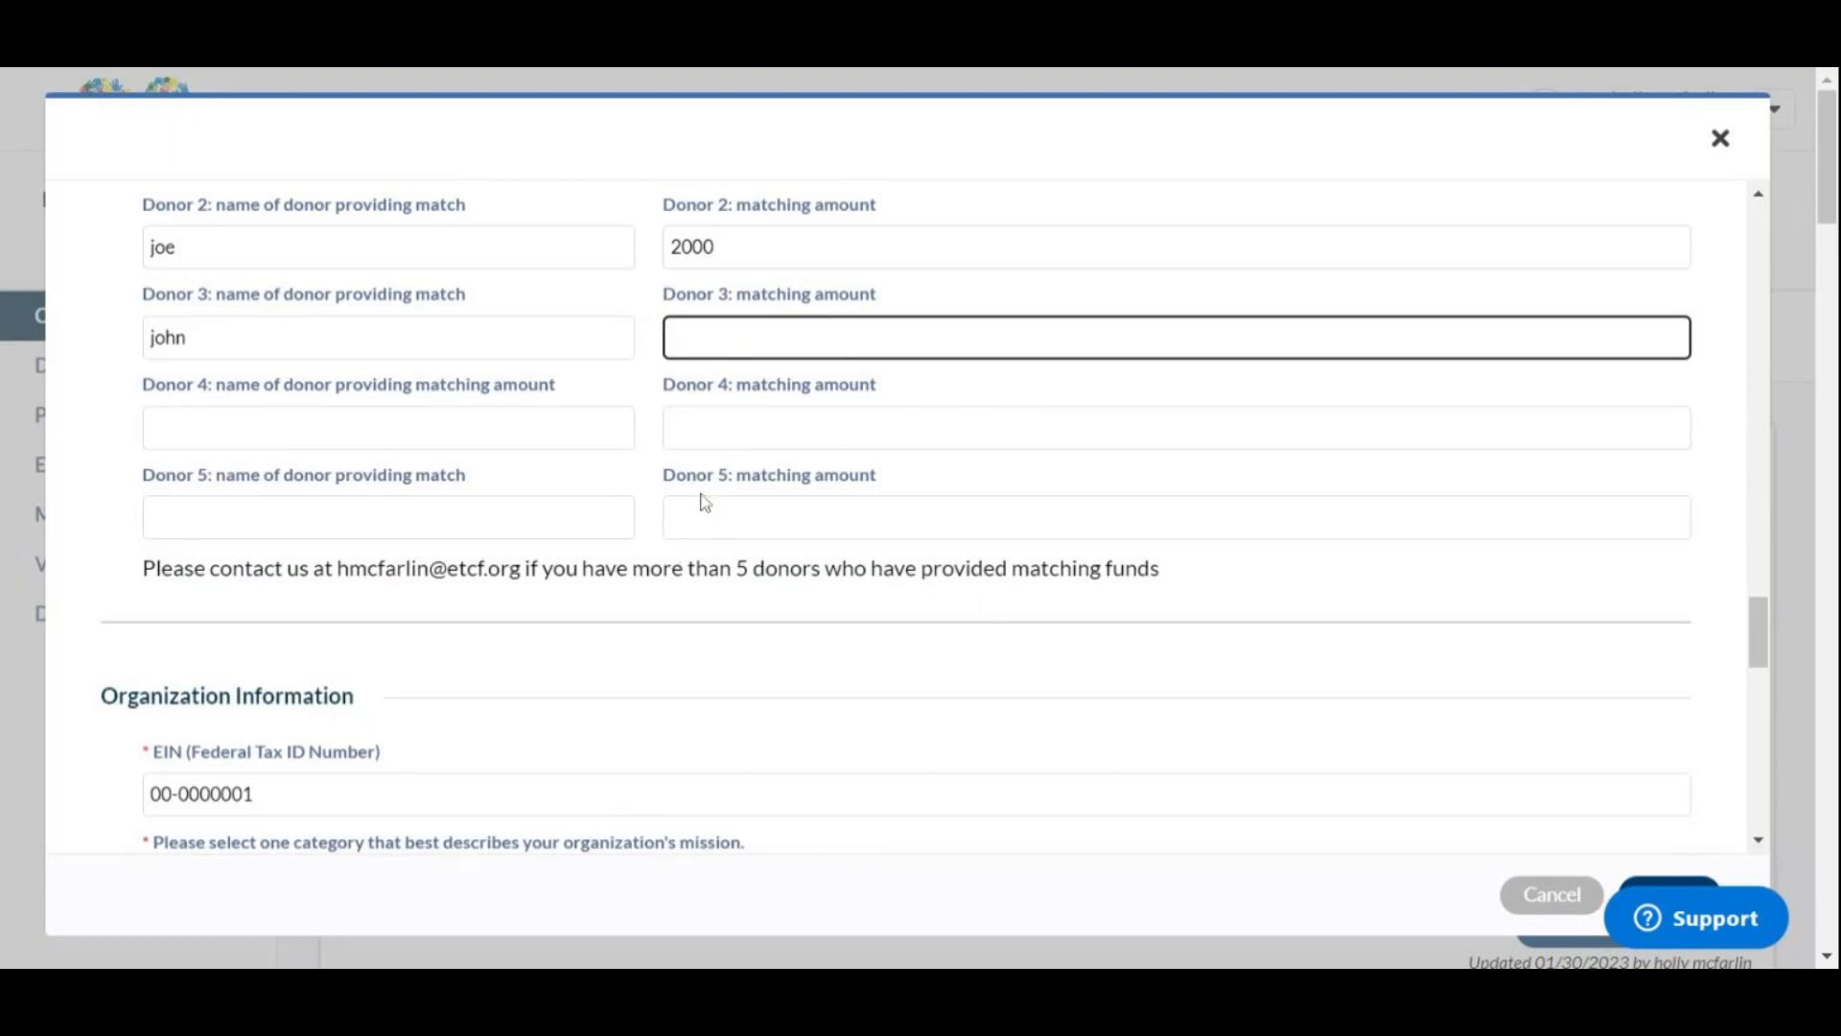
scroll(705, 501, up, 4)
scroll(692, 519, down, 8)
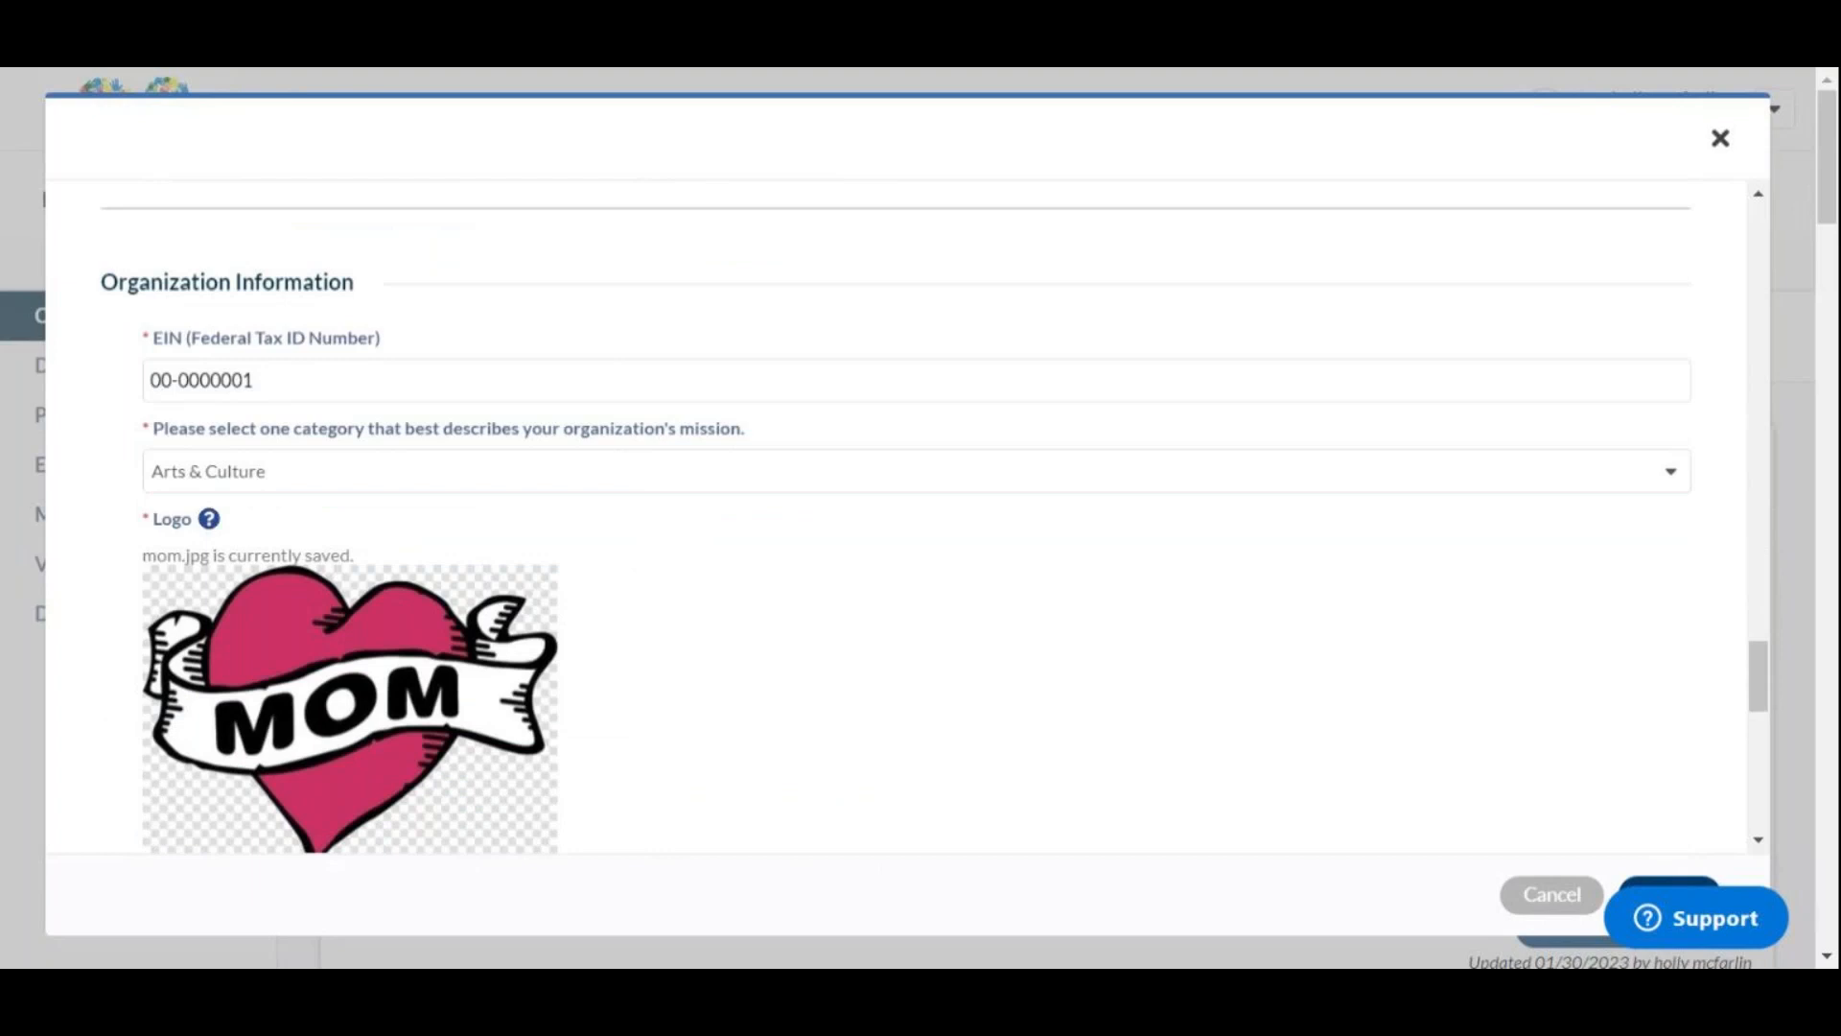
click(322, 471)
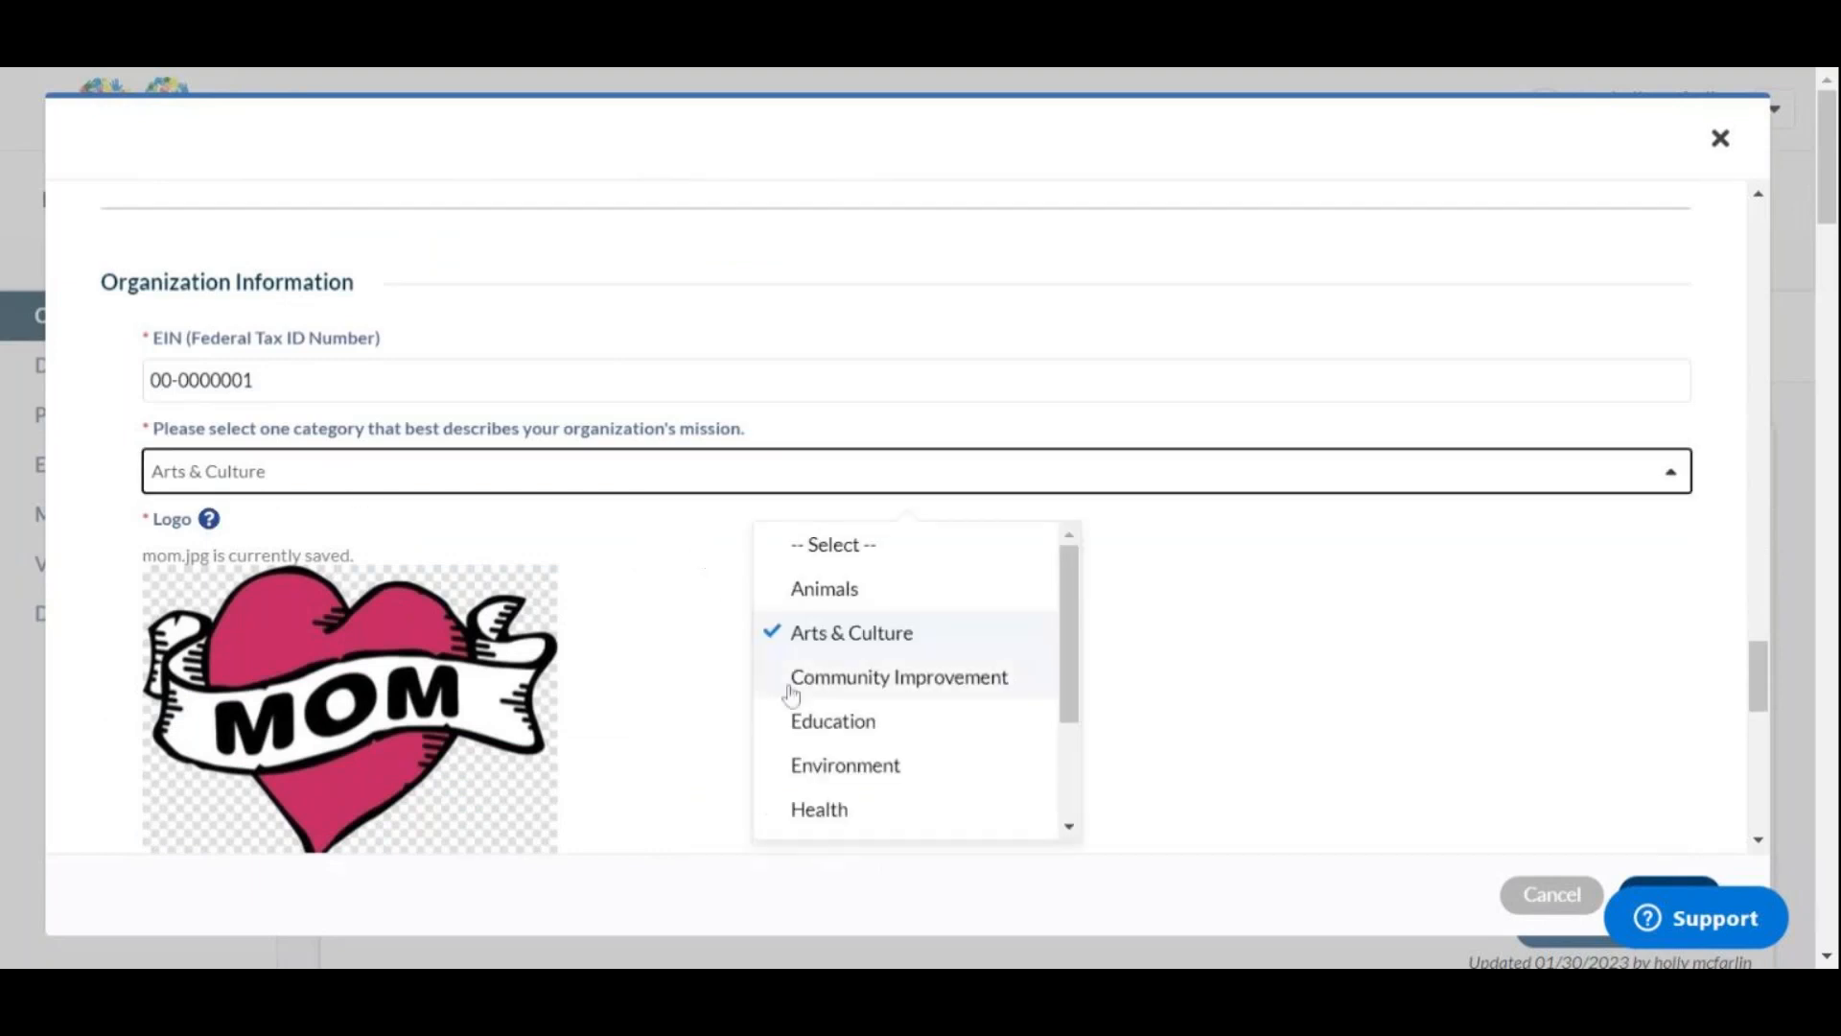
scroll(693, 687, down, 3)
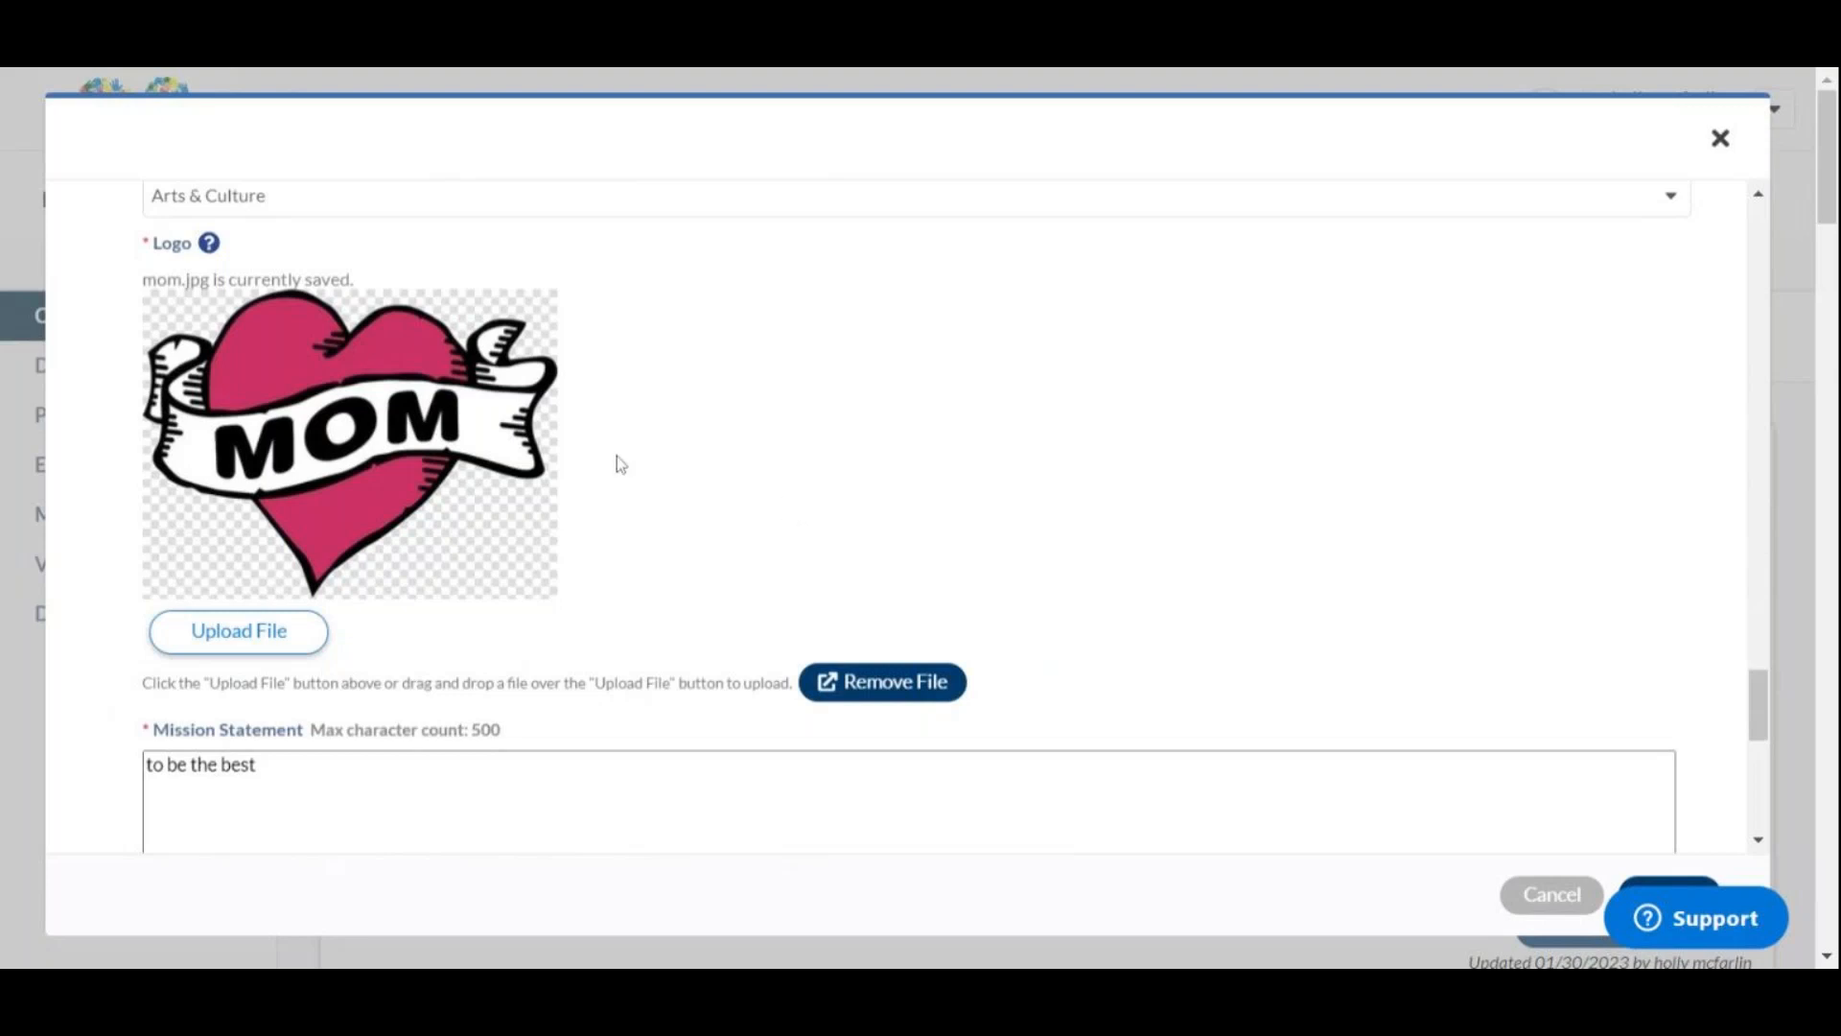
scroll(630, 455, down, 3)
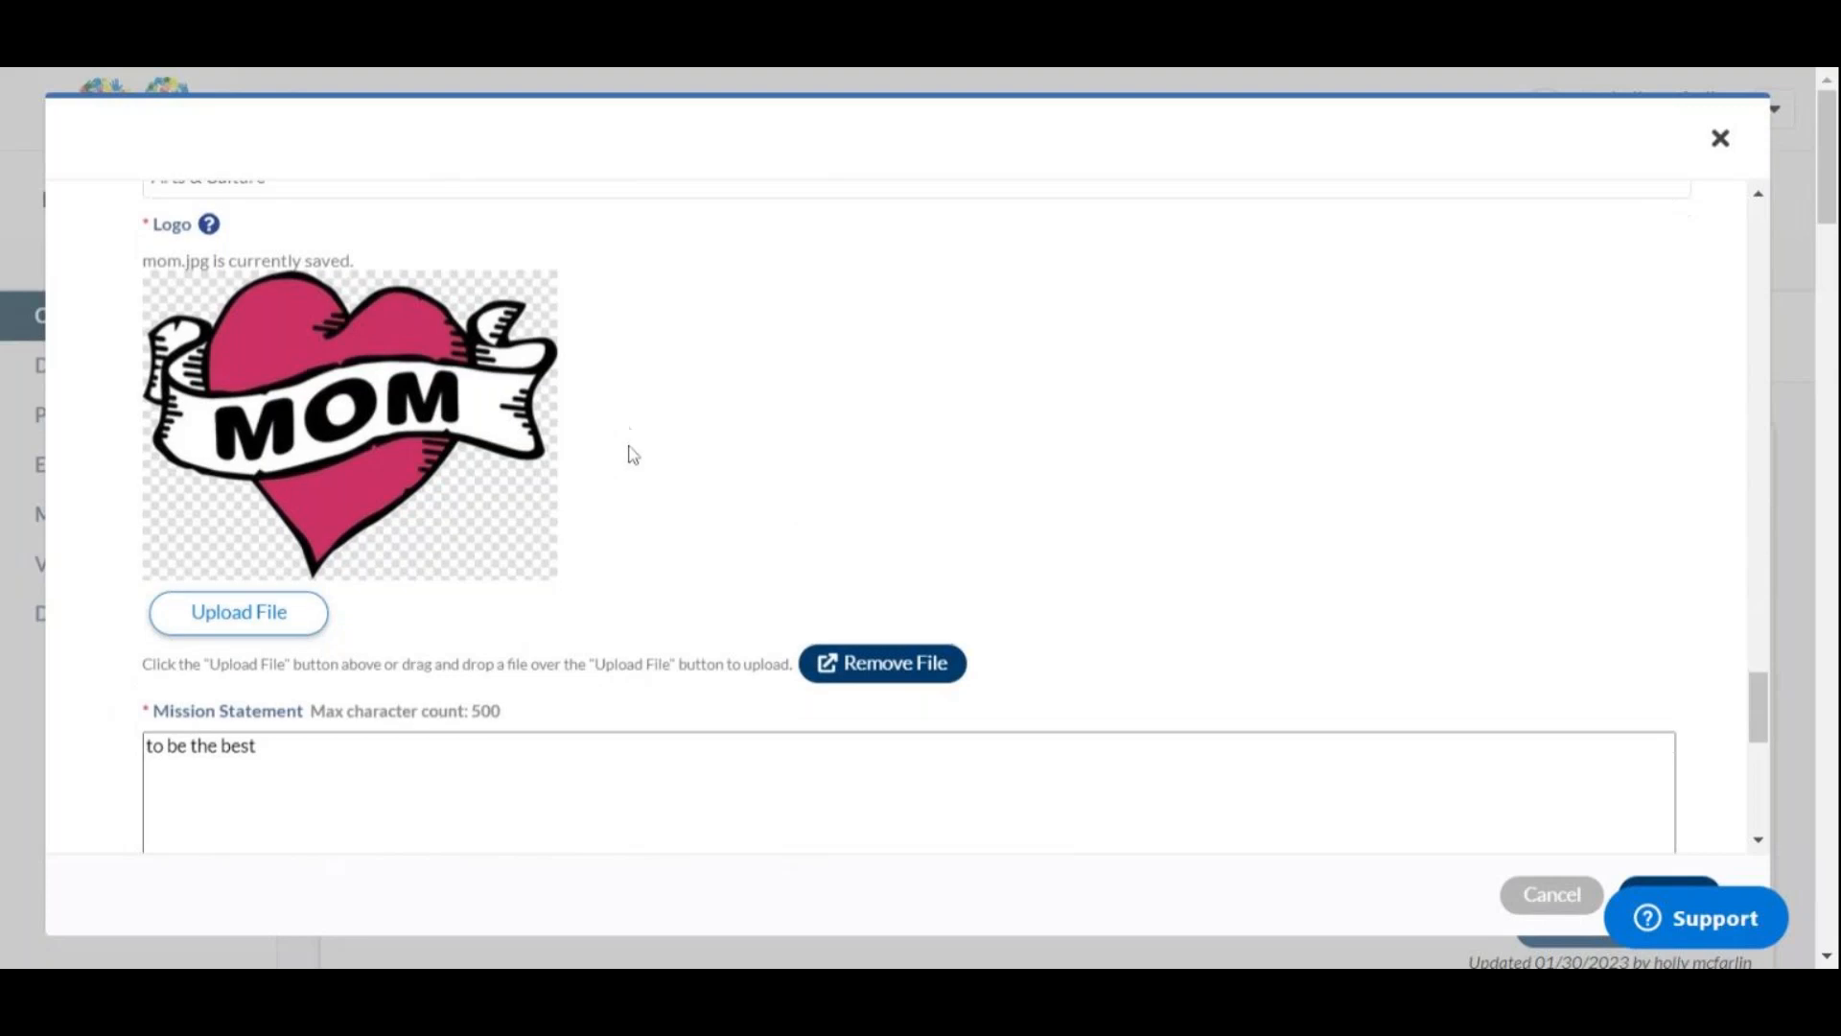
click(575, 508)
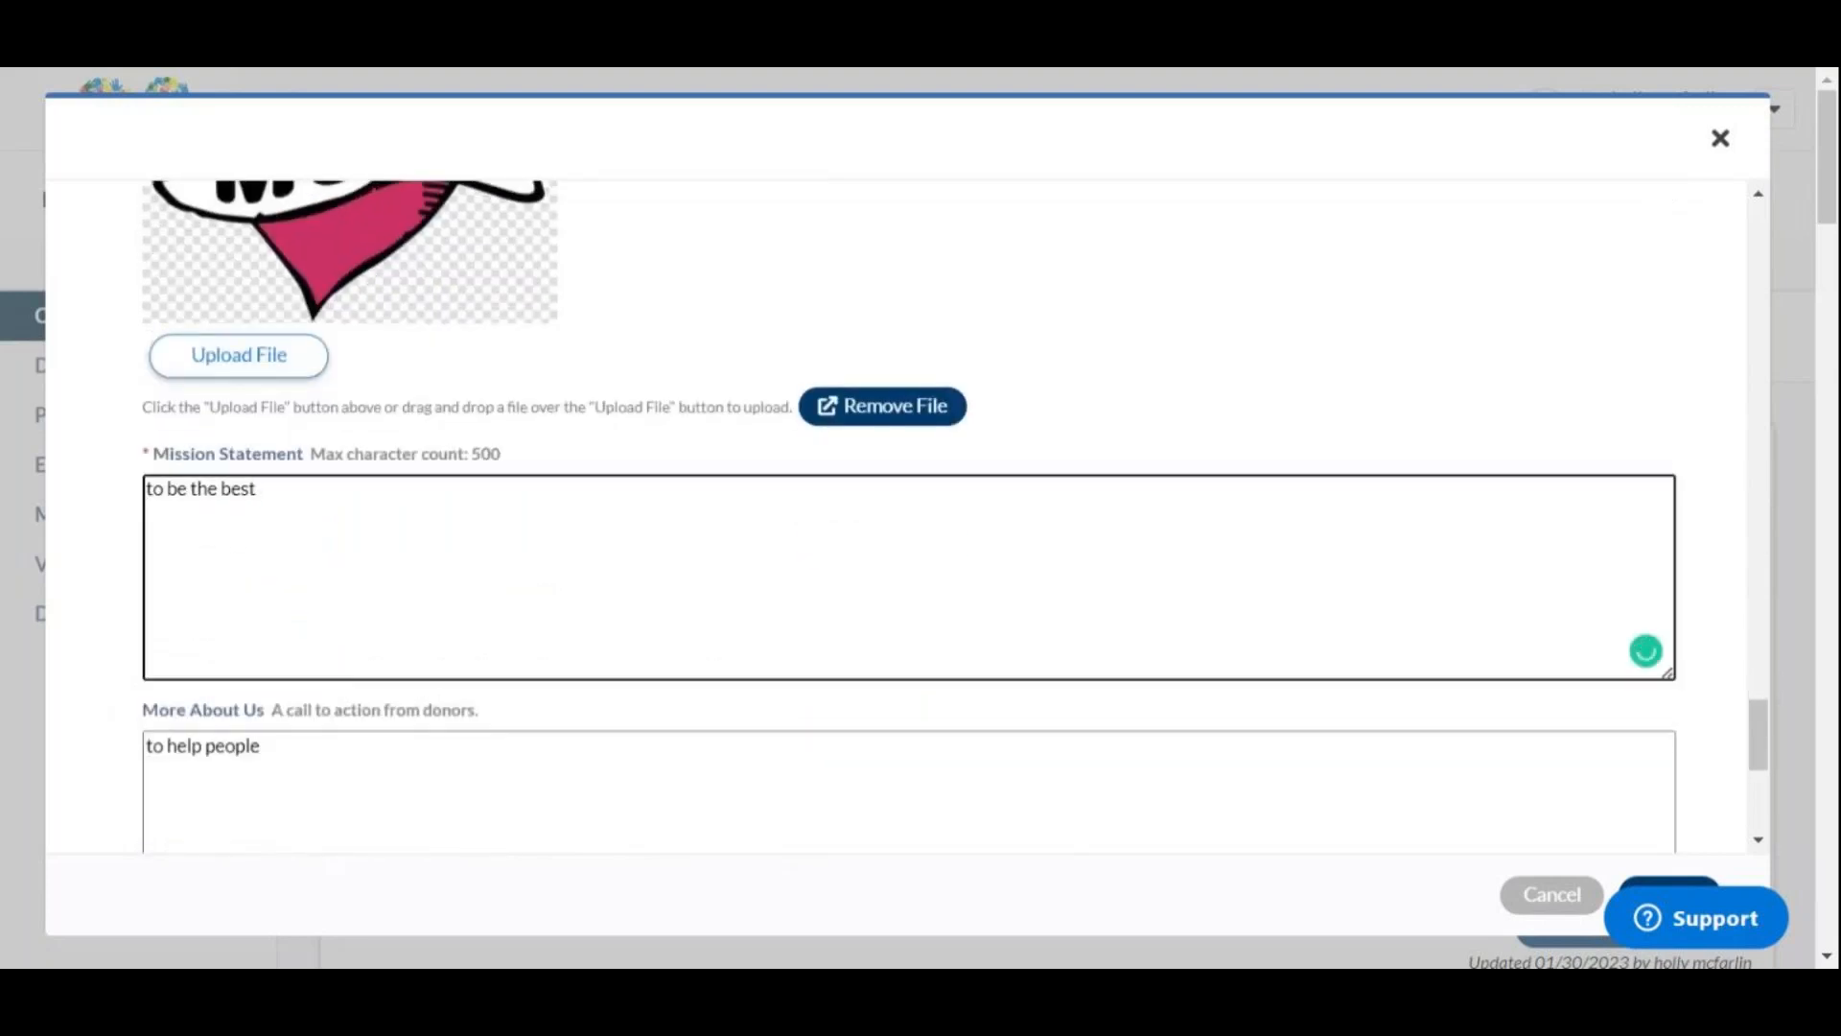
scroll(384, 547, down, 5)
scroll(378, 514, down, 1)
scroll(378, 510, up, 2)
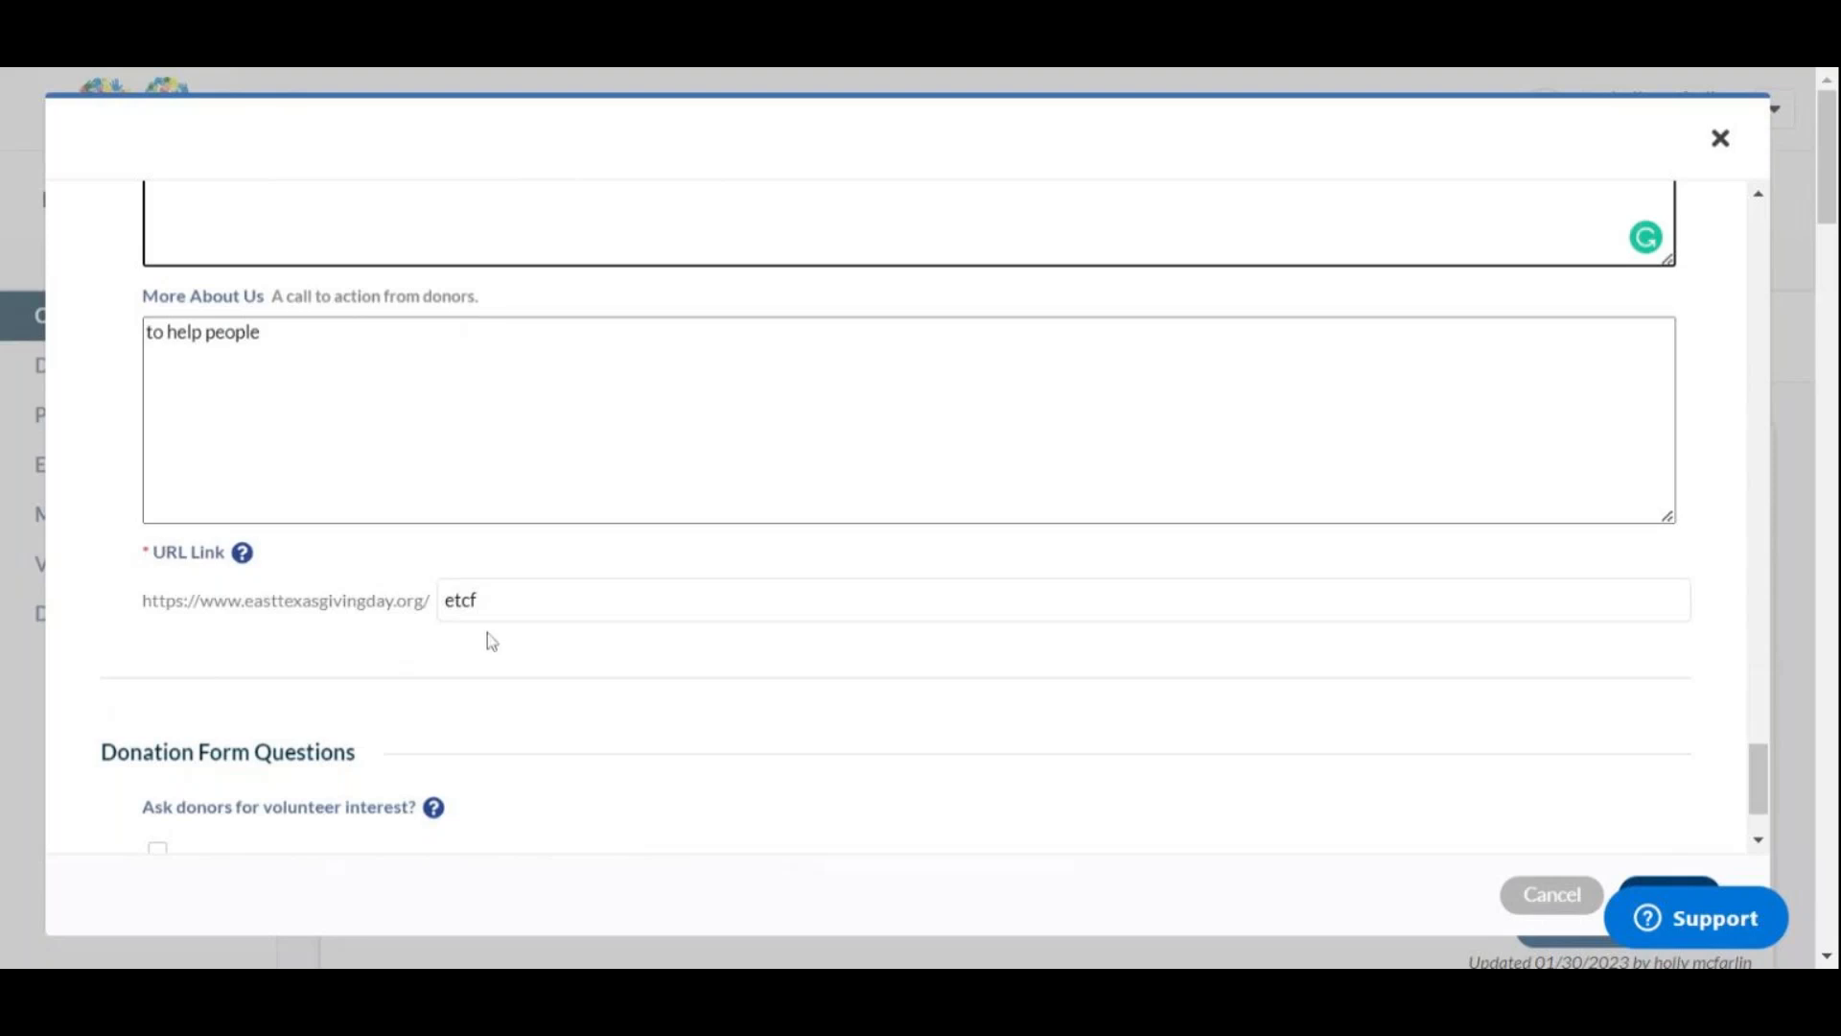
Step: Keep the URL link as etcf, leave volunteer interest unasked, and save the profile
double_click(462, 600)
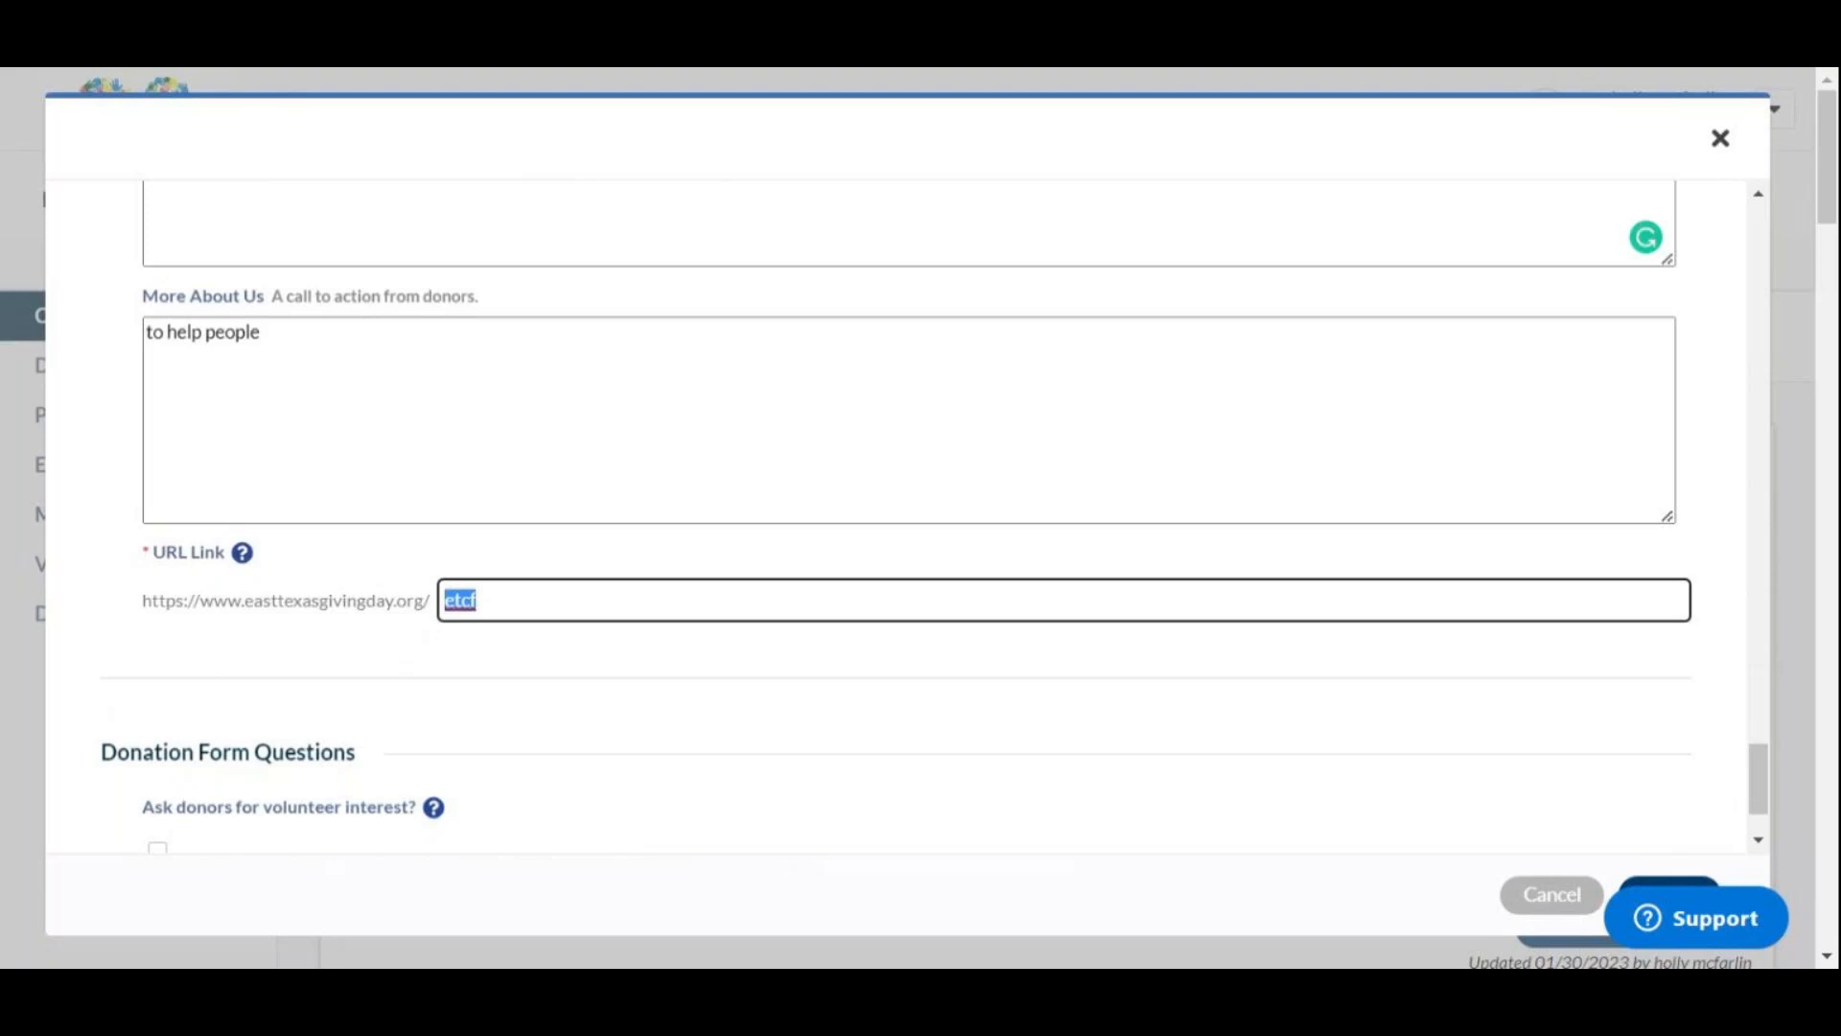
click(556, 69)
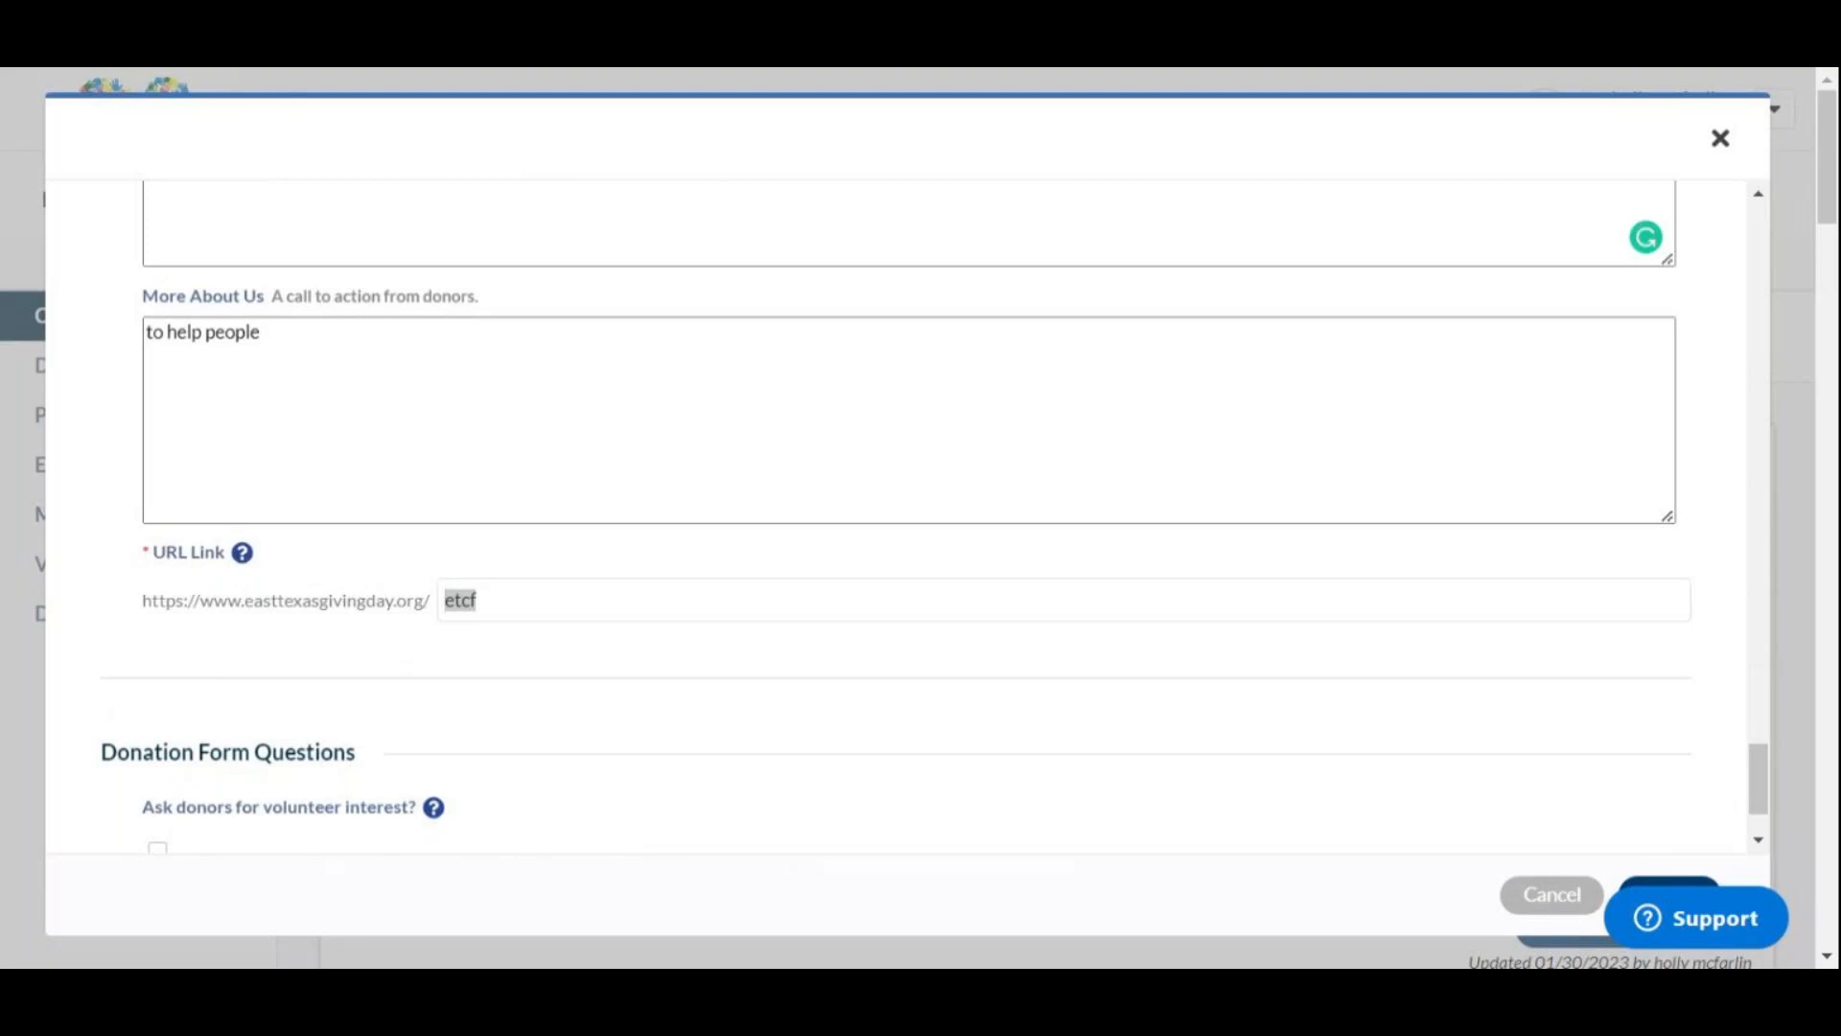
scroll(629, 441, down, 2)
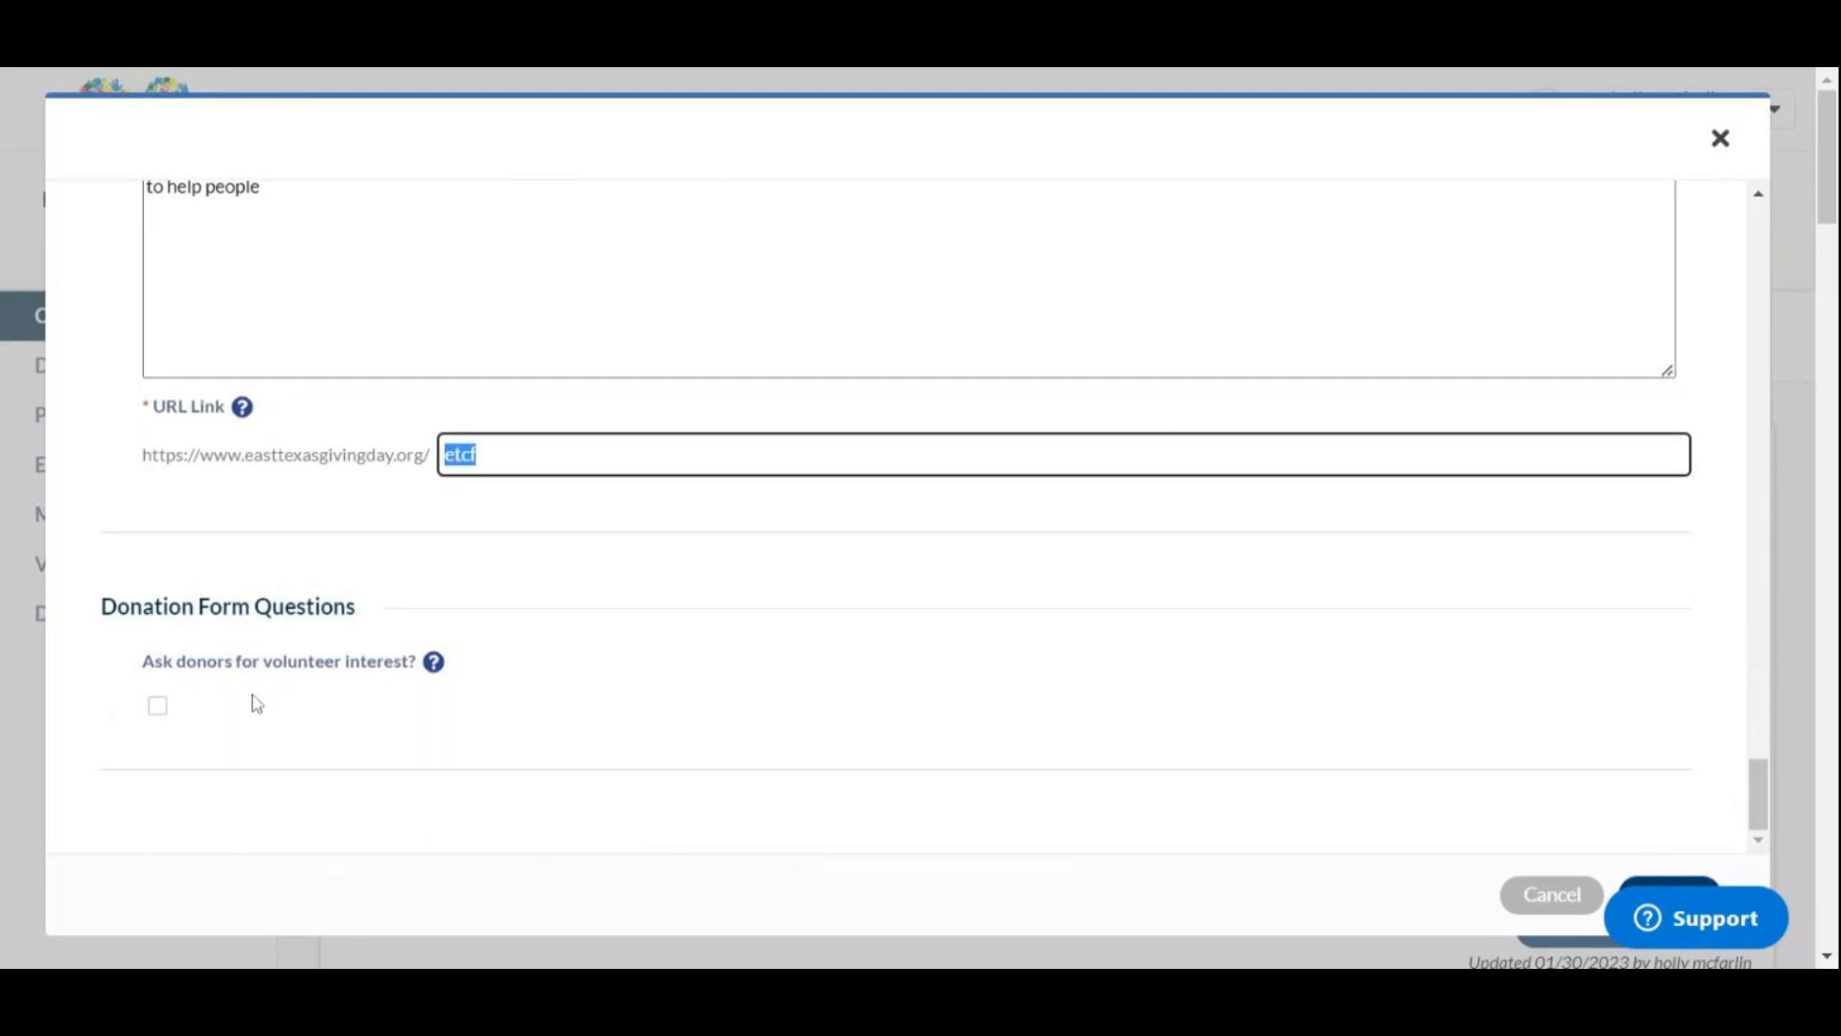
click(157, 705)
click(158, 705)
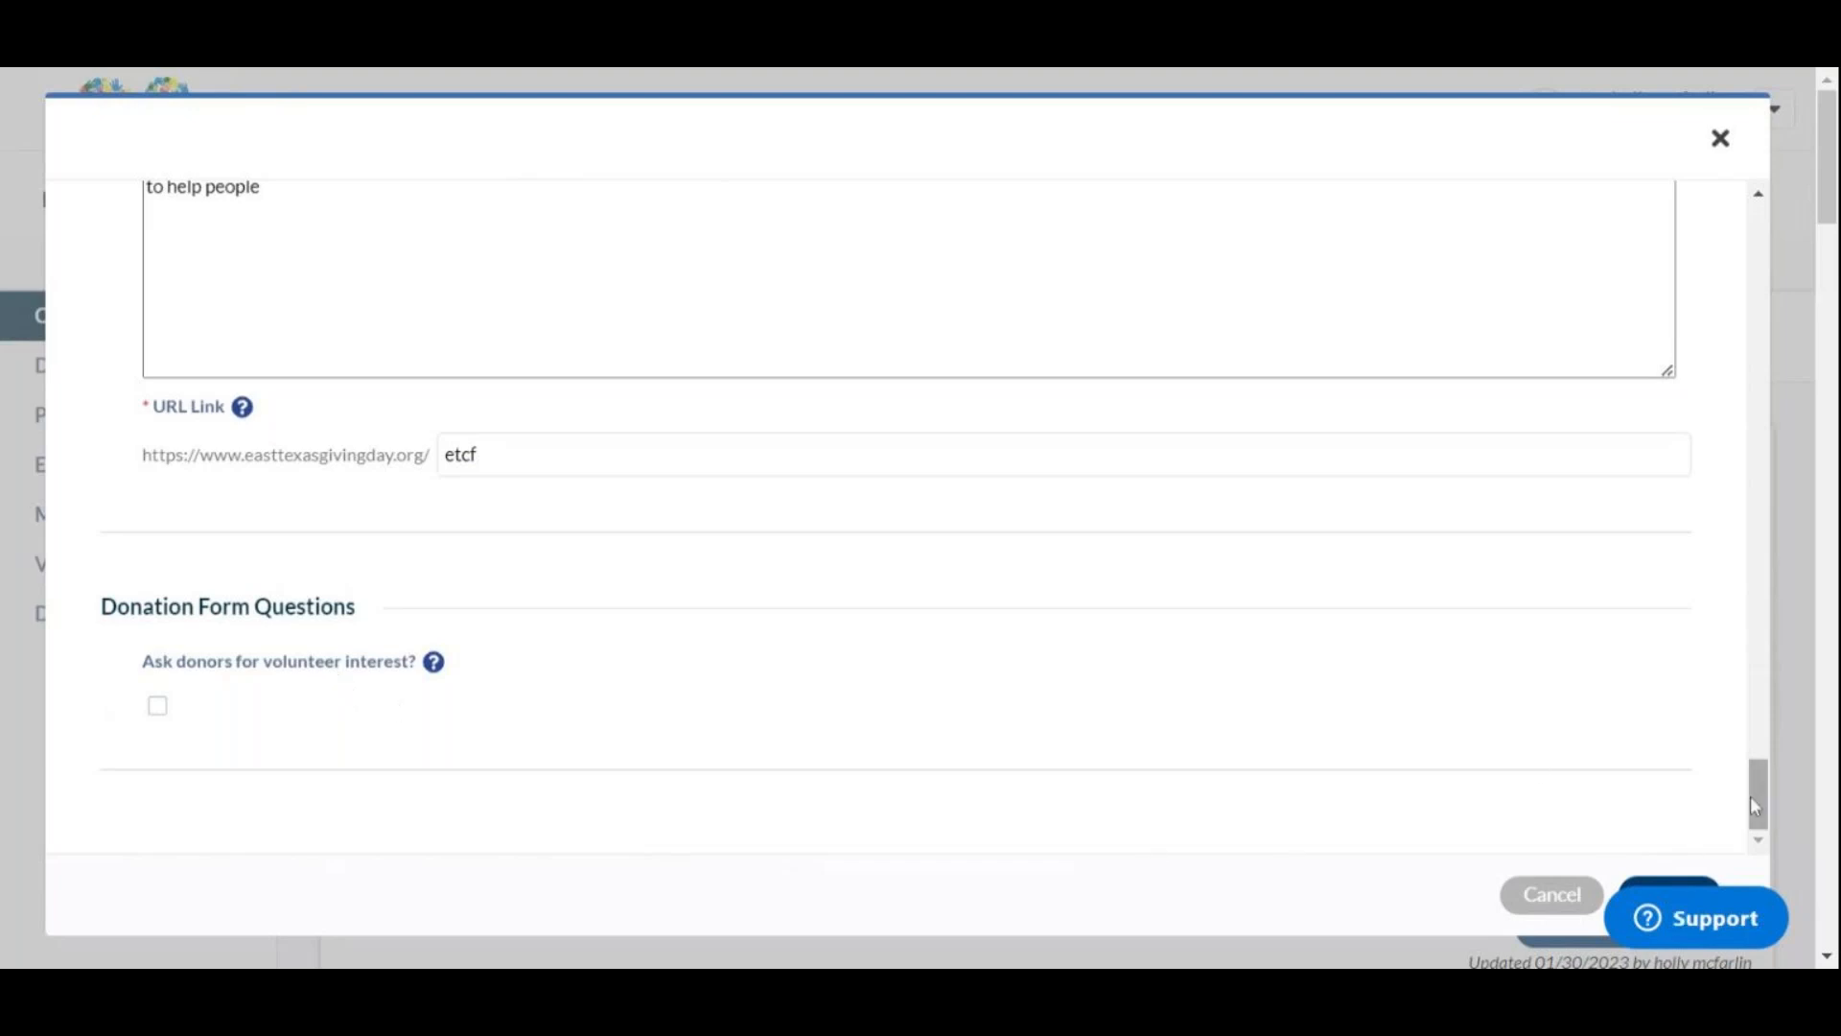
scroll(1748, 818, down, 4)
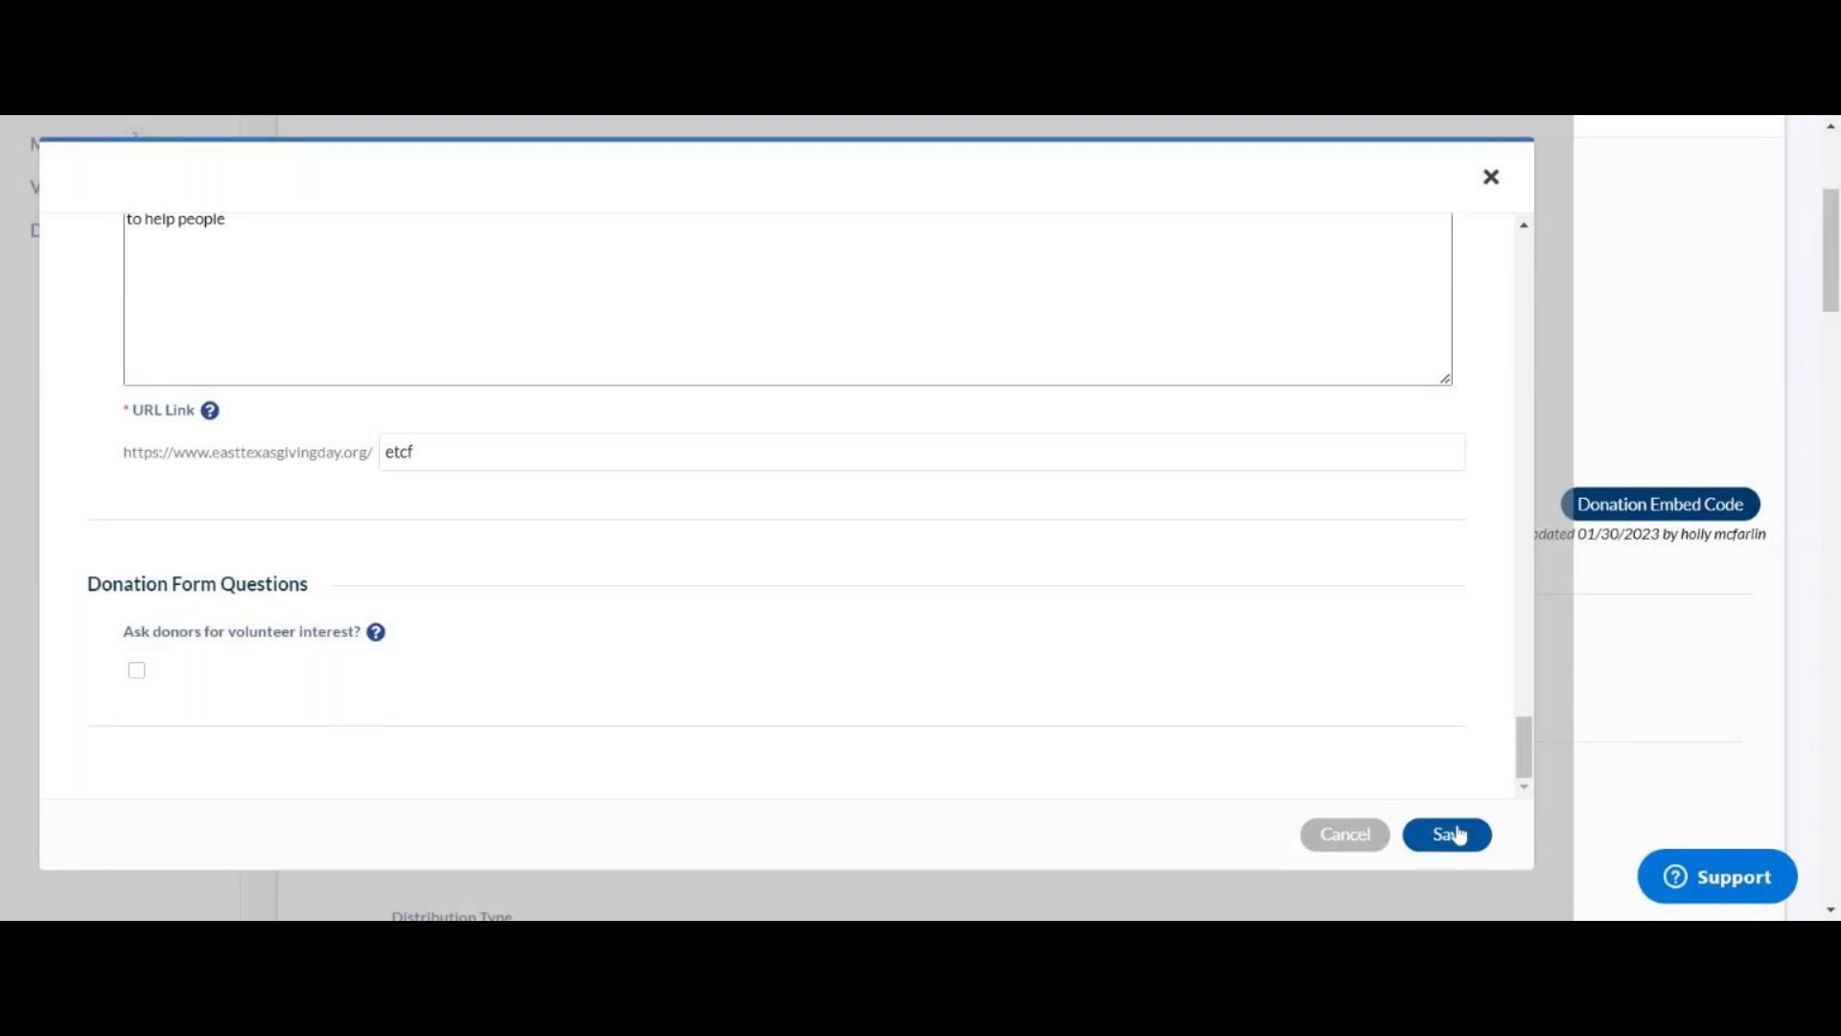
click(1449, 835)
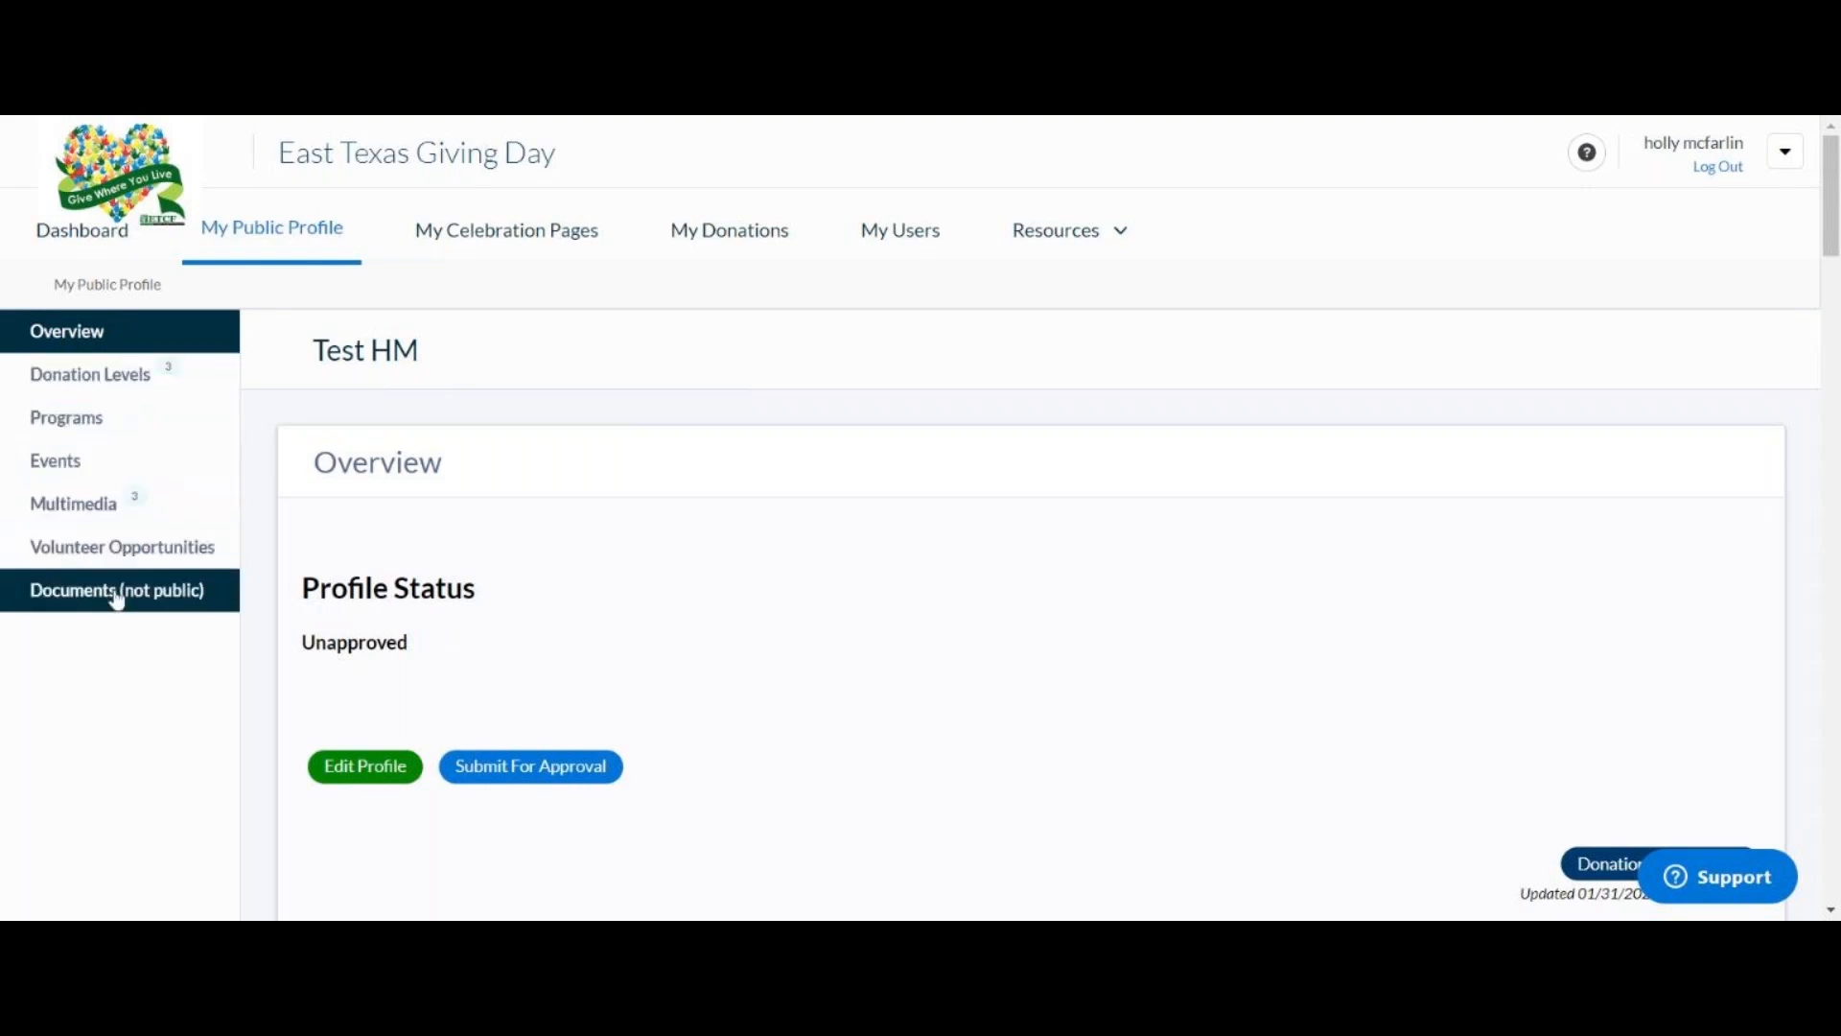
Step: Review the three Multimedia pictures, then go to the empty Programs page
click(99, 525)
scroll(826, 715, down, 3)
scroll(828, 716, down, 2)
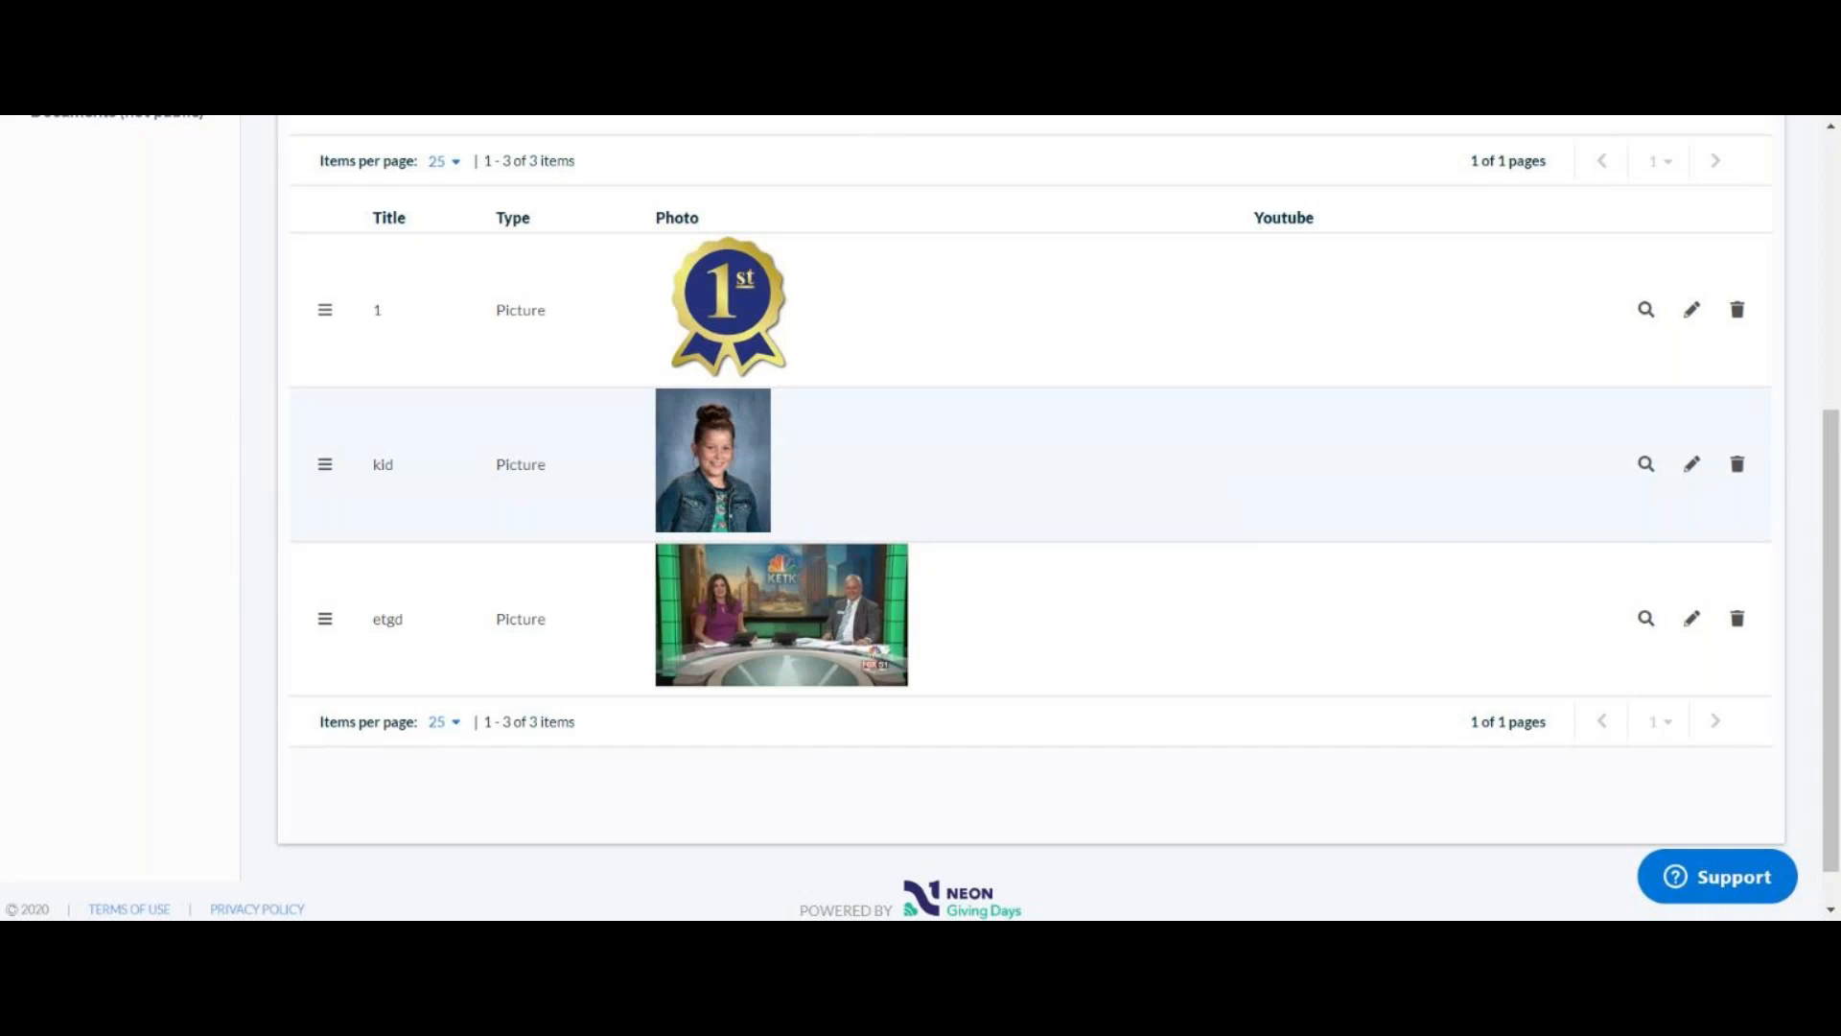
scroll(953, 501, up, 5)
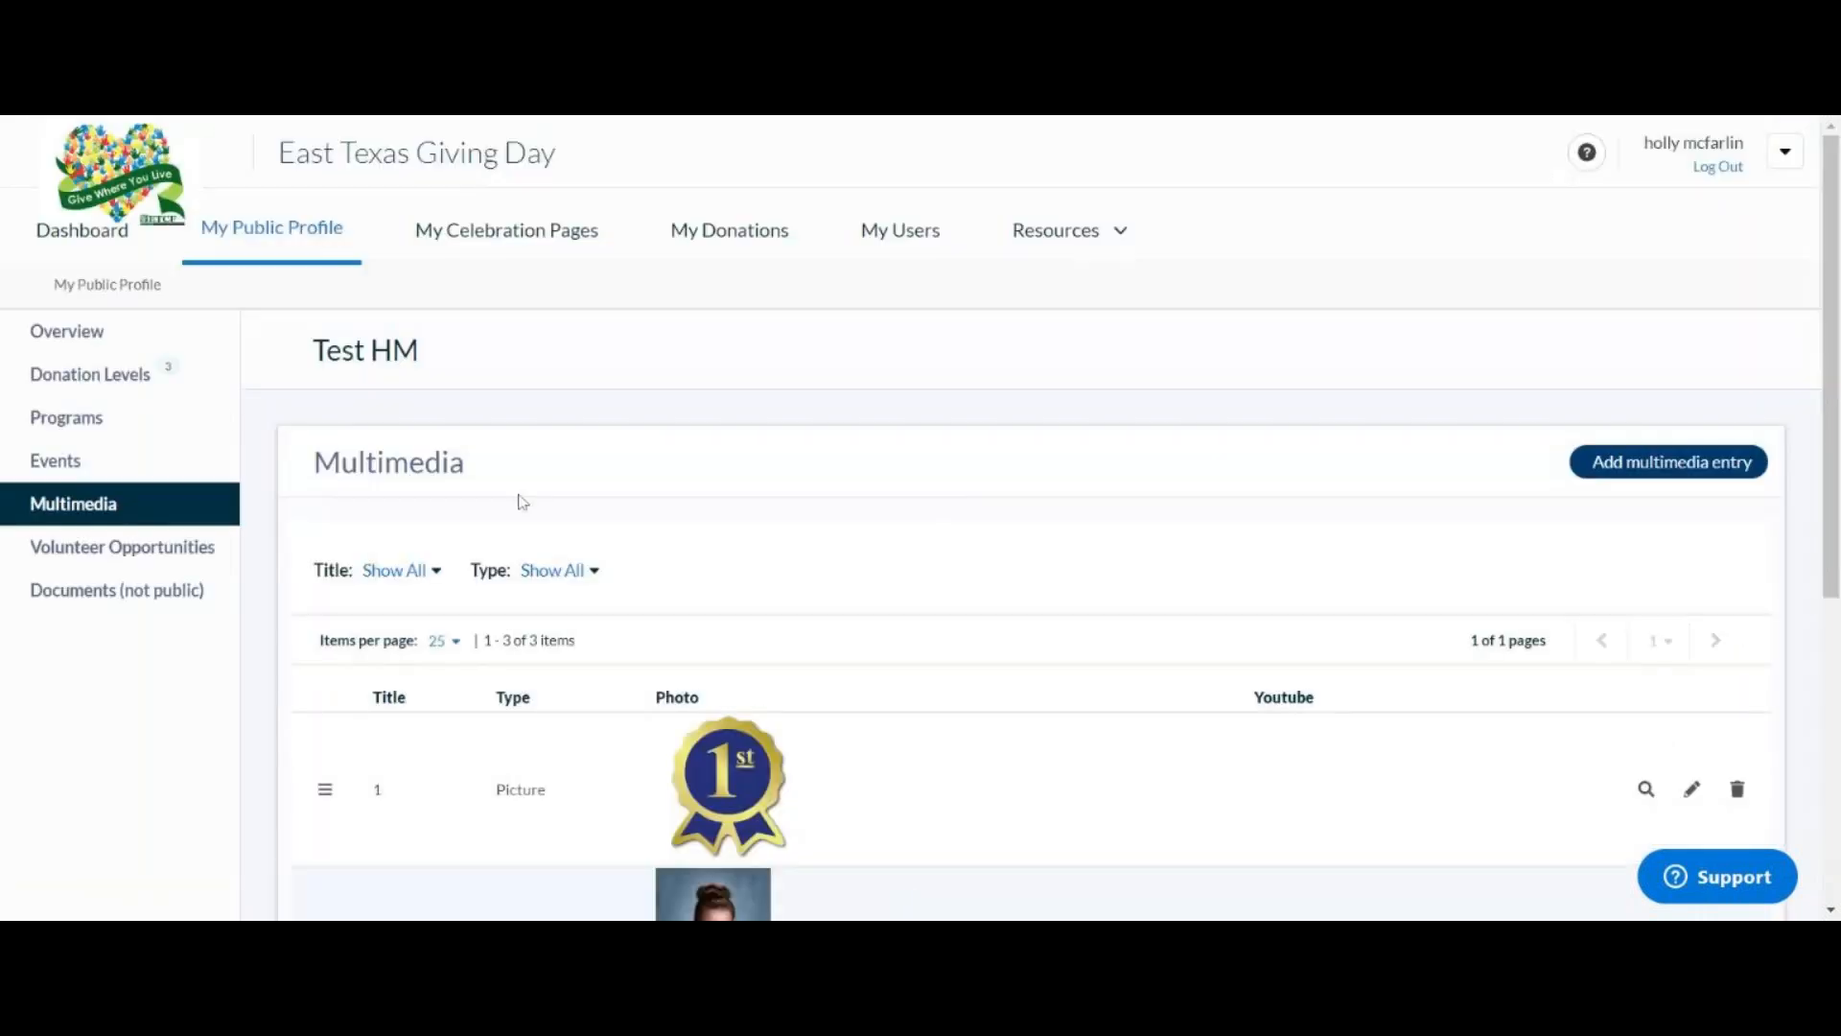
click(107, 414)
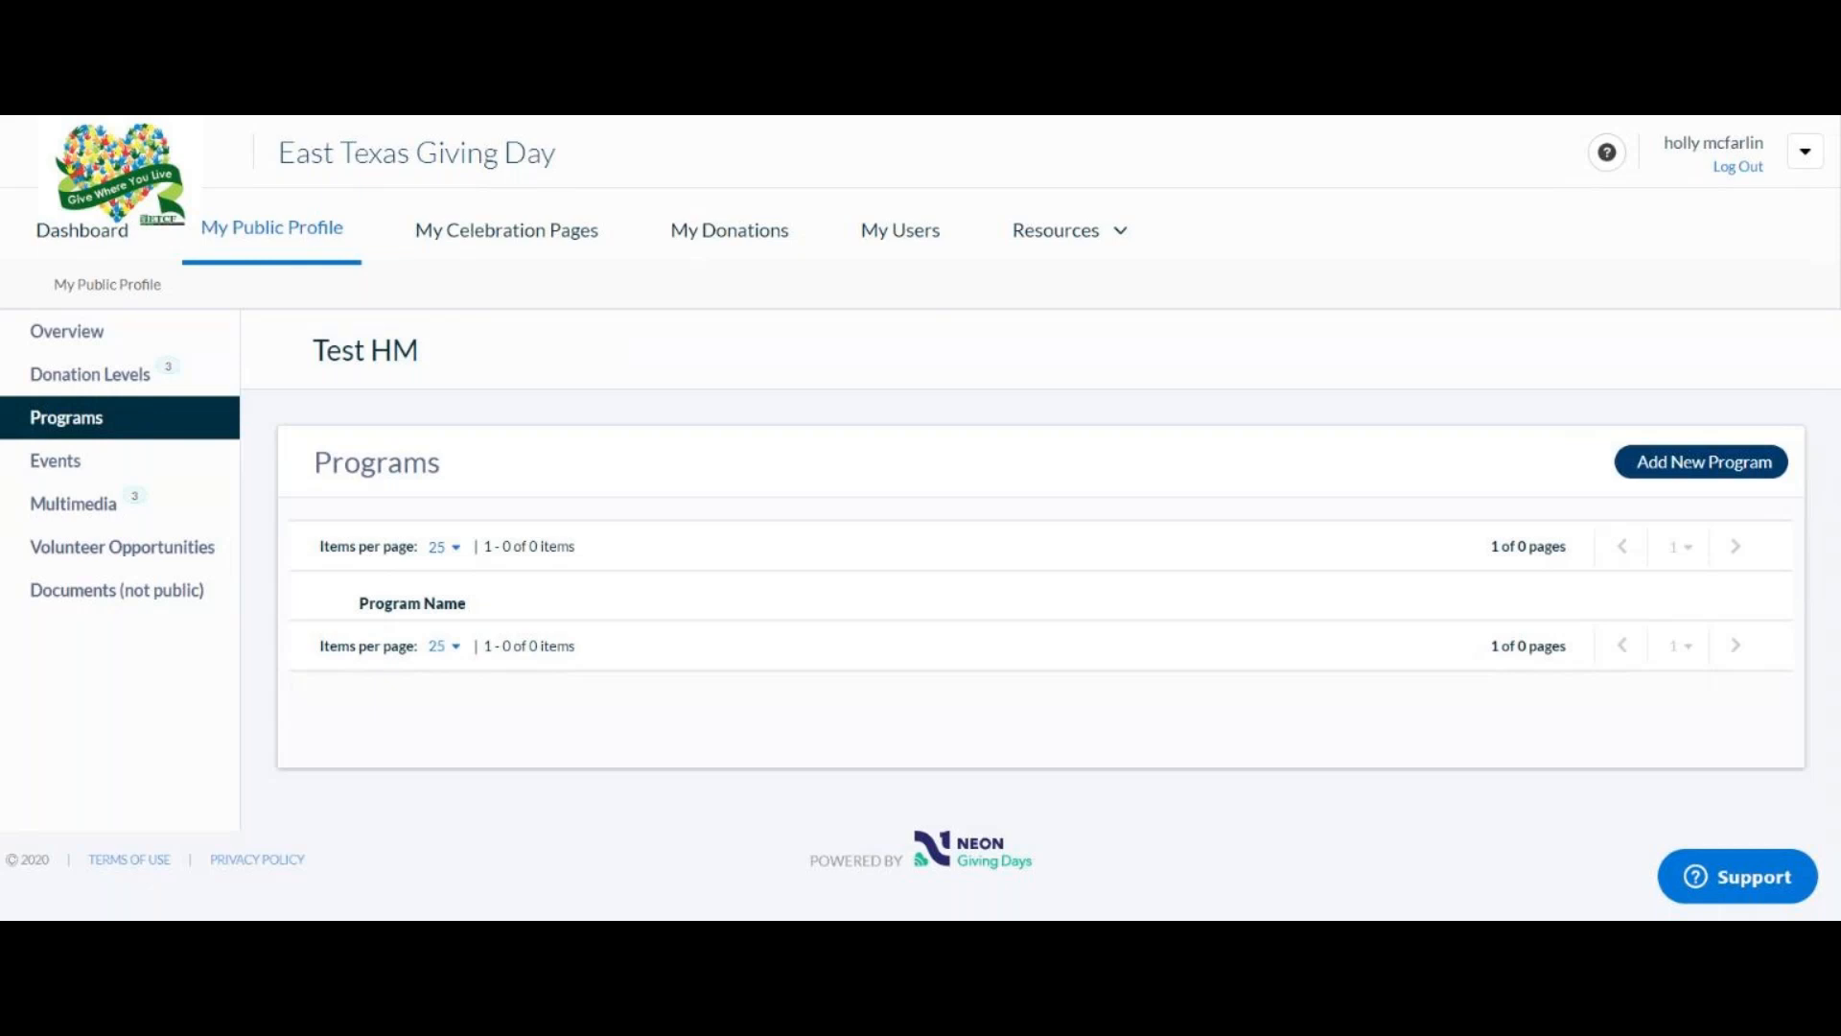
Step: Look through Volunteer Opportunities, then go to the empty Events page
click(134, 556)
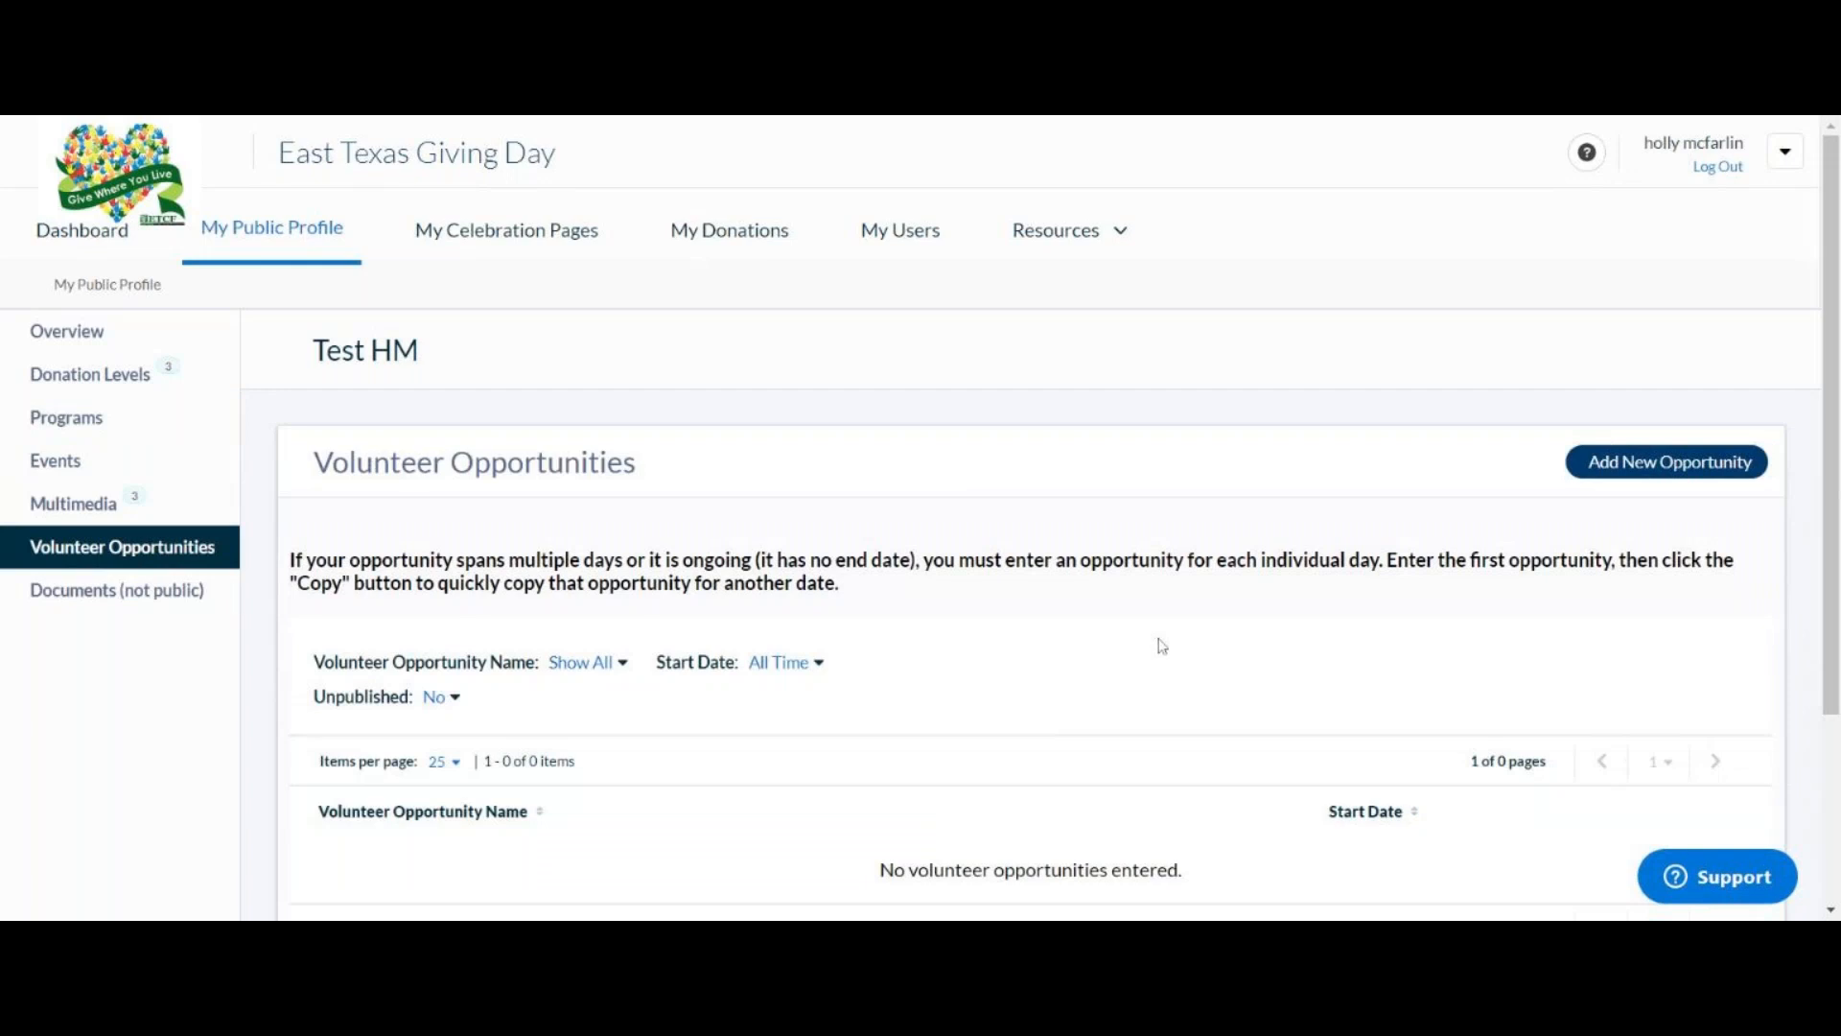
scroll(1187, 637, down, 3)
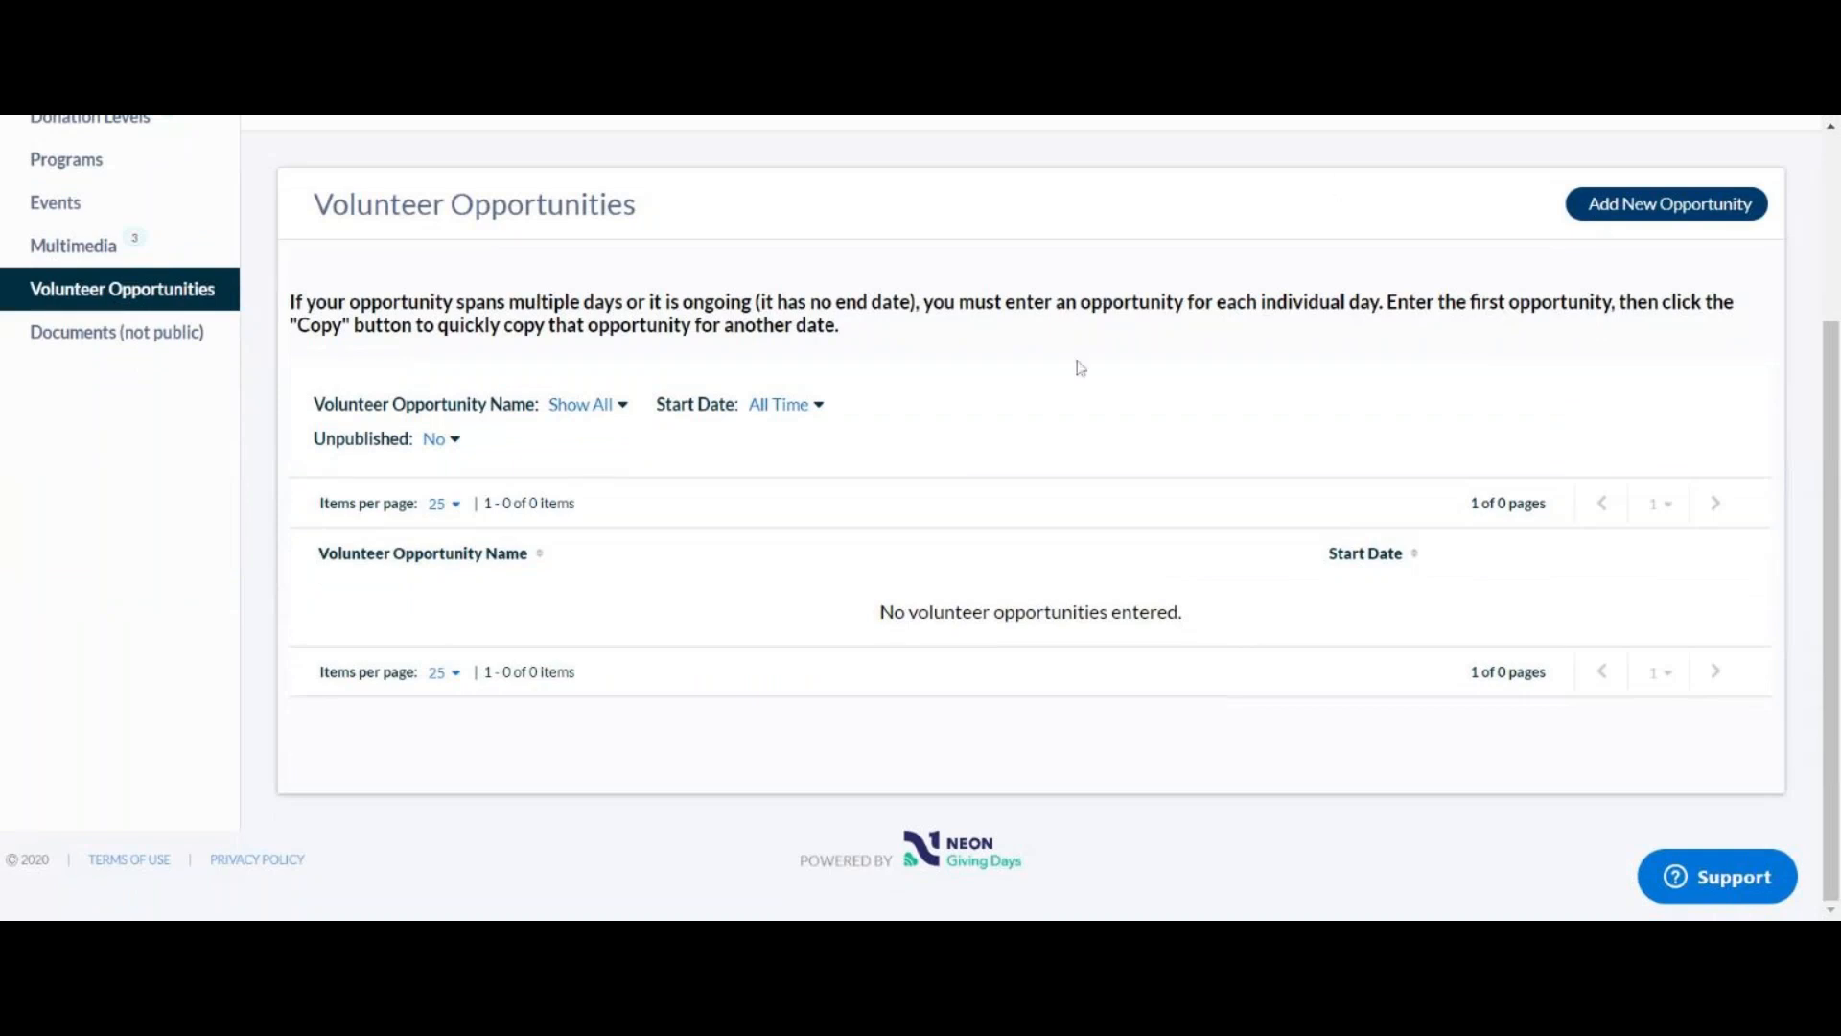
scroll(1032, 406, up, 3)
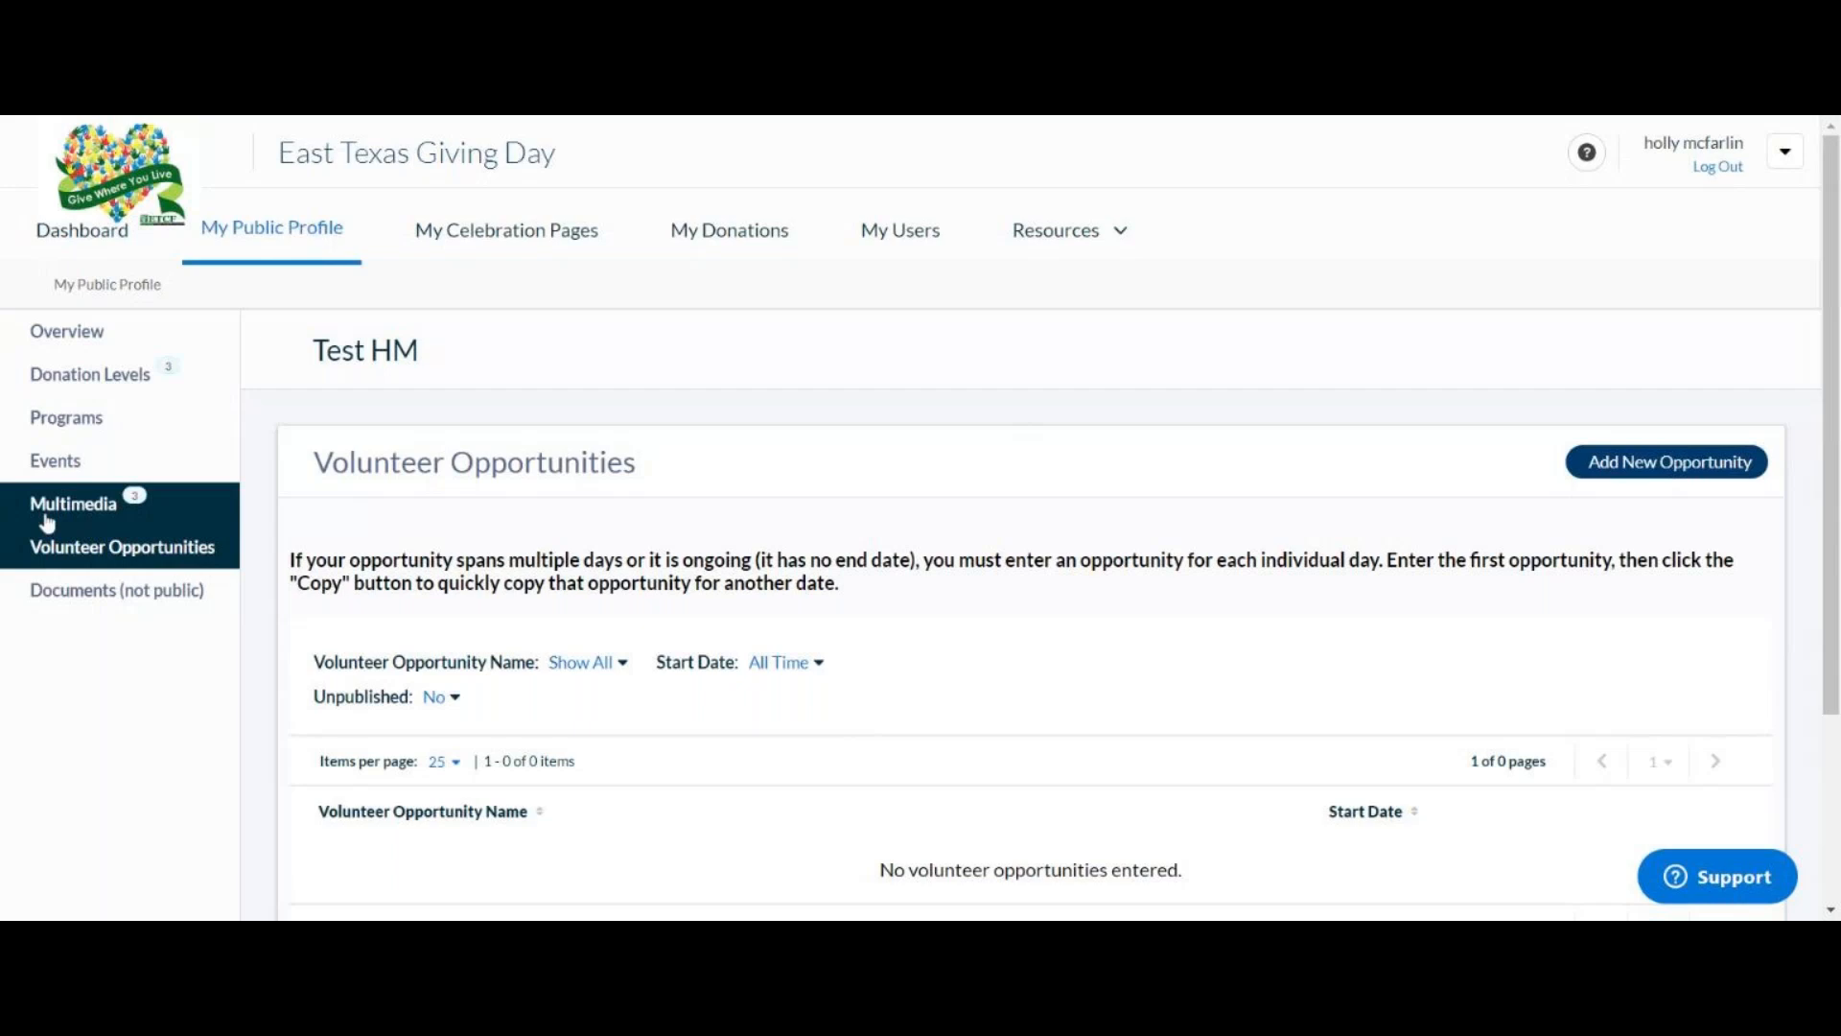
click(43, 467)
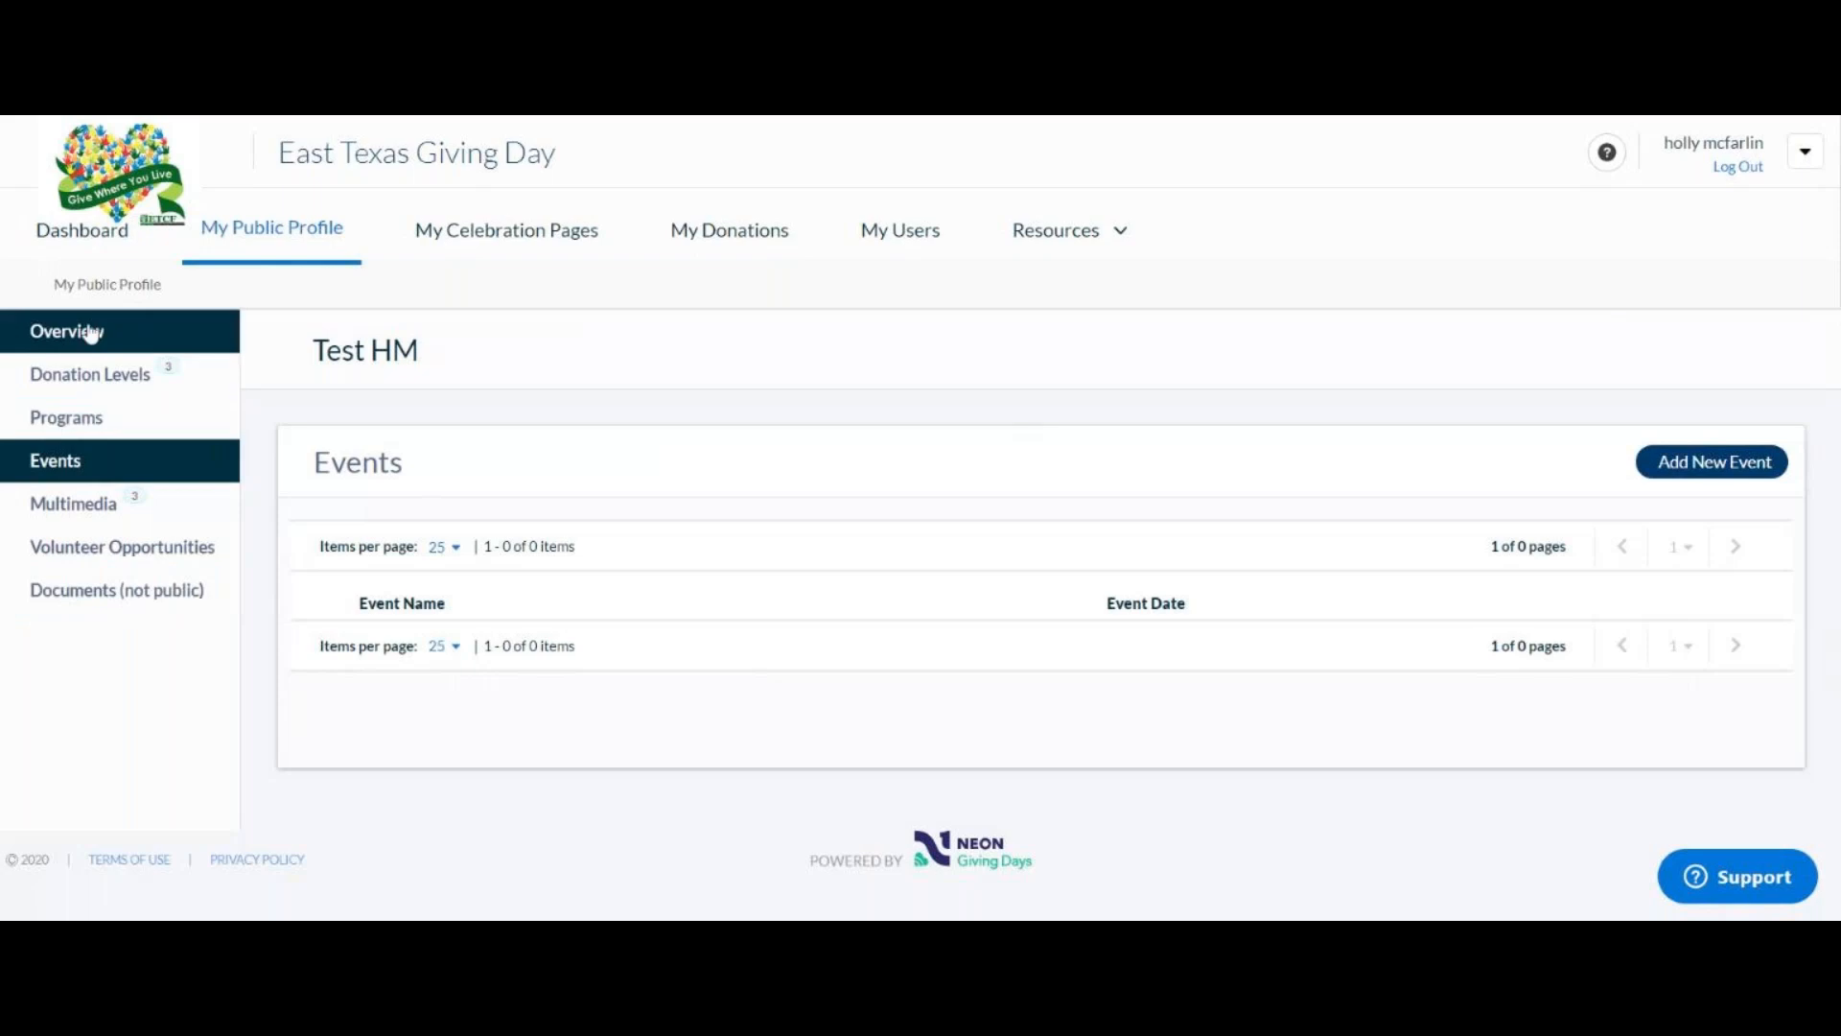
Step: Export the processed donations from My Donations, then view the single account user
click(86, 232)
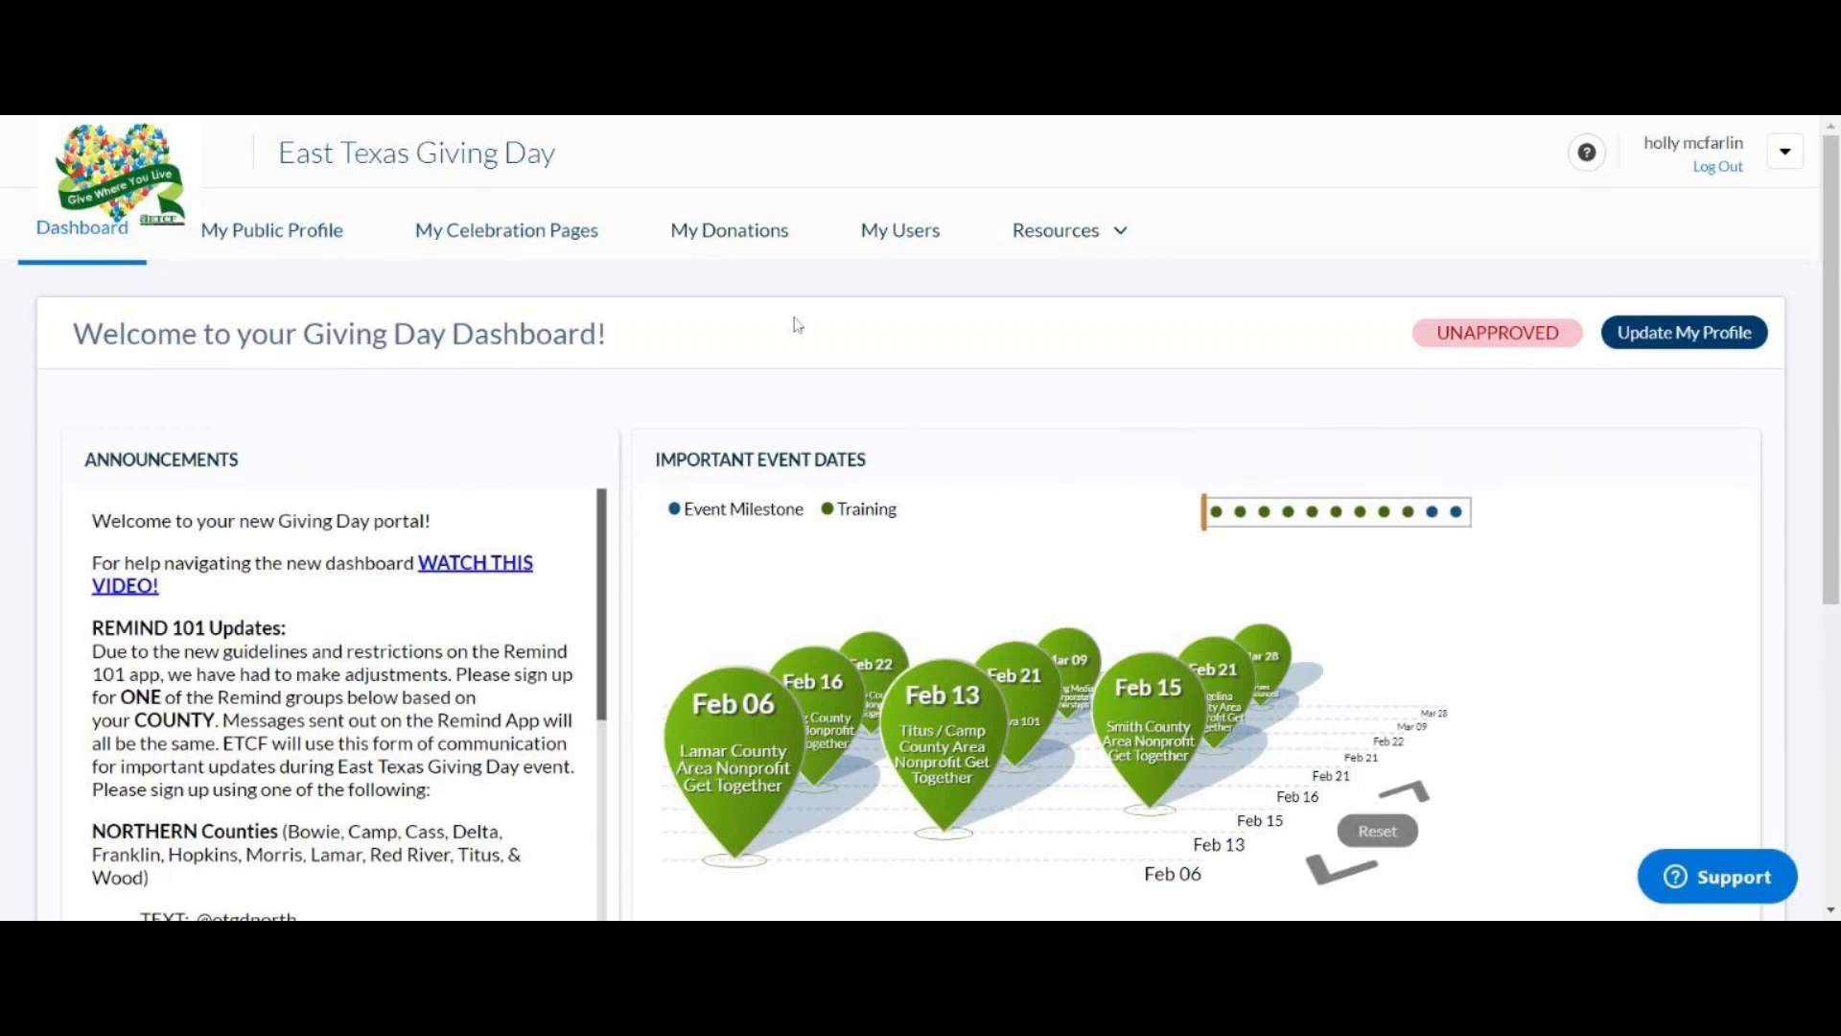
click(272, 237)
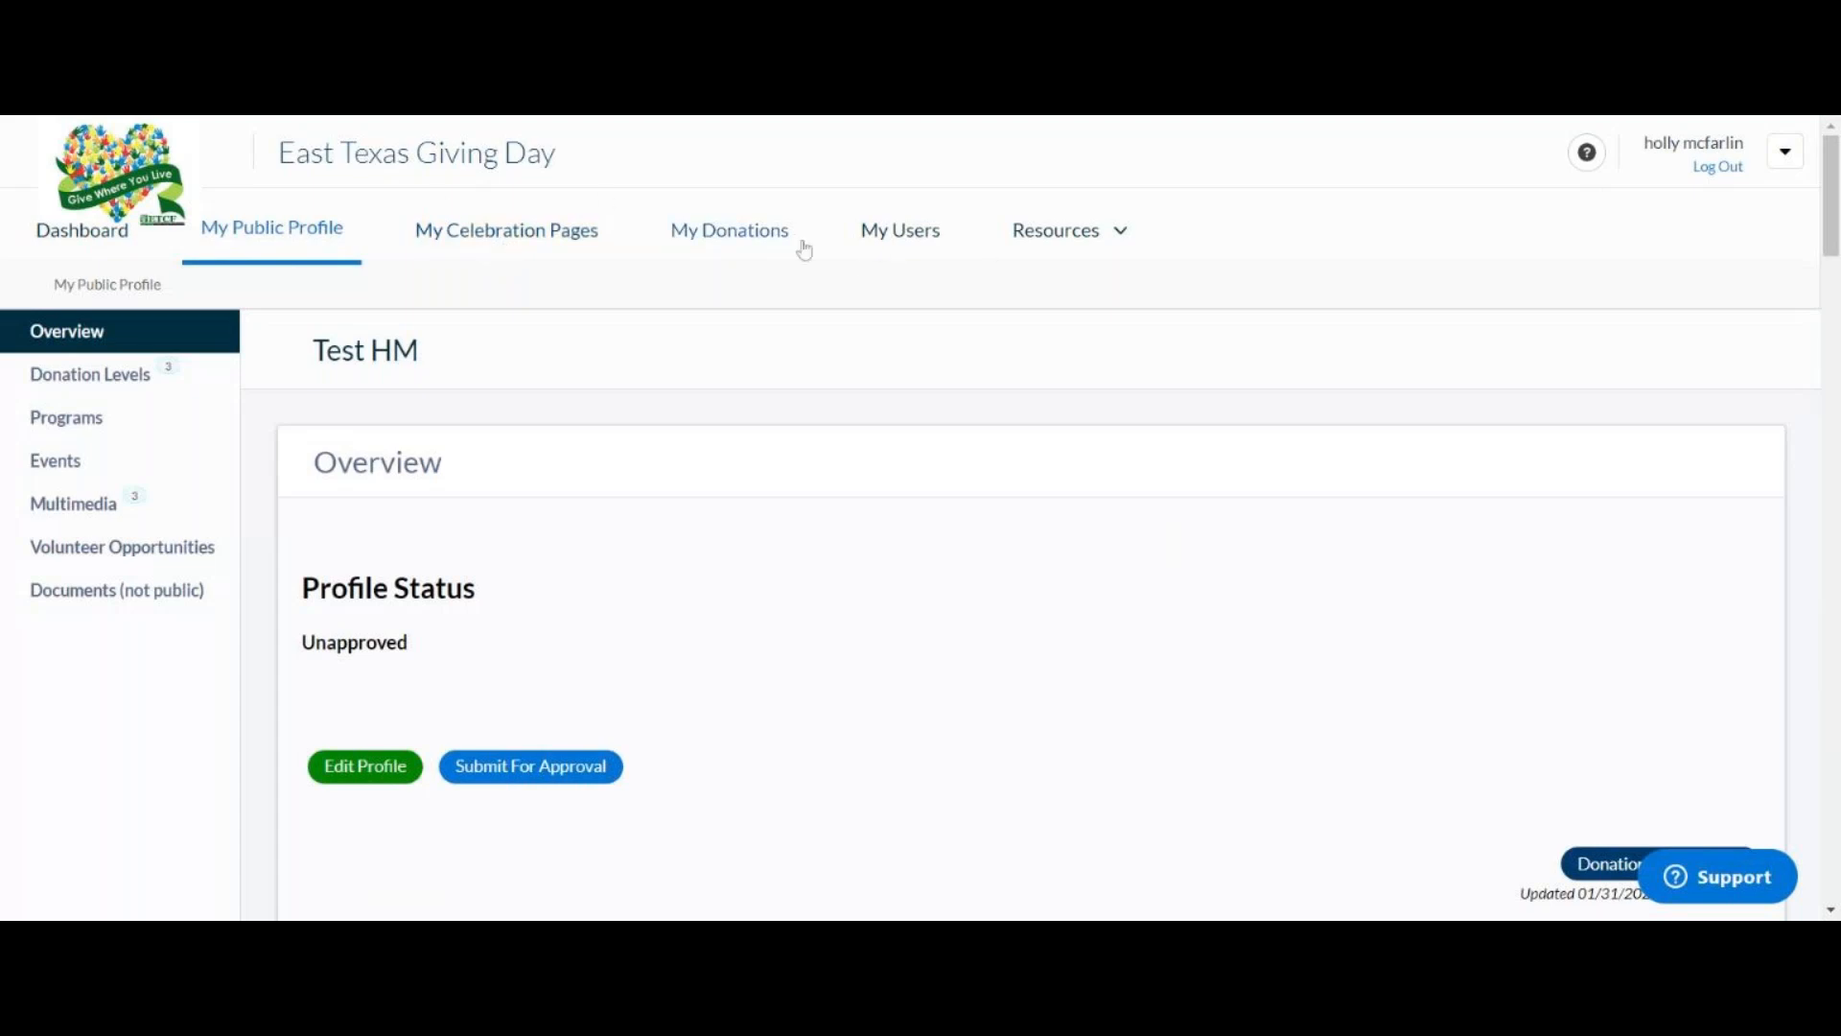
click(747, 246)
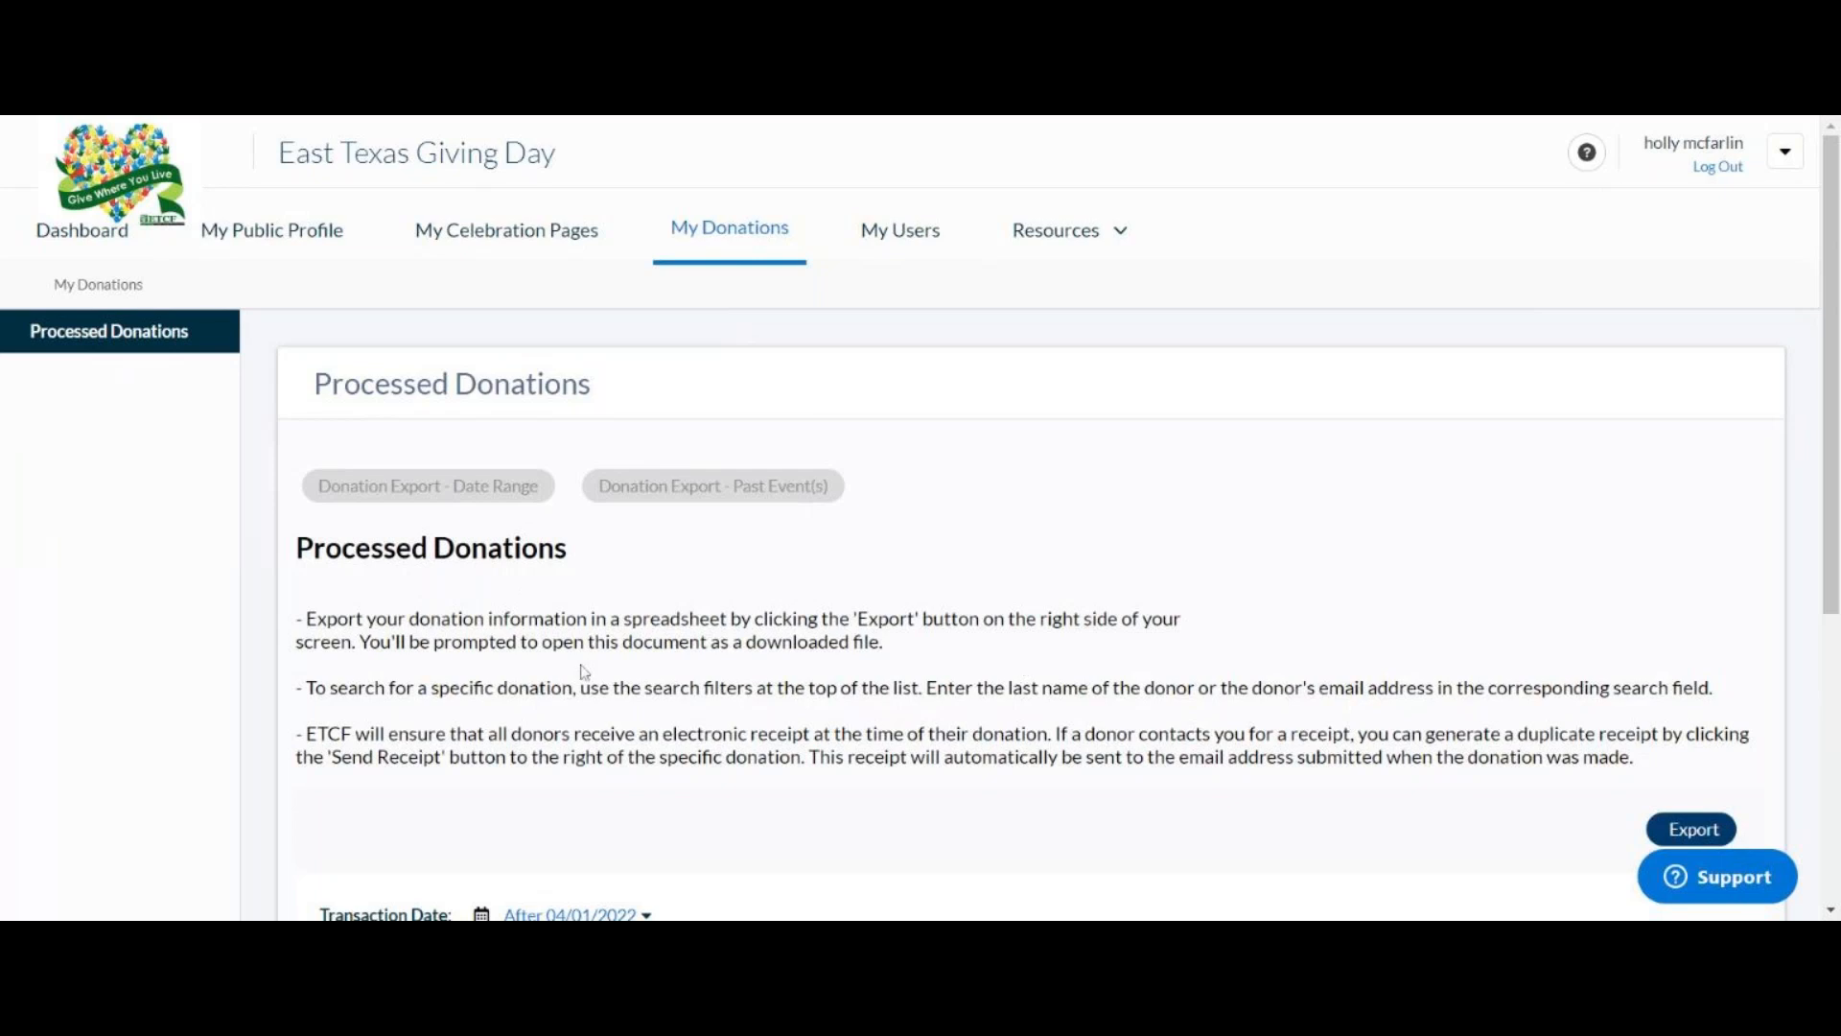
click(1699, 831)
click(916, 238)
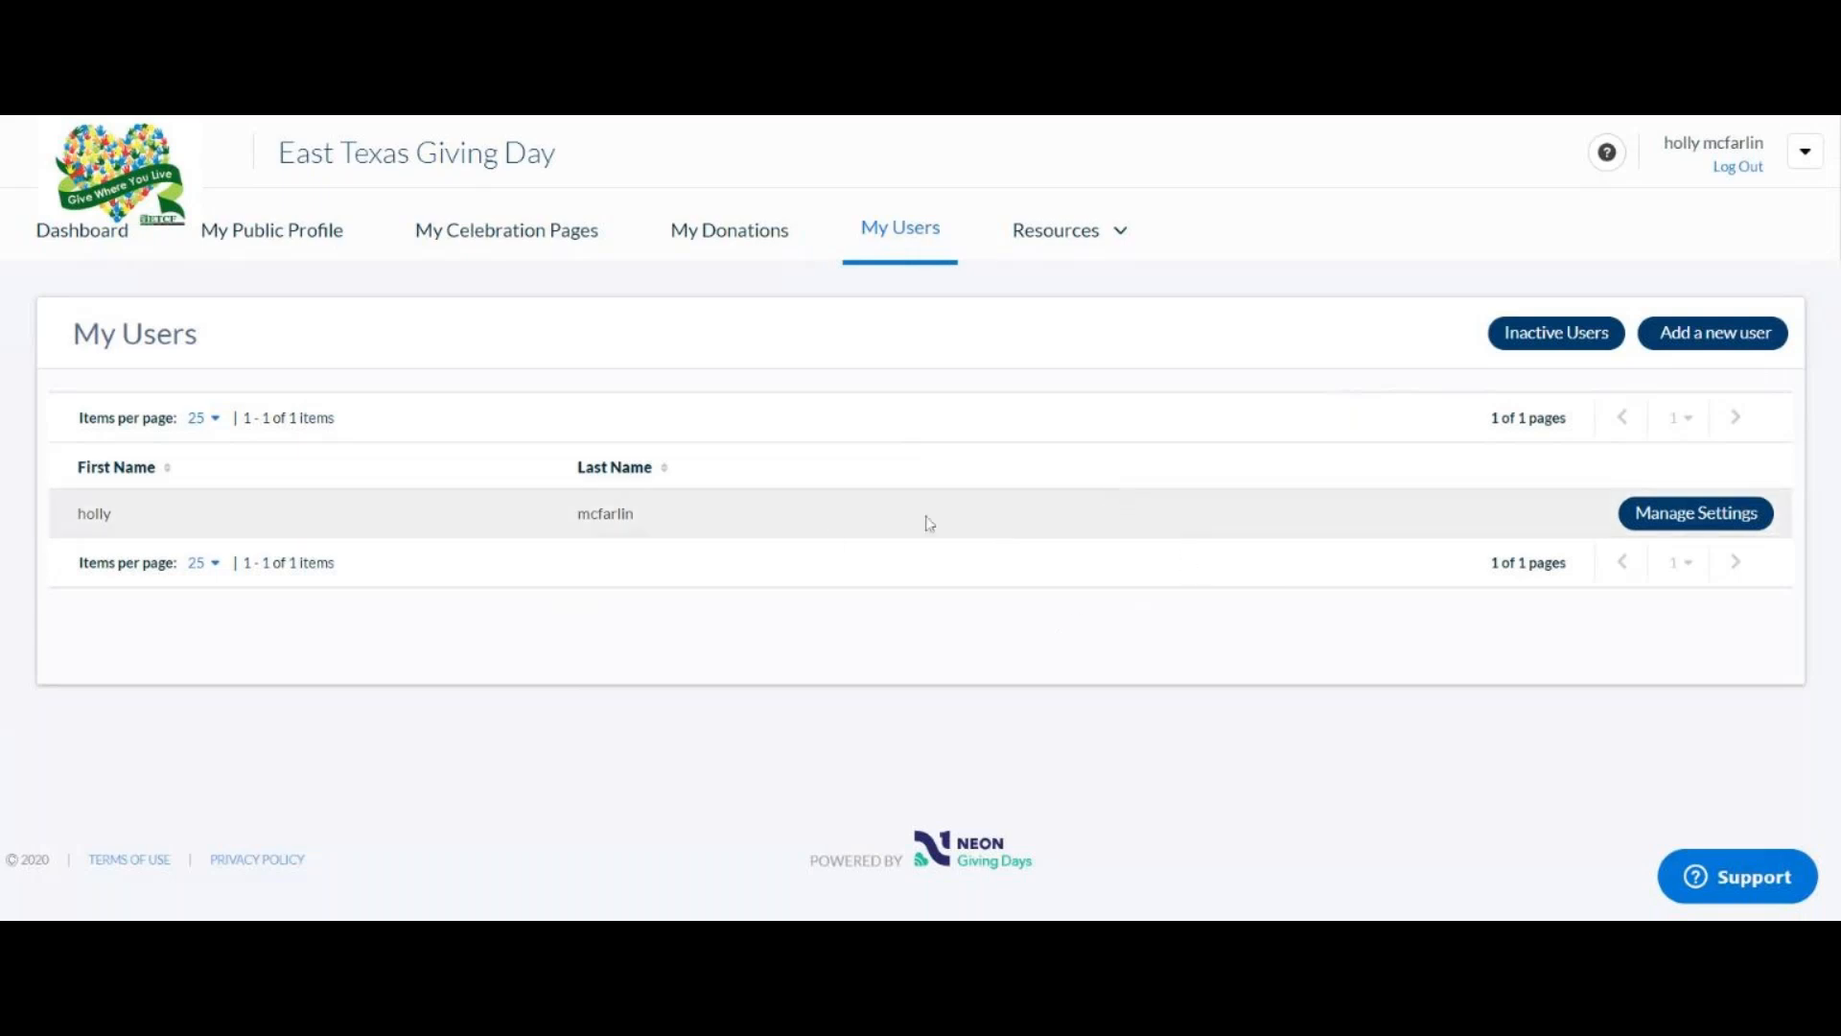
Step: Browse the Nonprofit Resources page of logos, toolkits and webinars, then return to the Dashboard
click(1091, 242)
click(1085, 319)
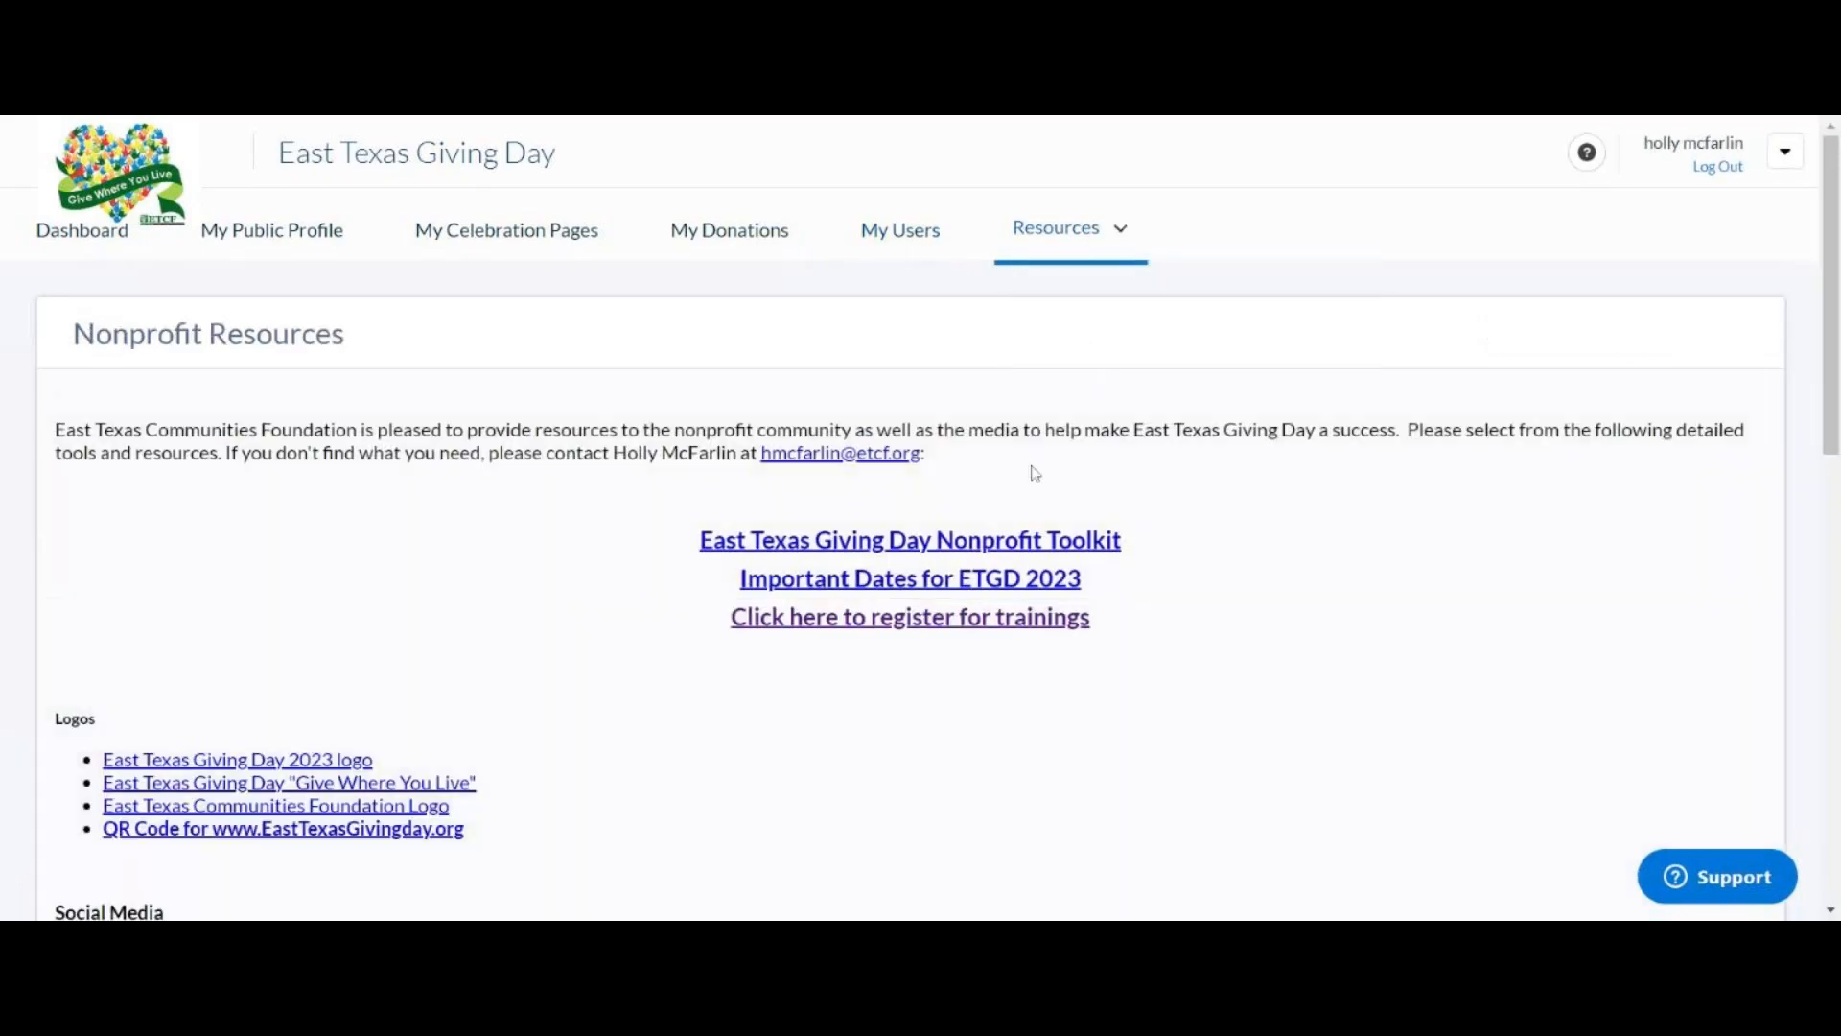
scroll(1295, 590, down, 4)
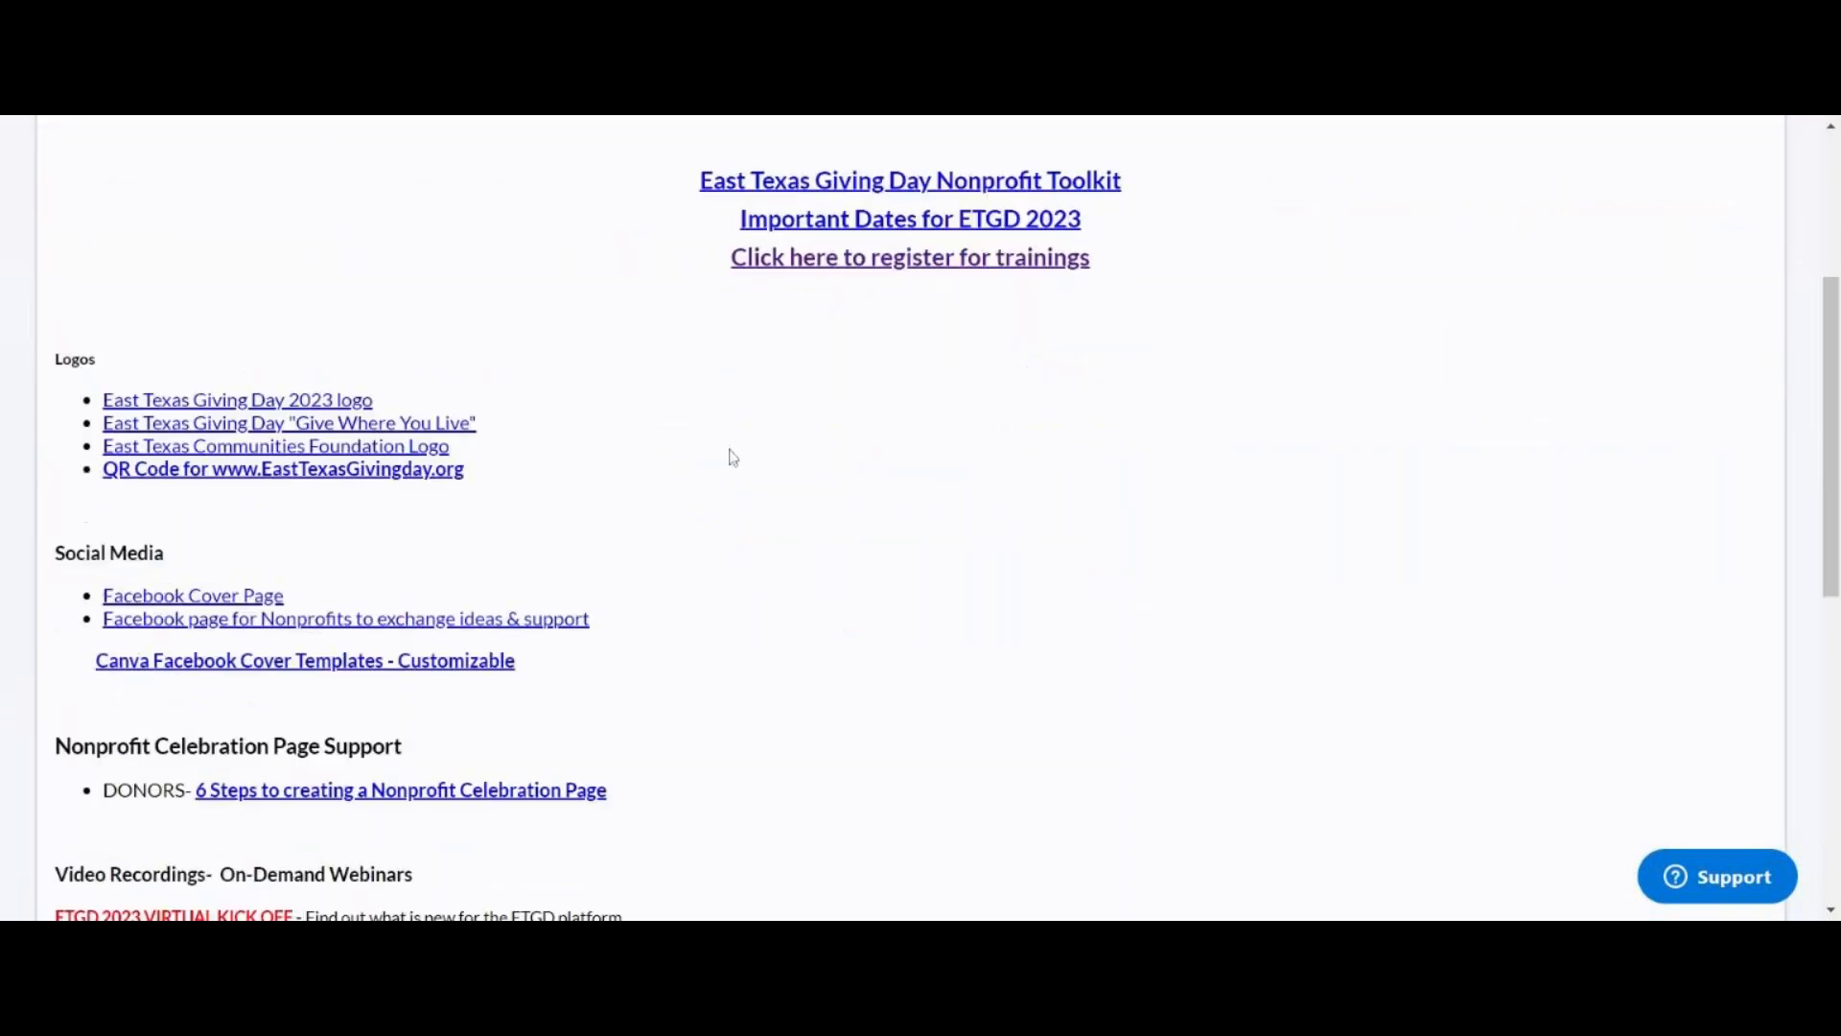
scroll(642, 522, down, 6)
scroll(641, 522, up, 5)
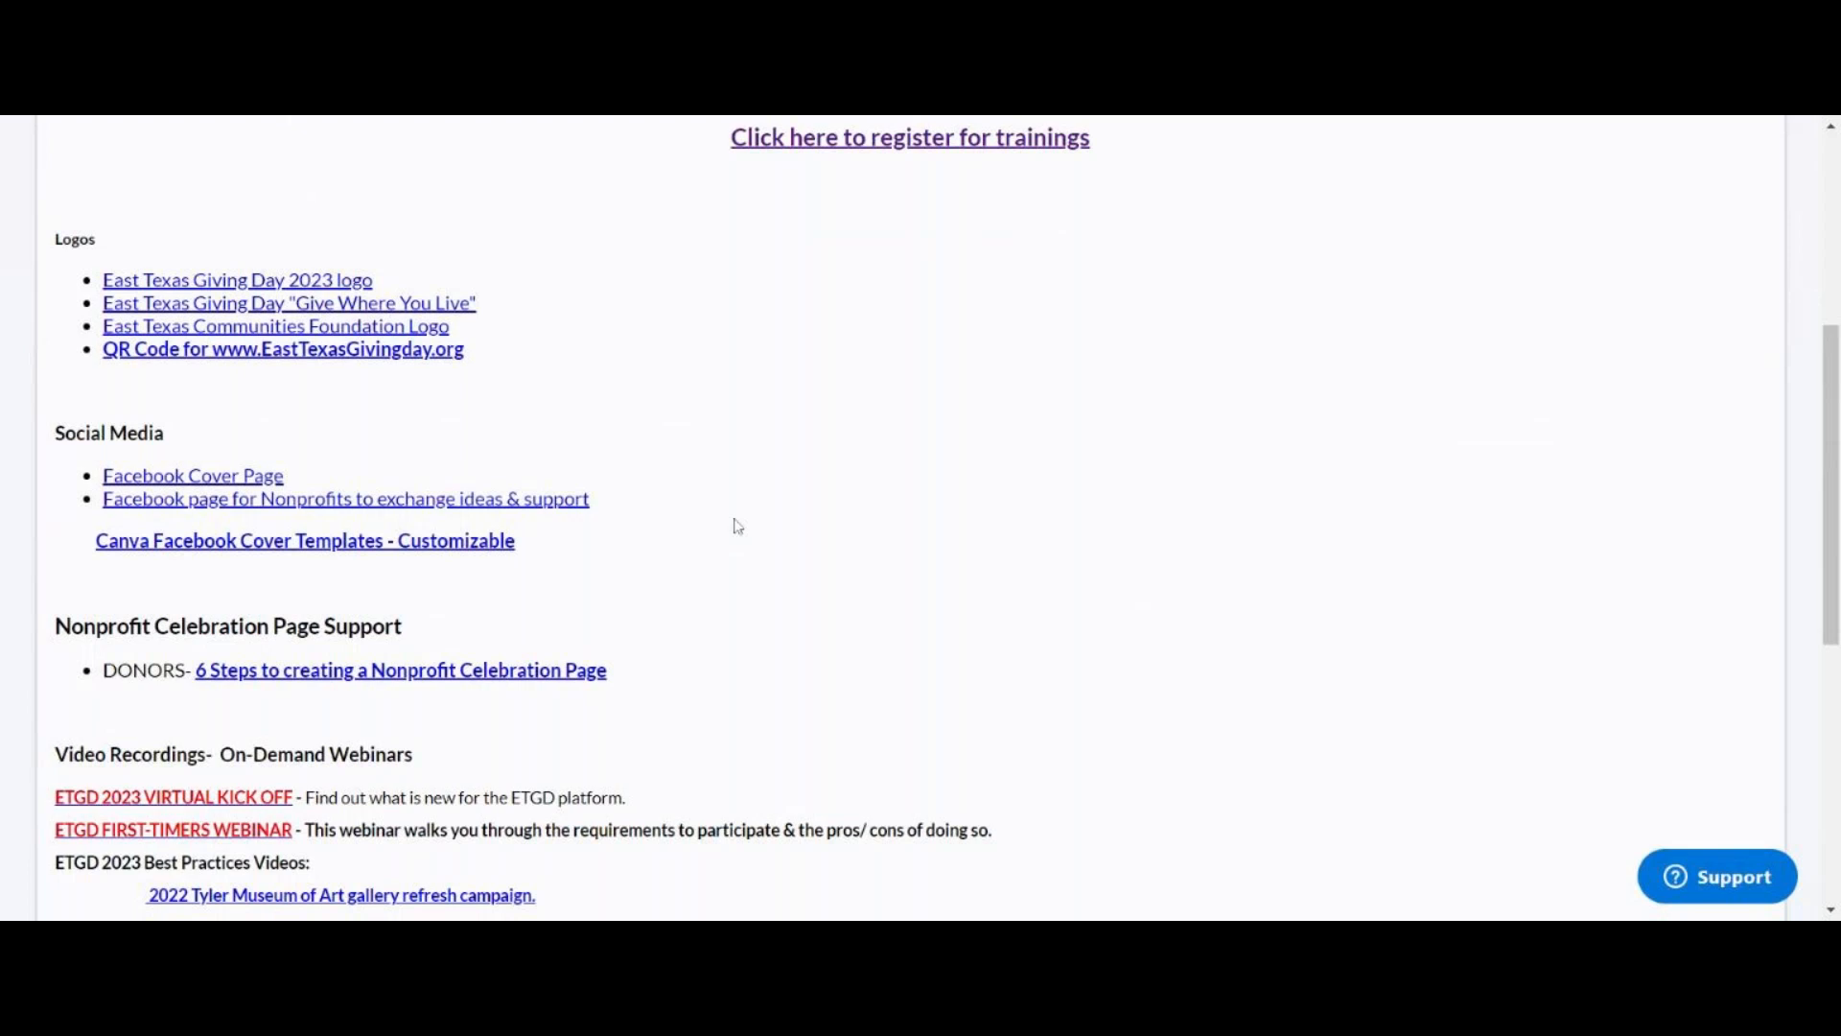
scroll(732, 501, down, 6)
scroll(731, 501, up, 10)
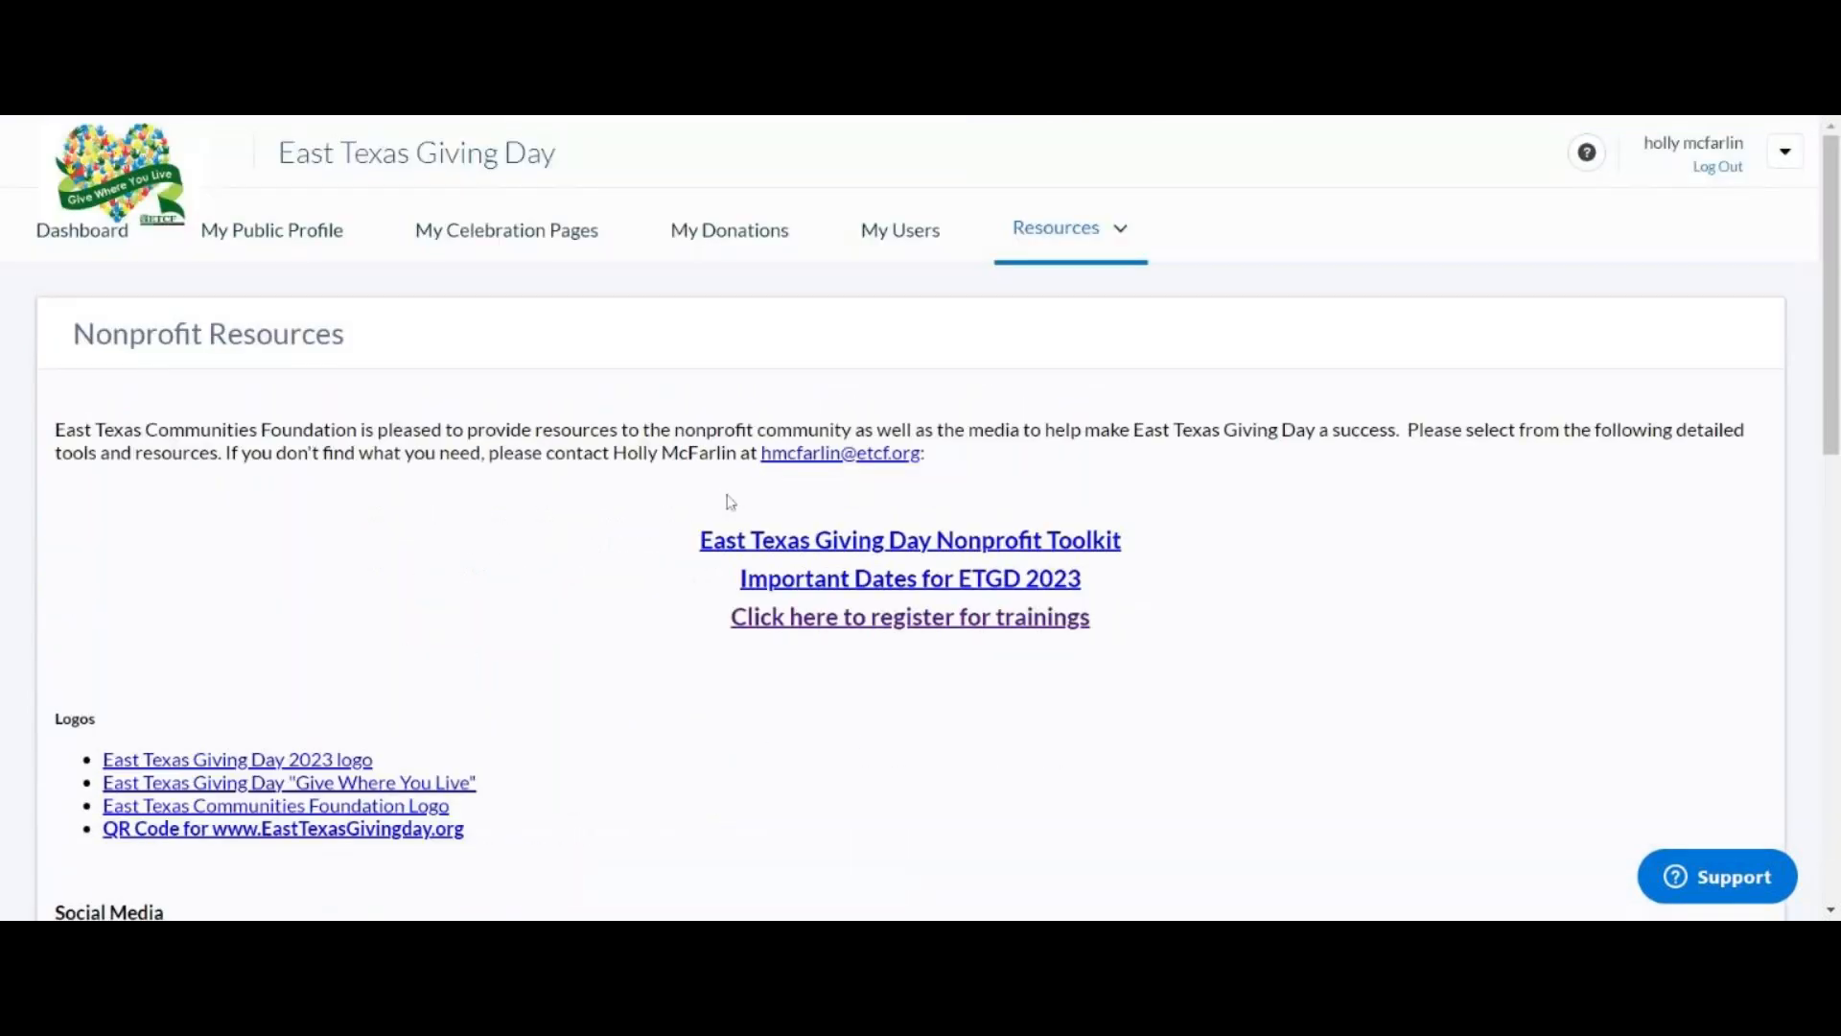
click(108, 232)
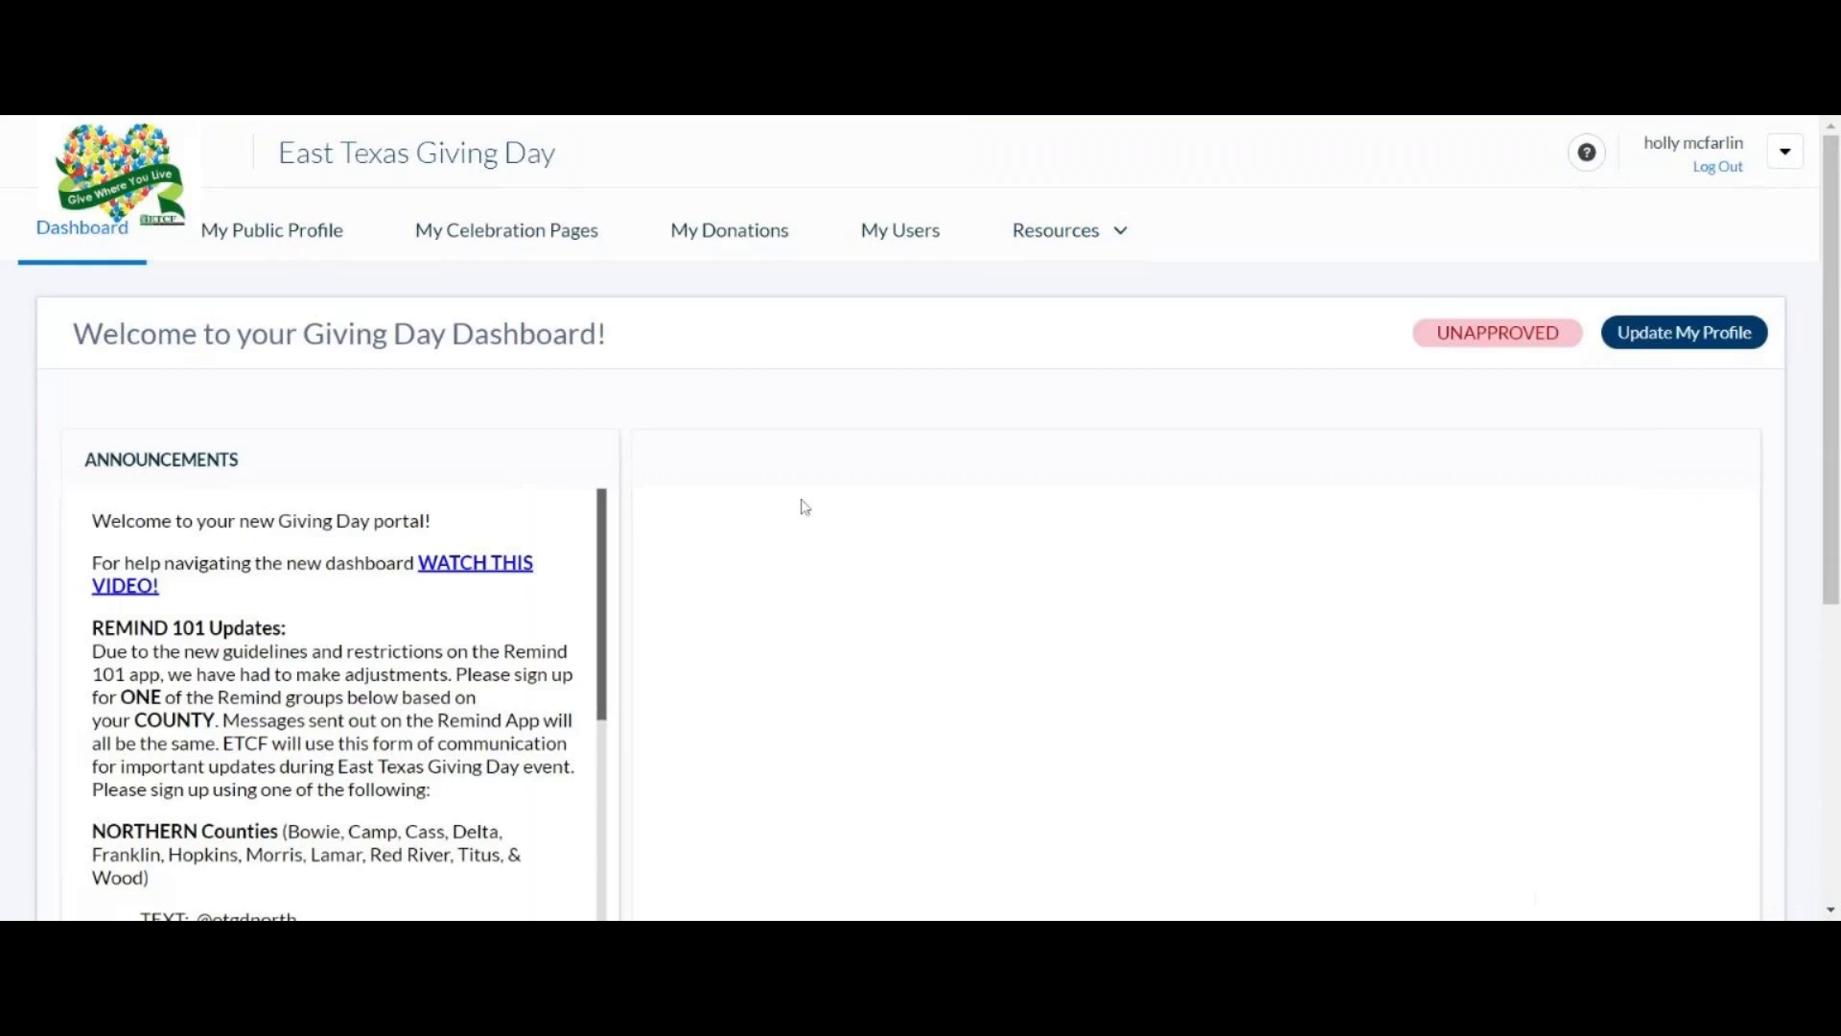